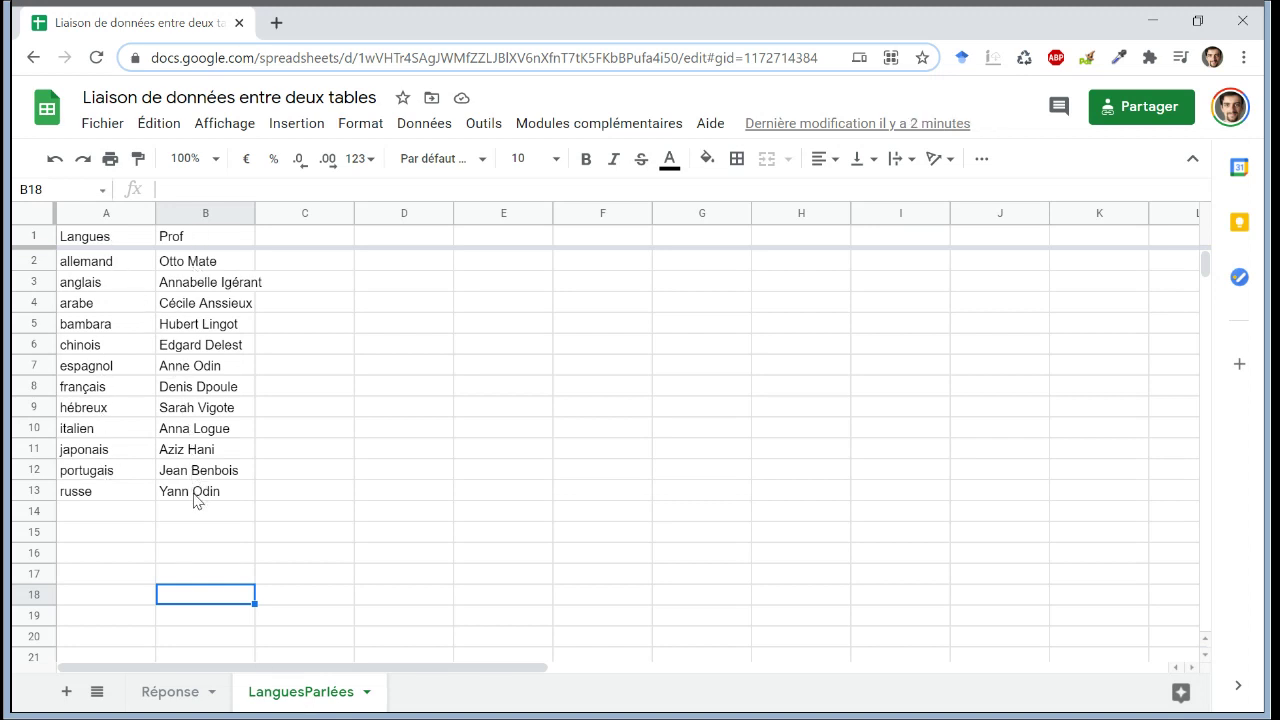
Widen column B of the LanguesParlées sheet so the teachers' full names fit.
{"action": "left_click_drag", "start_coordinate": [255, 212], "coordinate": [285, 212]}
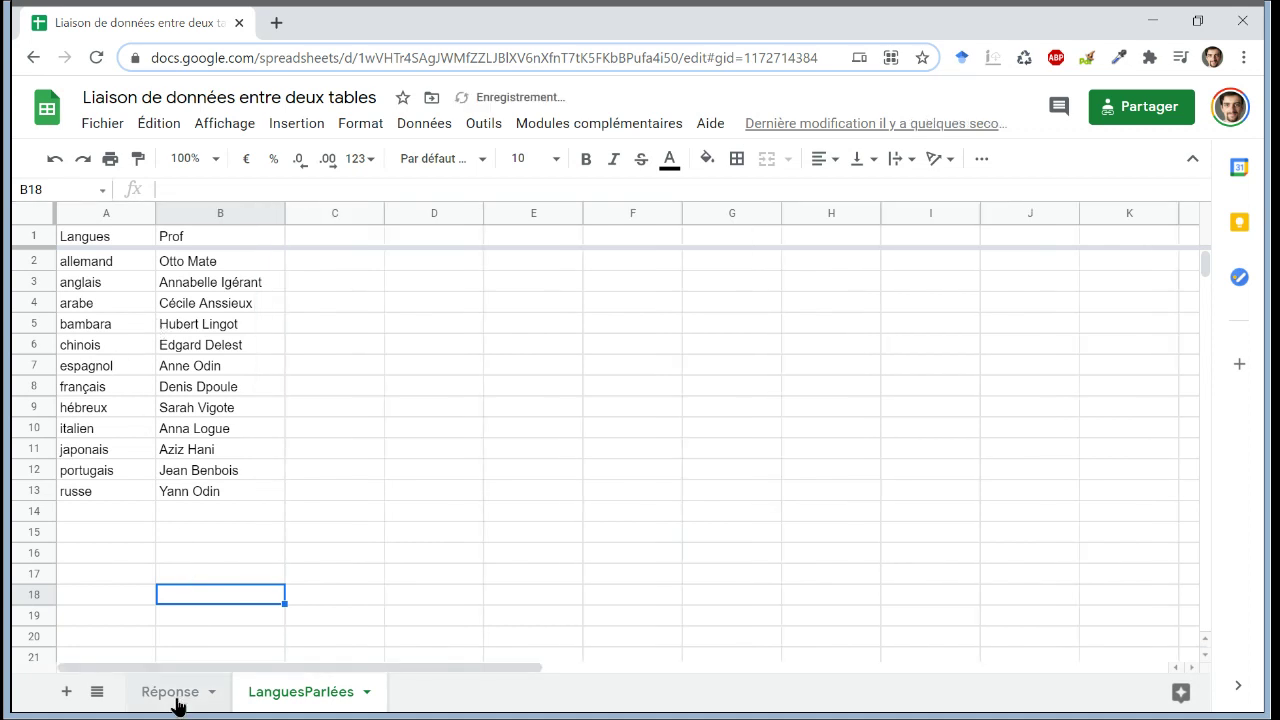
On the Réponse sheet, enter the header Langue in F1, allemand in F2 and anglais in F3.
{"action": "left_click", "coordinate": [175, 698]}
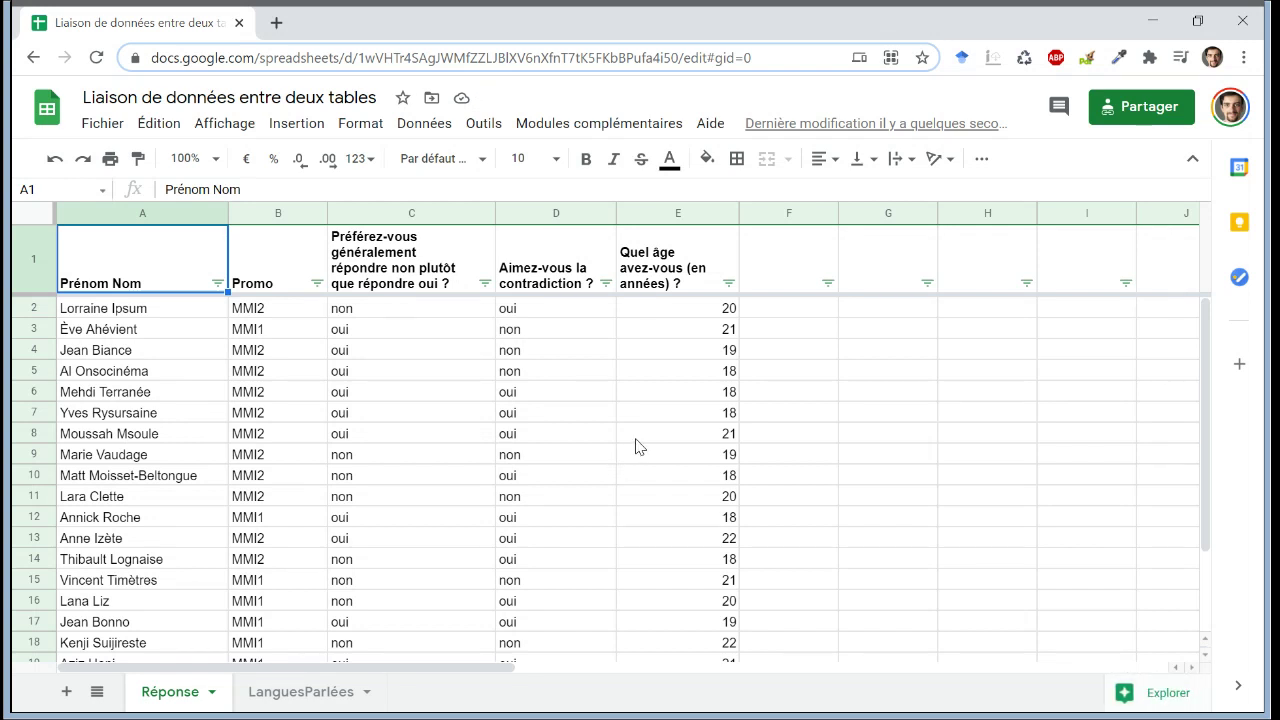
{"action": "left_click", "coordinate": [812, 278]}
{"action": "type", "text": "Langue"}
{"action": "key", "text": "Return"}
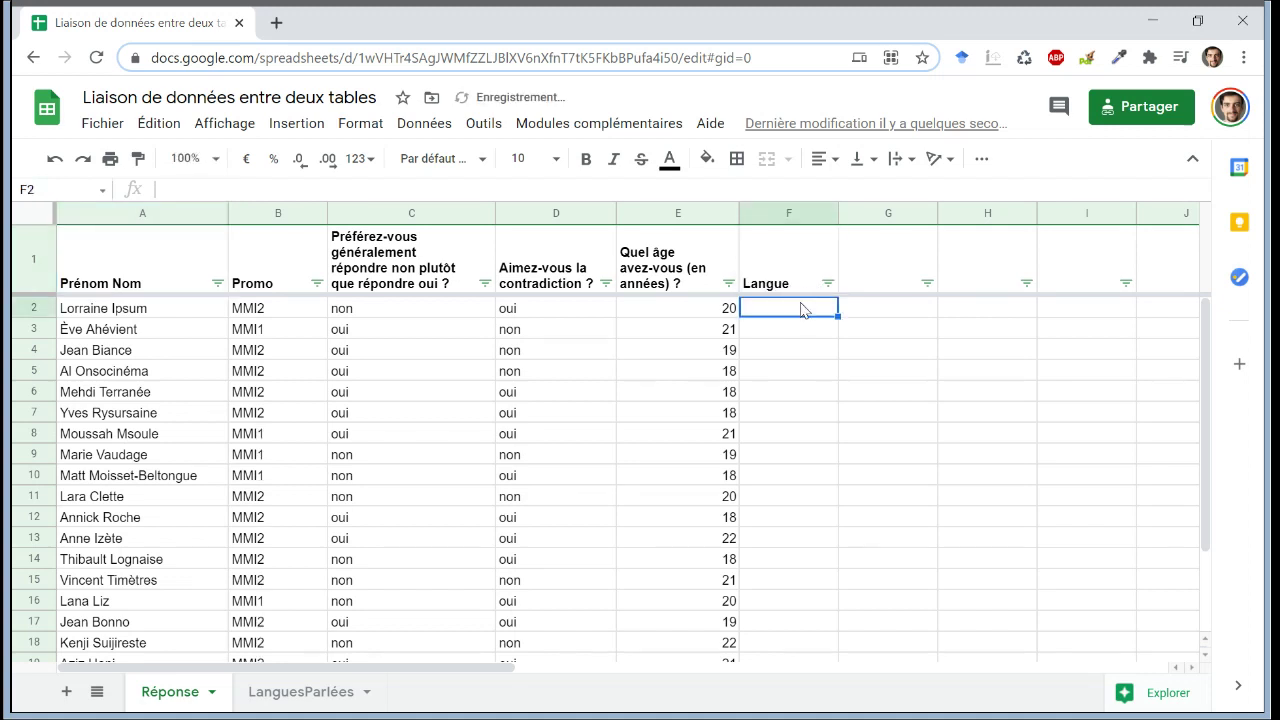
{"action": "type", "text": "allemand"}
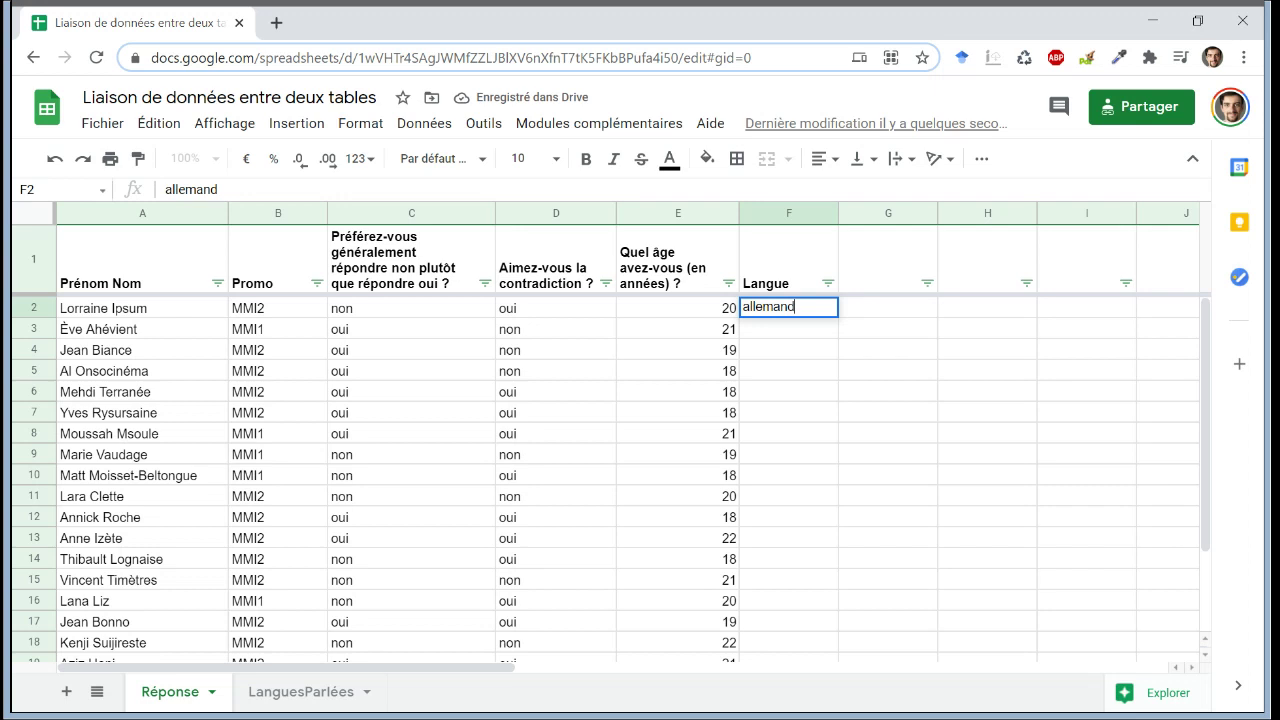
{"action": "key", "text": "Return"}
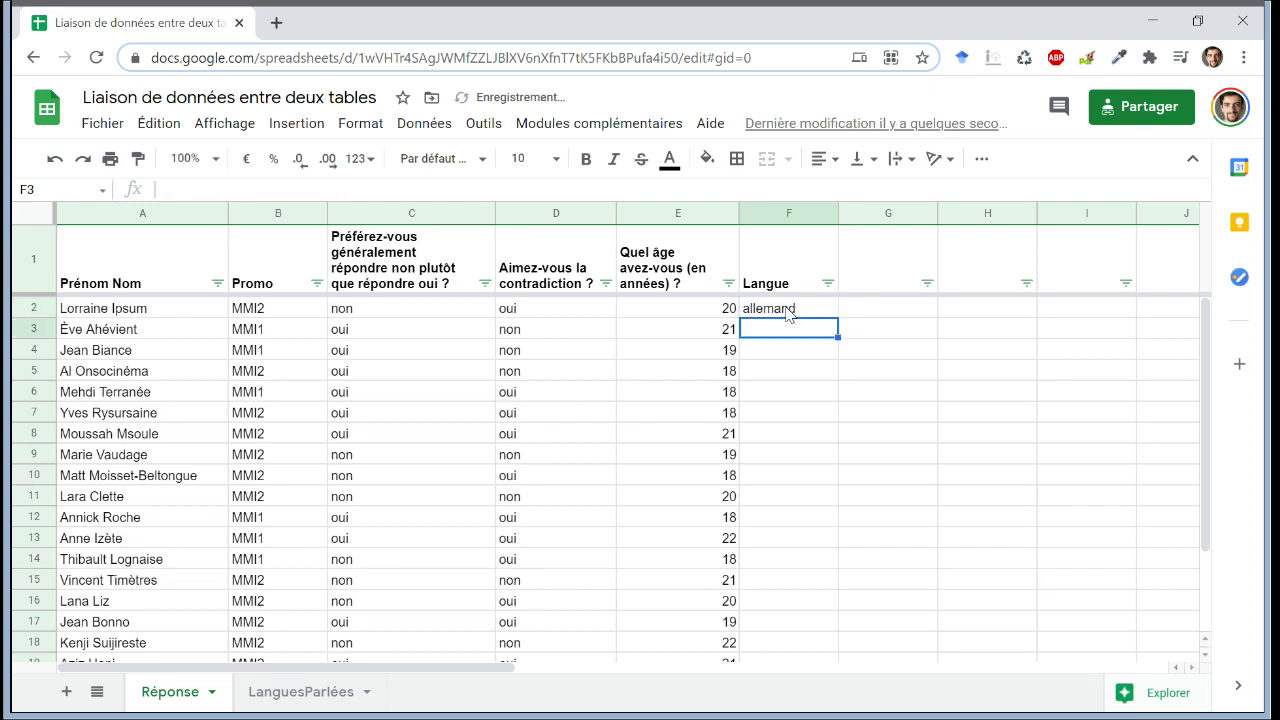
{"action": "type", "text": "anglais"}
{"action": "key", "text": "Return"}
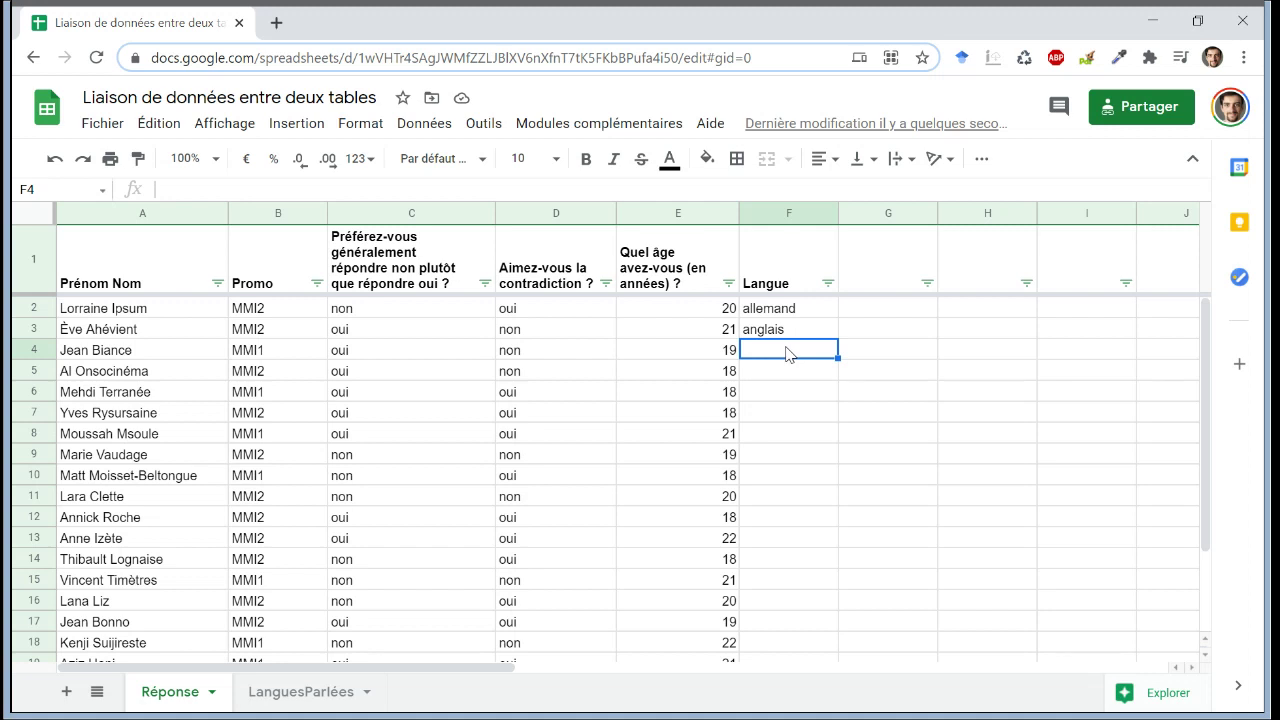
Check the language list in LanguesParlées, and open data validation for the Langue cells F2:F22 of the Réponse sheet.
{"action": "left_click", "coordinate": [314, 691]}
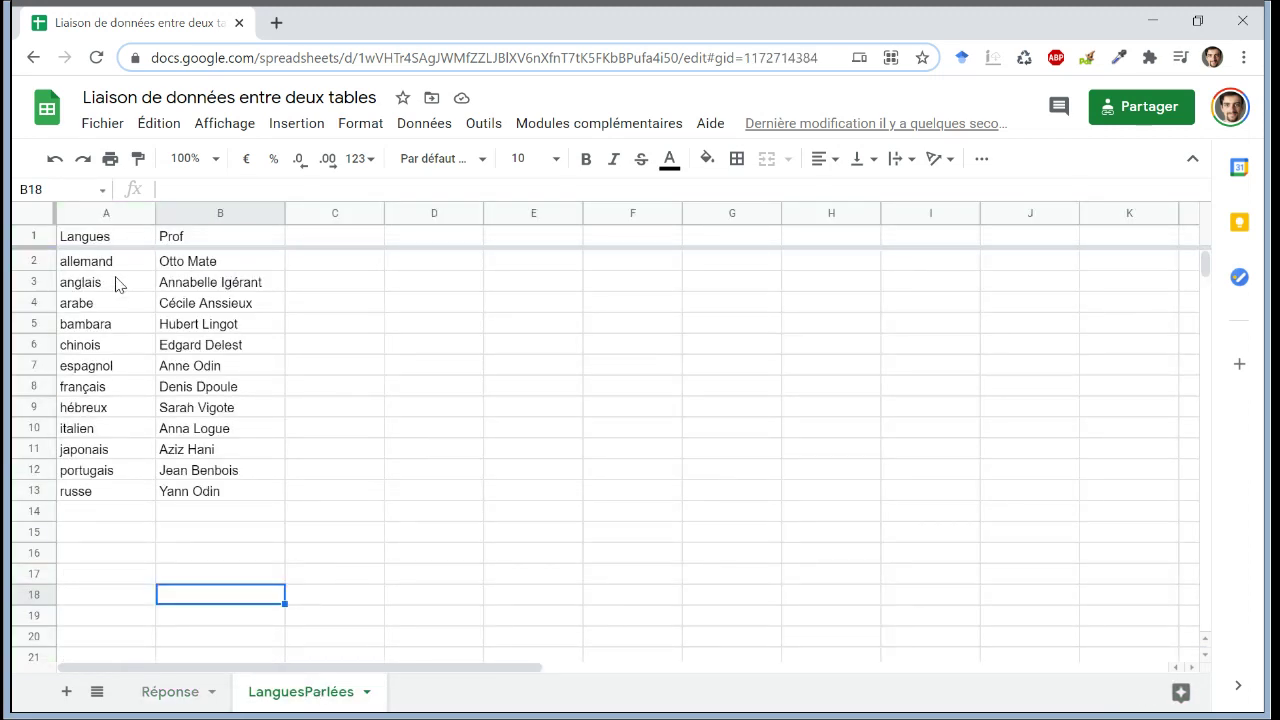
{"action": "left_click_drag", "start_coordinate": [106, 270], "coordinate": [160, 690]}
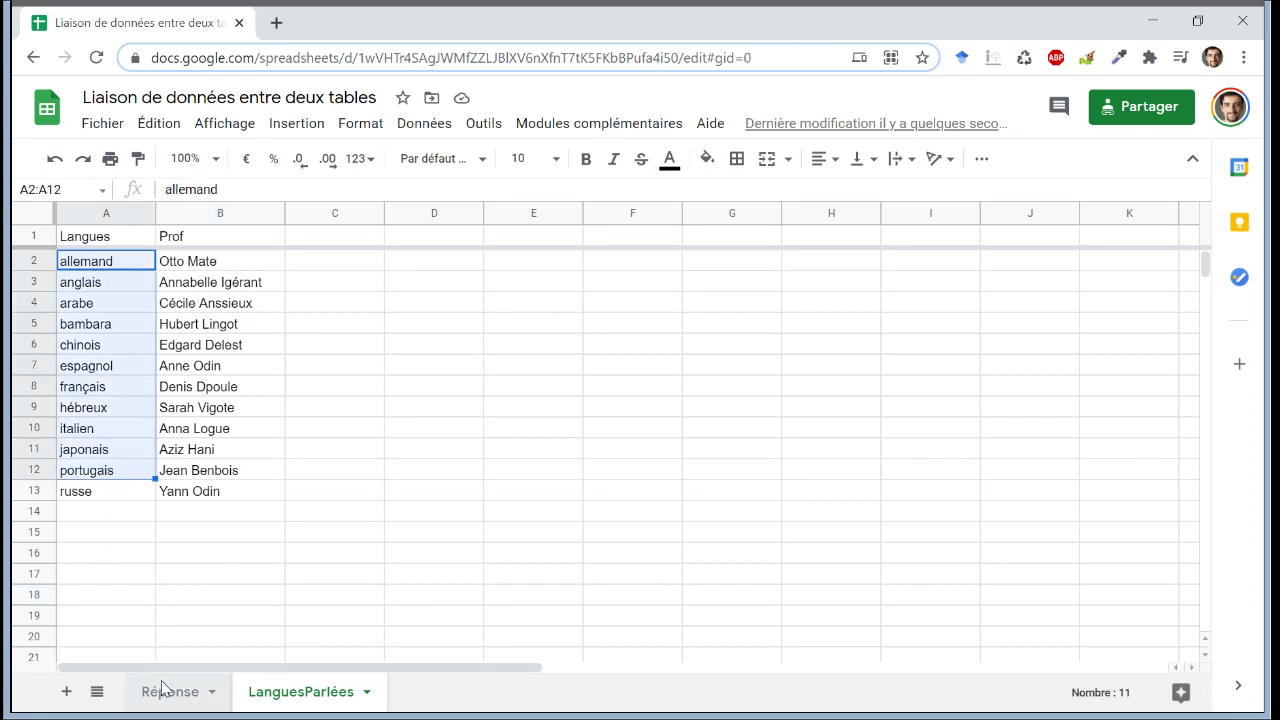
{"action": "left_click", "coordinate": [166, 691]}
{"action": "left_click", "coordinate": [755, 311]}
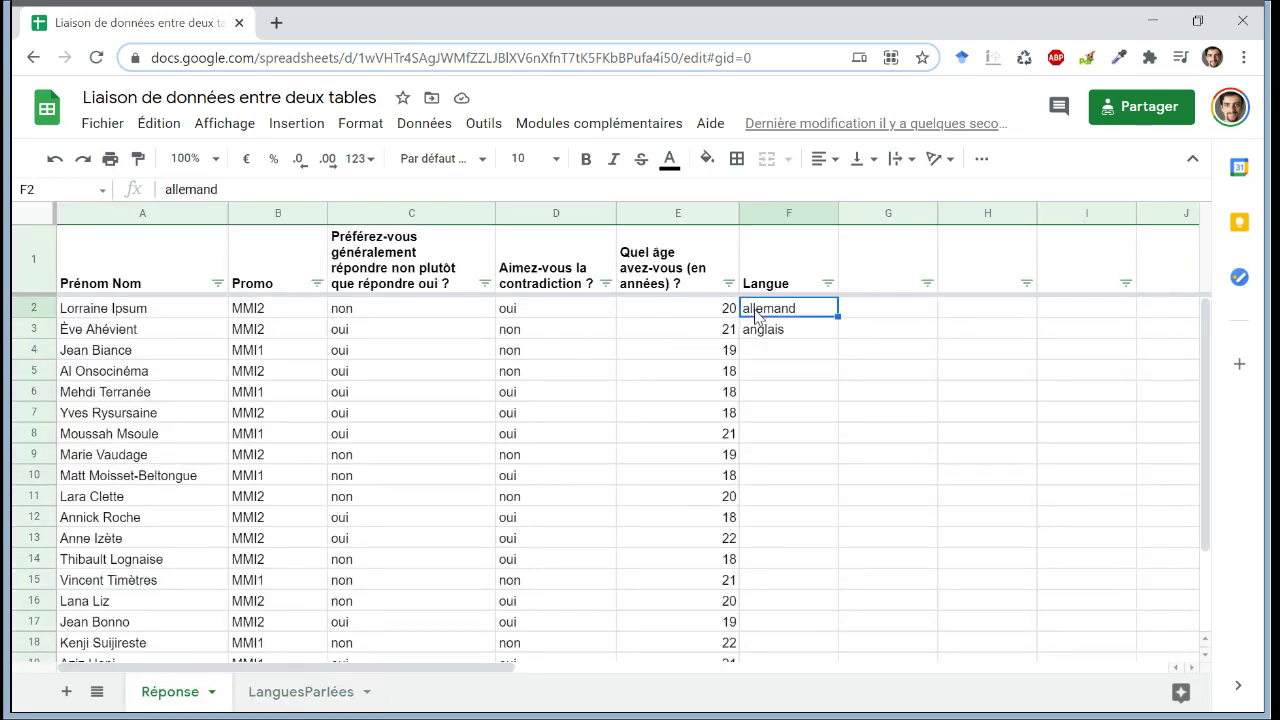
{"action": "key", "text": "ctrl+shift+Down"}
{"action": "key", "text": "ctrl+shift+Down"}
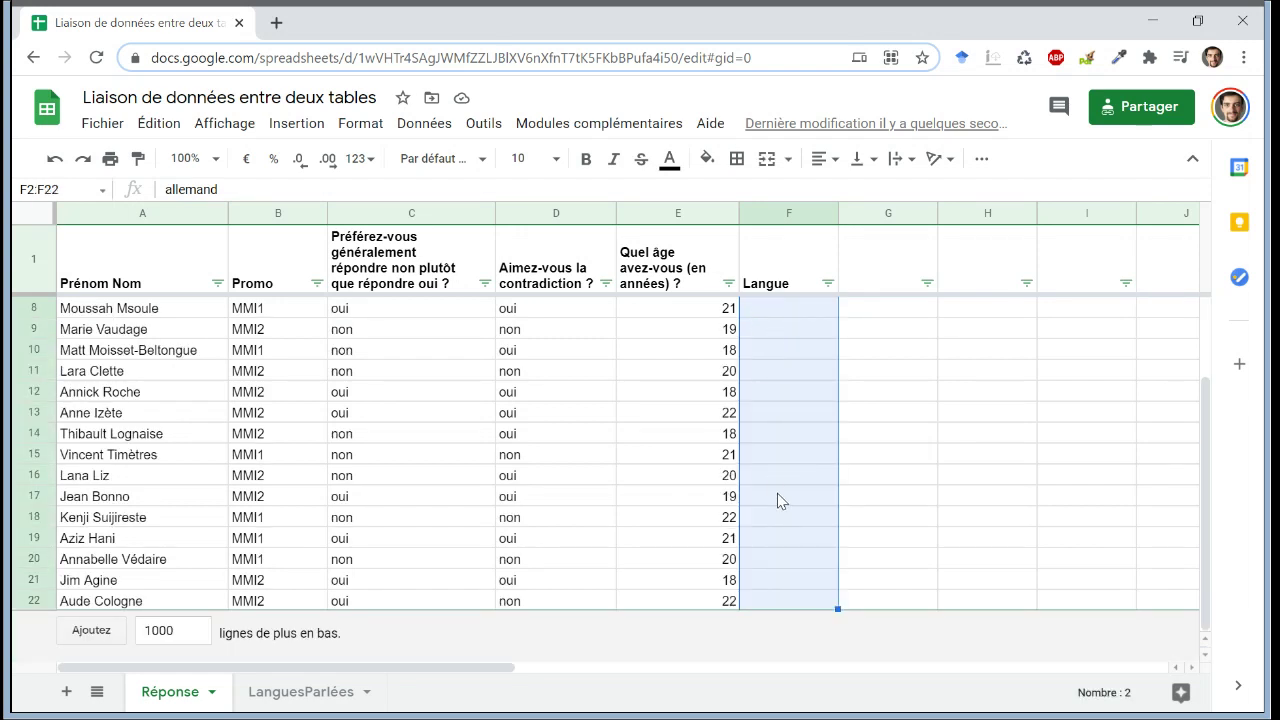
{"action": "left_click", "coordinate": [428, 125]}
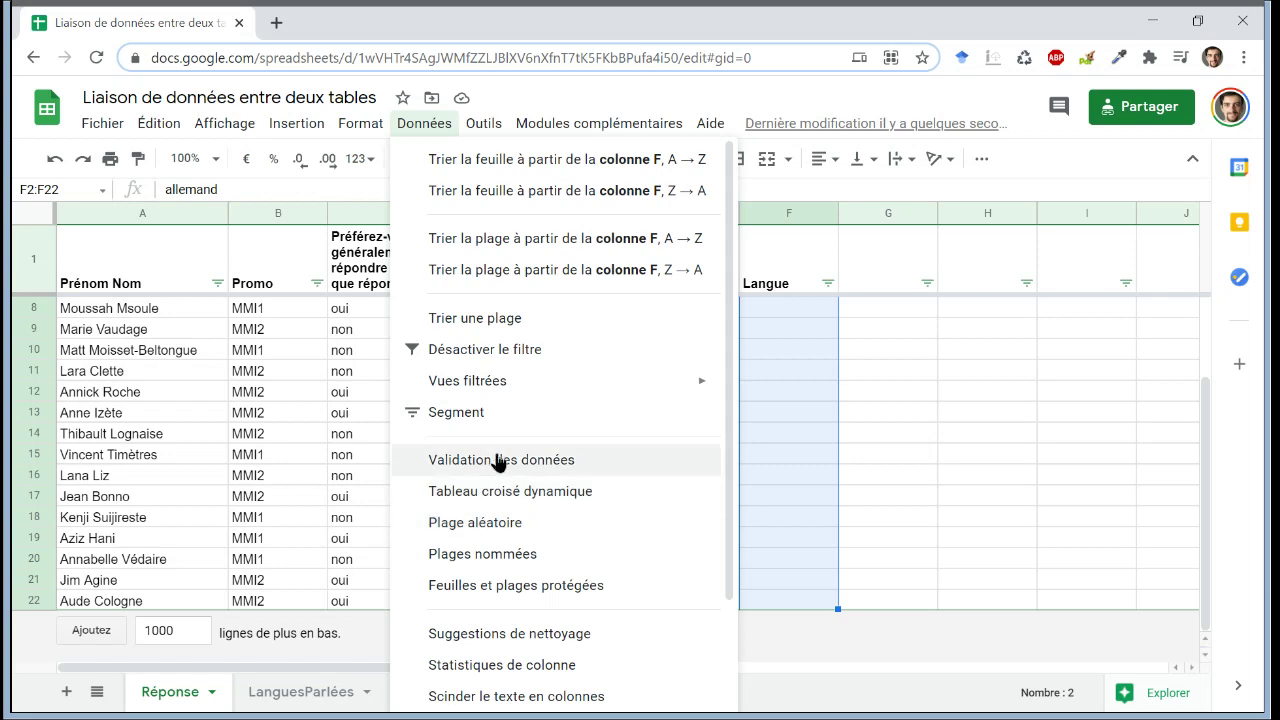
{"action": "left_click", "coordinate": [498, 460]}
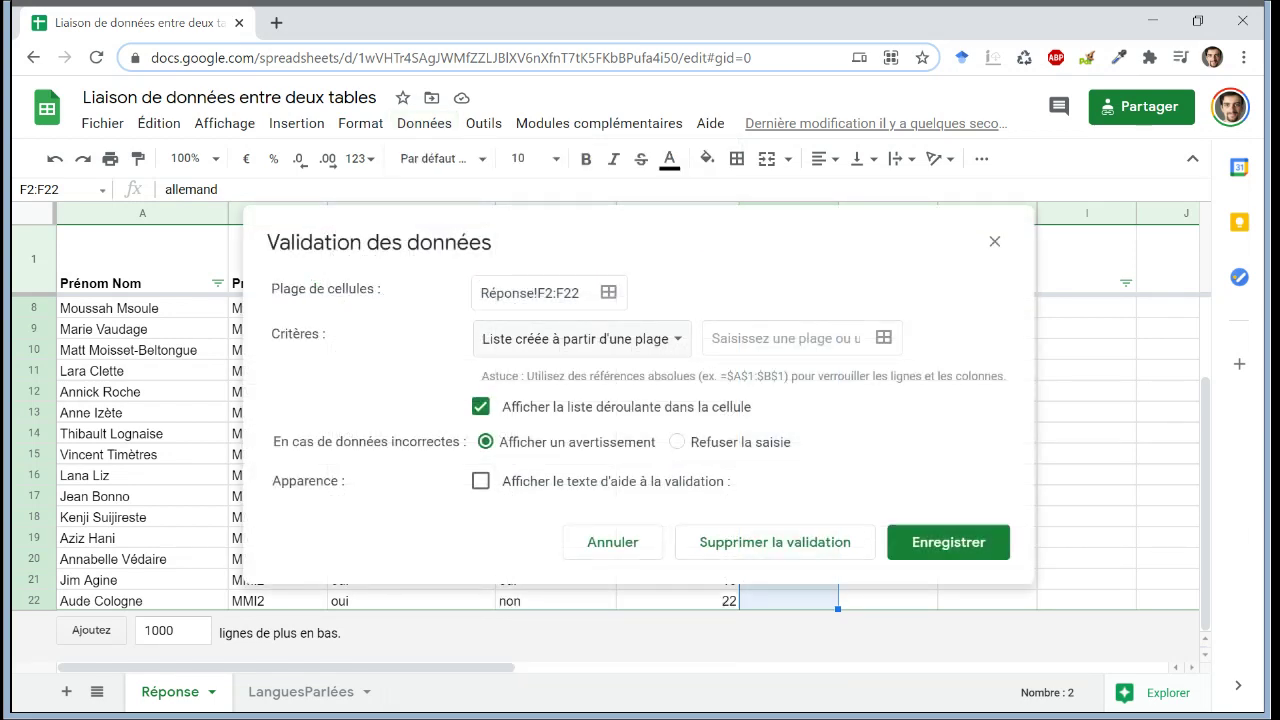
Set the validation's list source to LanguesParlées!A2:A13 and save the rule.
{"action": "left_click", "coordinate": [780, 338]}
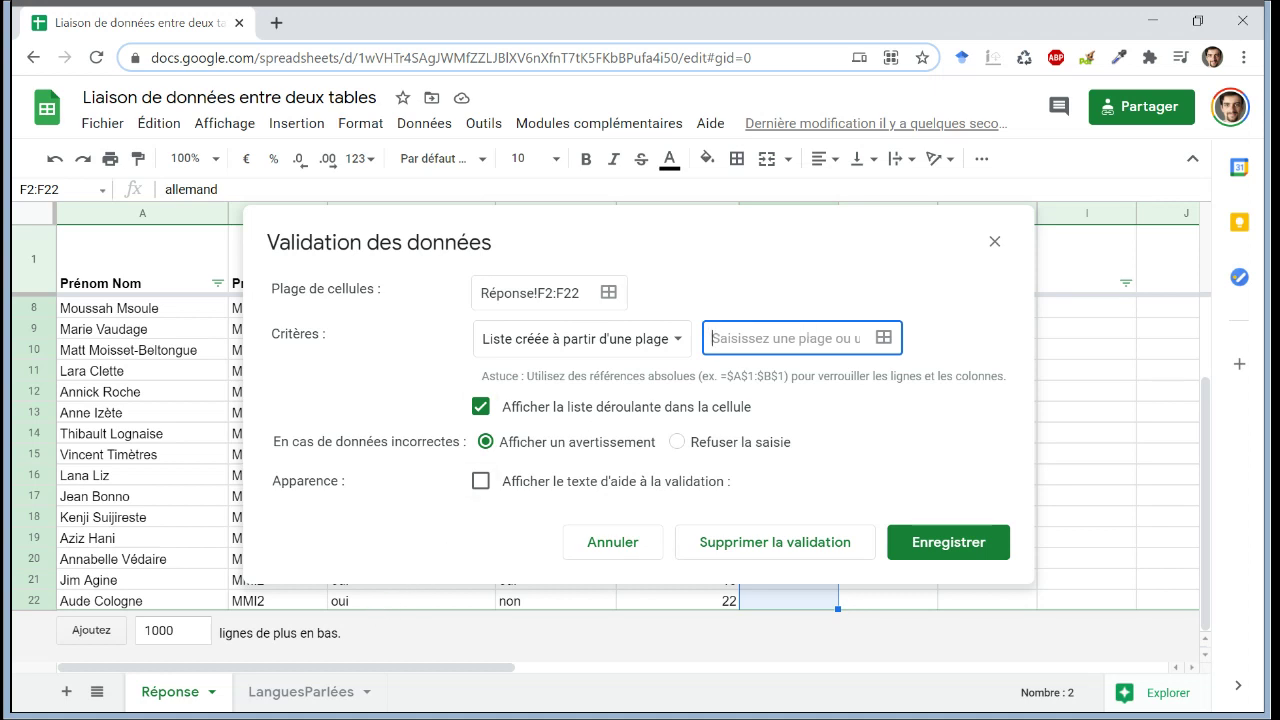
{"action": "left_click", "coordinate": [883, 340]}
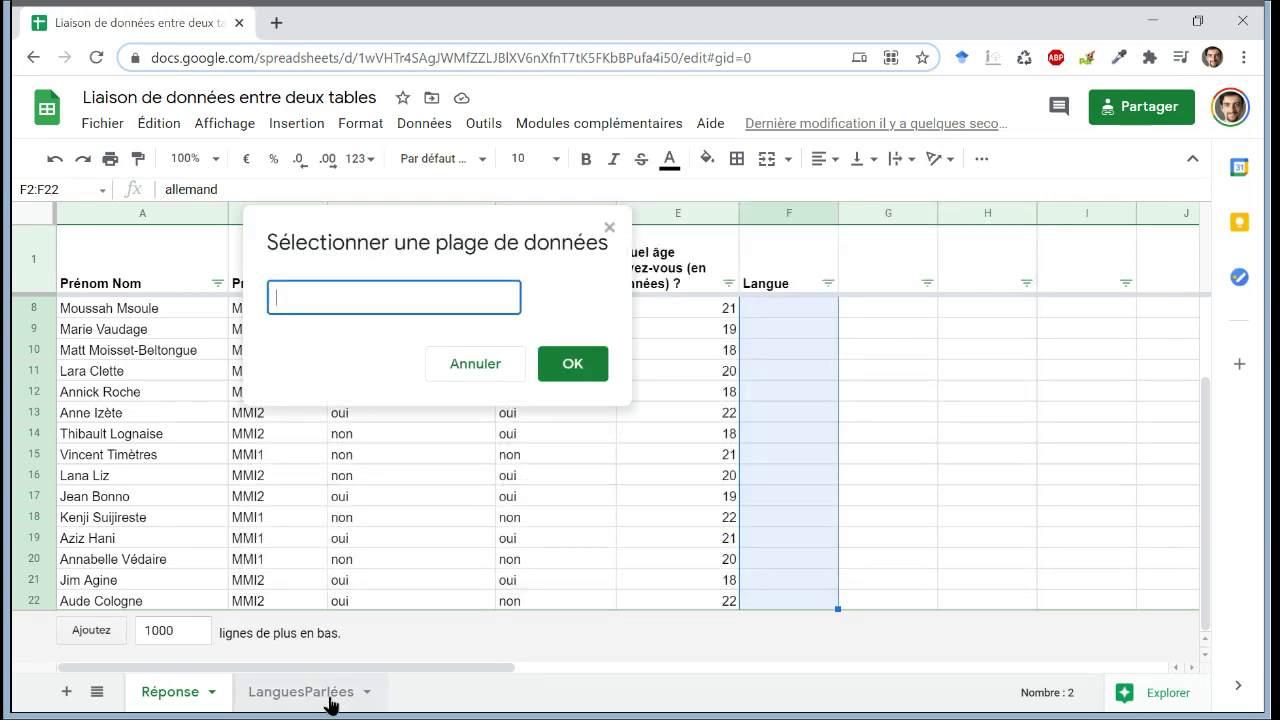
{"action": "left_click", "coordinate": [330, 700]}
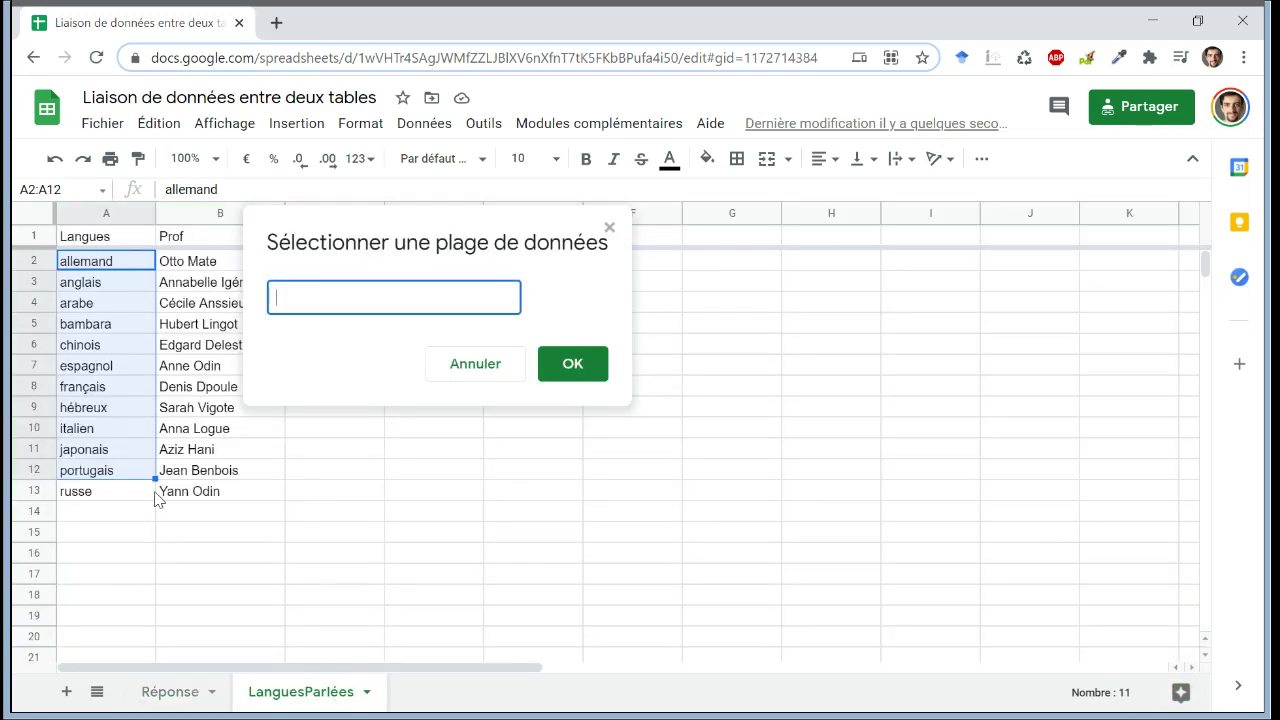
{"action": "left_click_drag", "start_coordinate": [134, 486], "coordinate": [126, 262]}
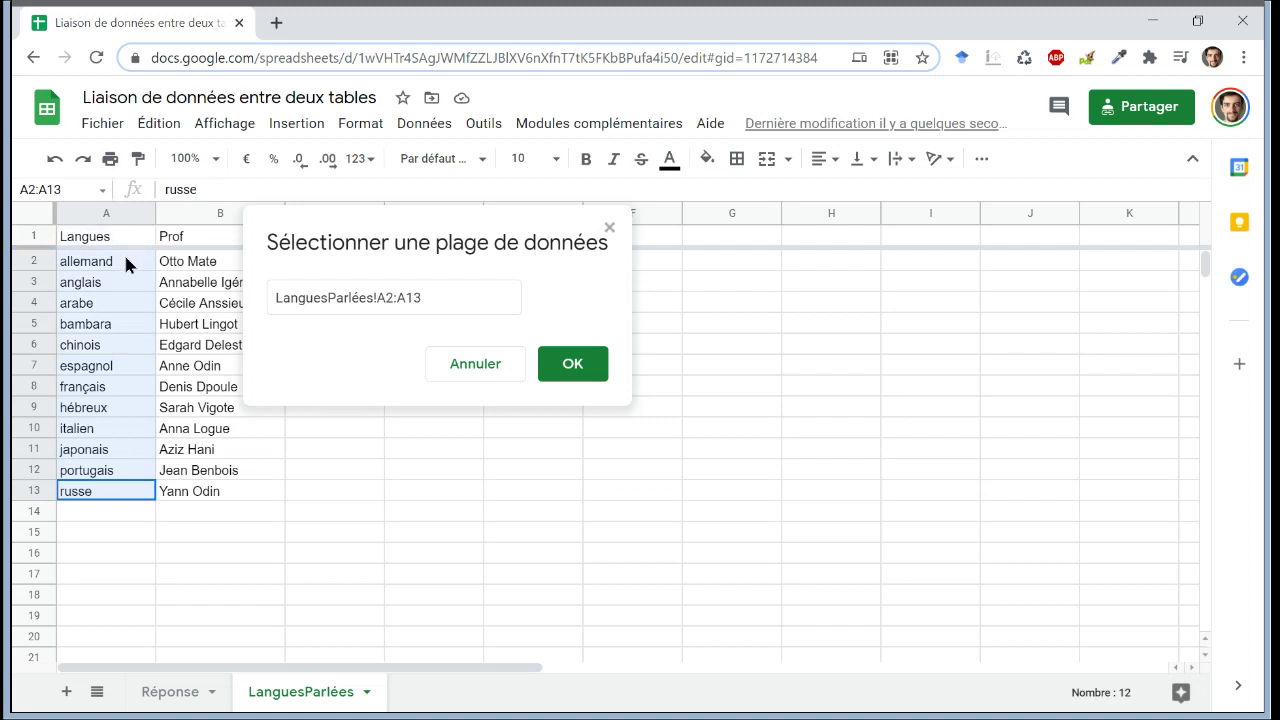
{"action": "left_click", "coordinate": [550, 364]}
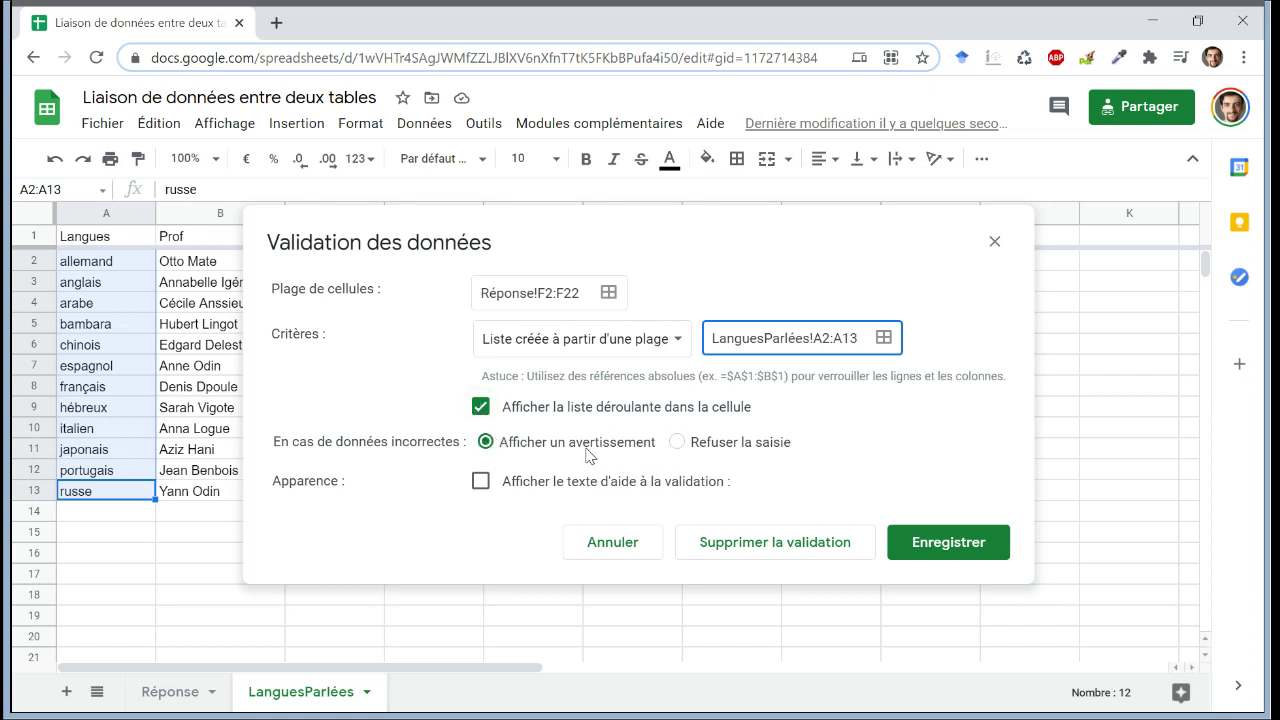
{"action": "left_click", "coordinate": [914, 543]}
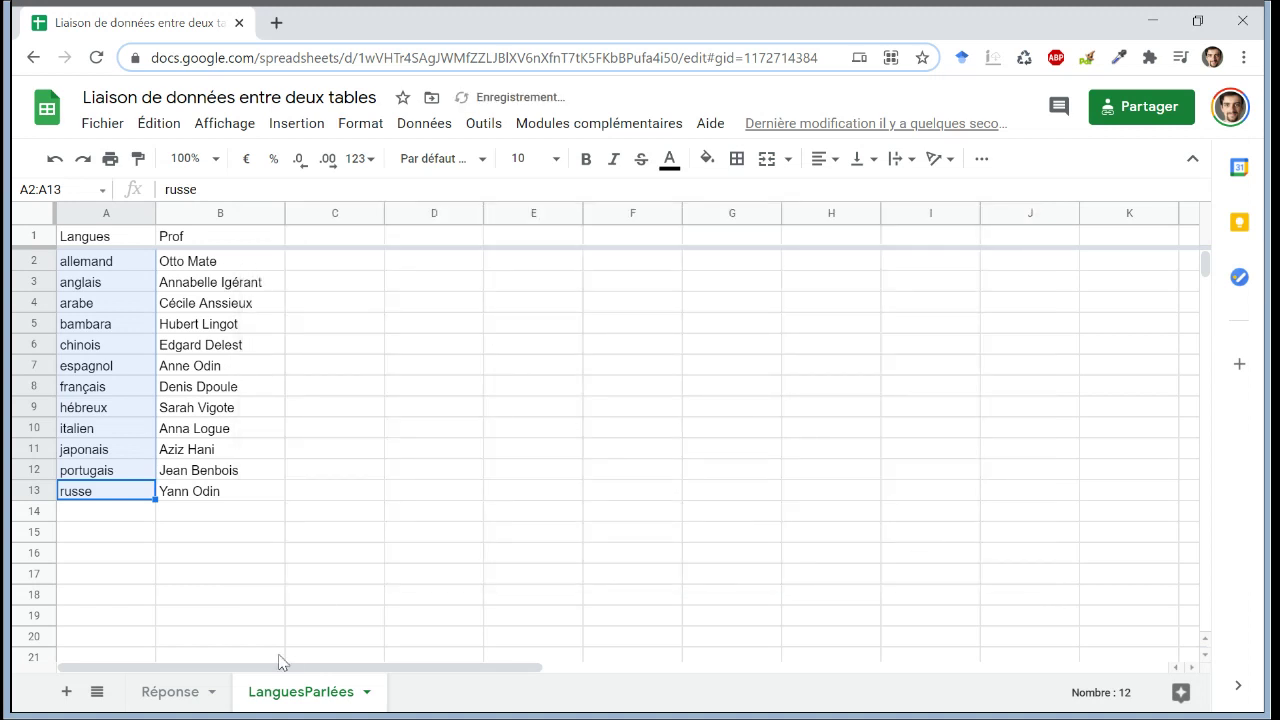
Return to the Réponse sheet and check the Langue column's drop-down cells from F2.
{"action": "left_click", "coordinate": [196, 704]}
{"action": "left_click", "coordinate": [680, 378]}
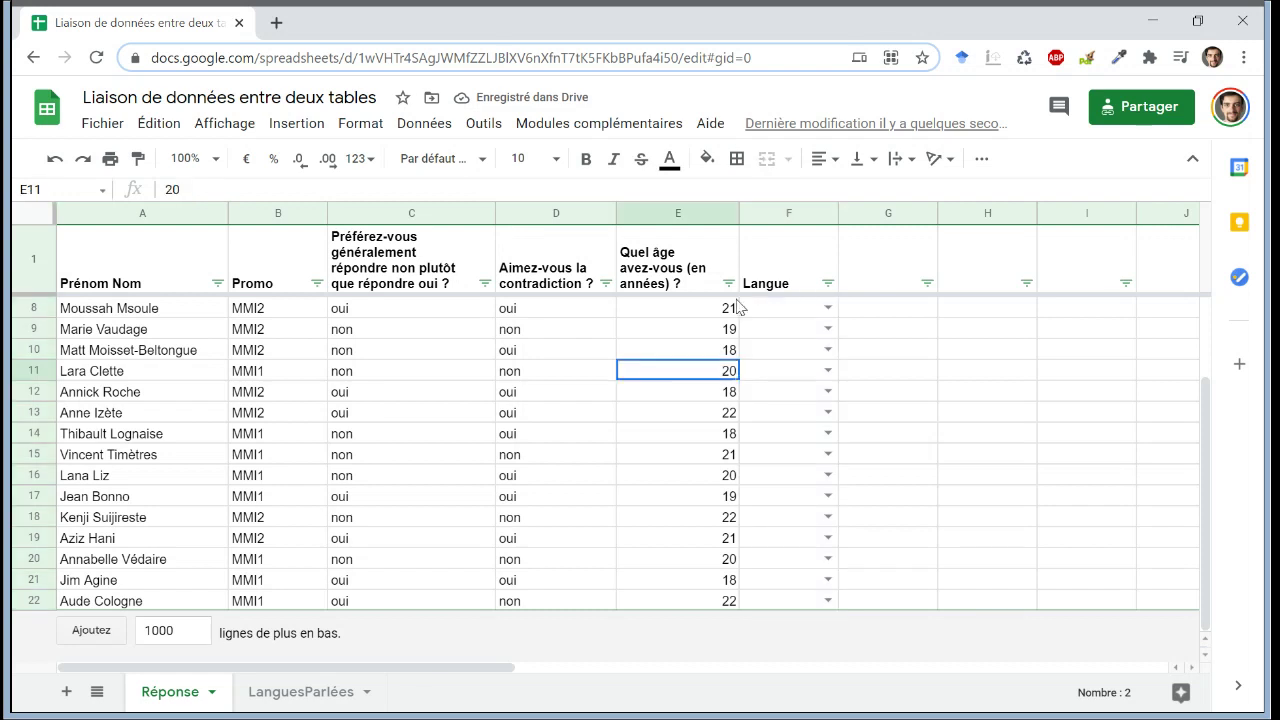
{"action": "left_click", "coordinate": [770, 275]}
{"action": "key", "text": "Down"}
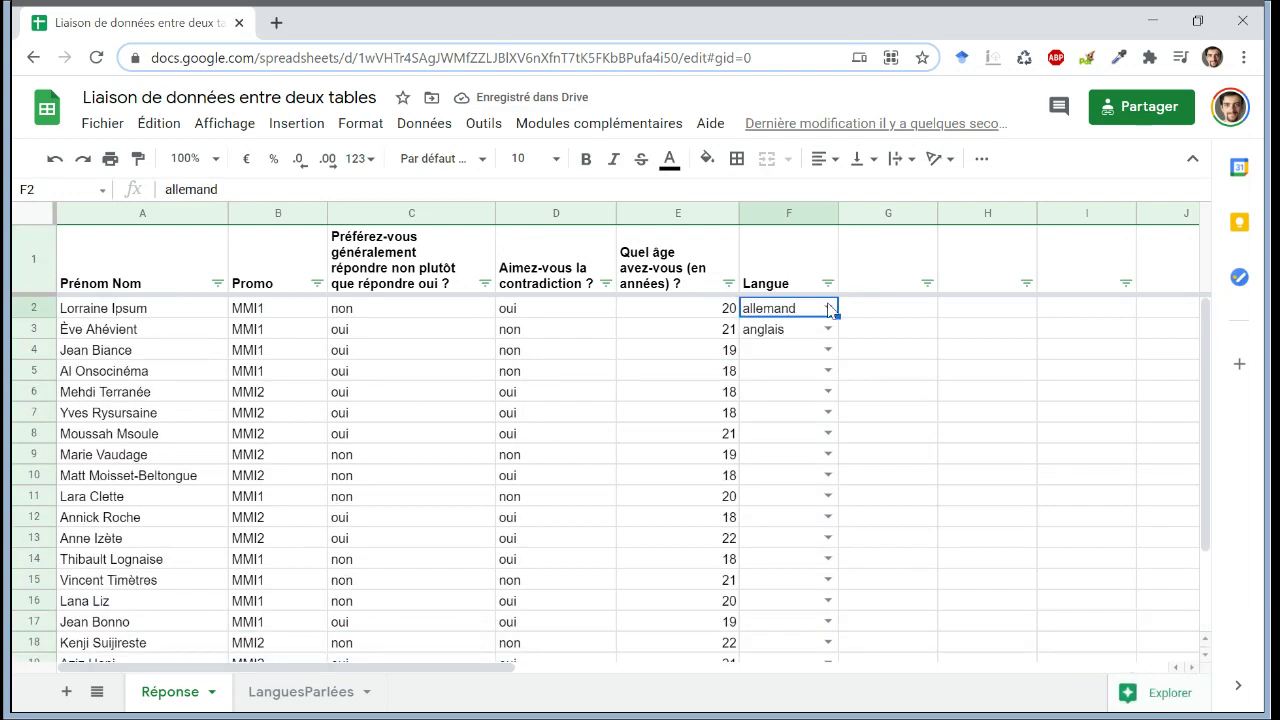
Enter the misspelled language francais in F4 to test the validation.
{"action": "left_click", "coordinate": [773, 350]}
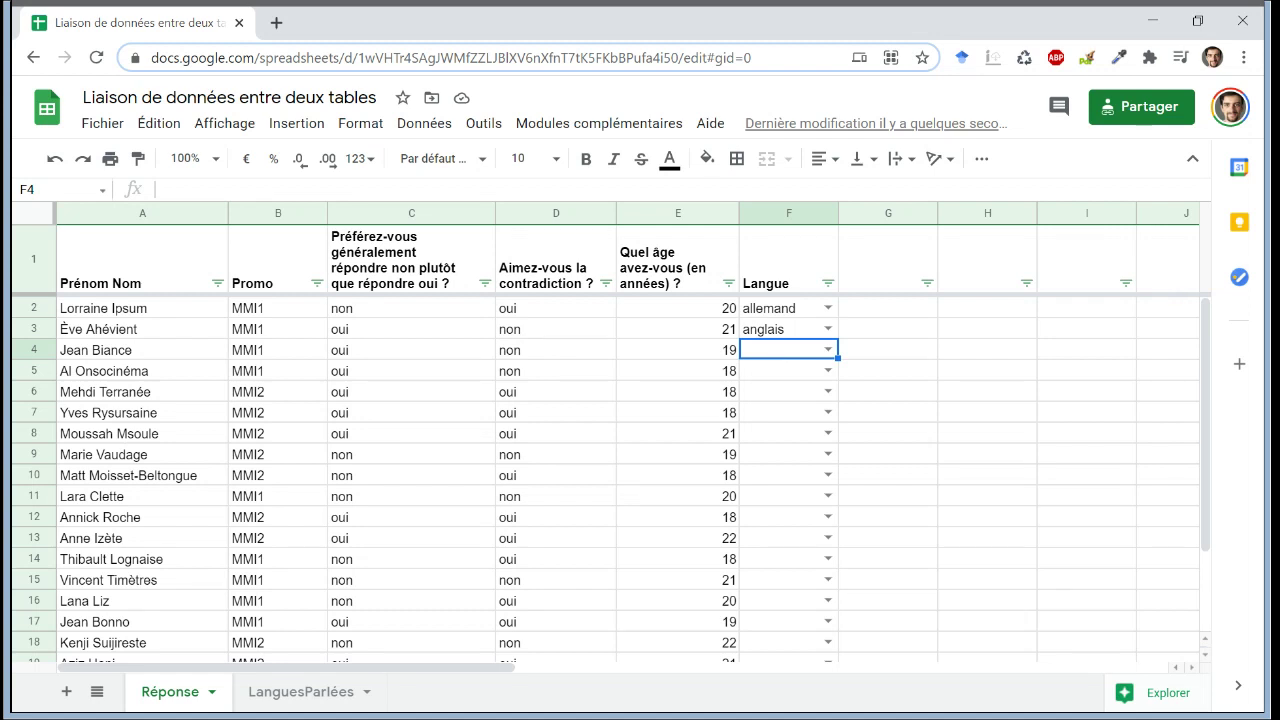
{"action": "type", "text": "francais"}
{"action": "key", "text": "Return"}
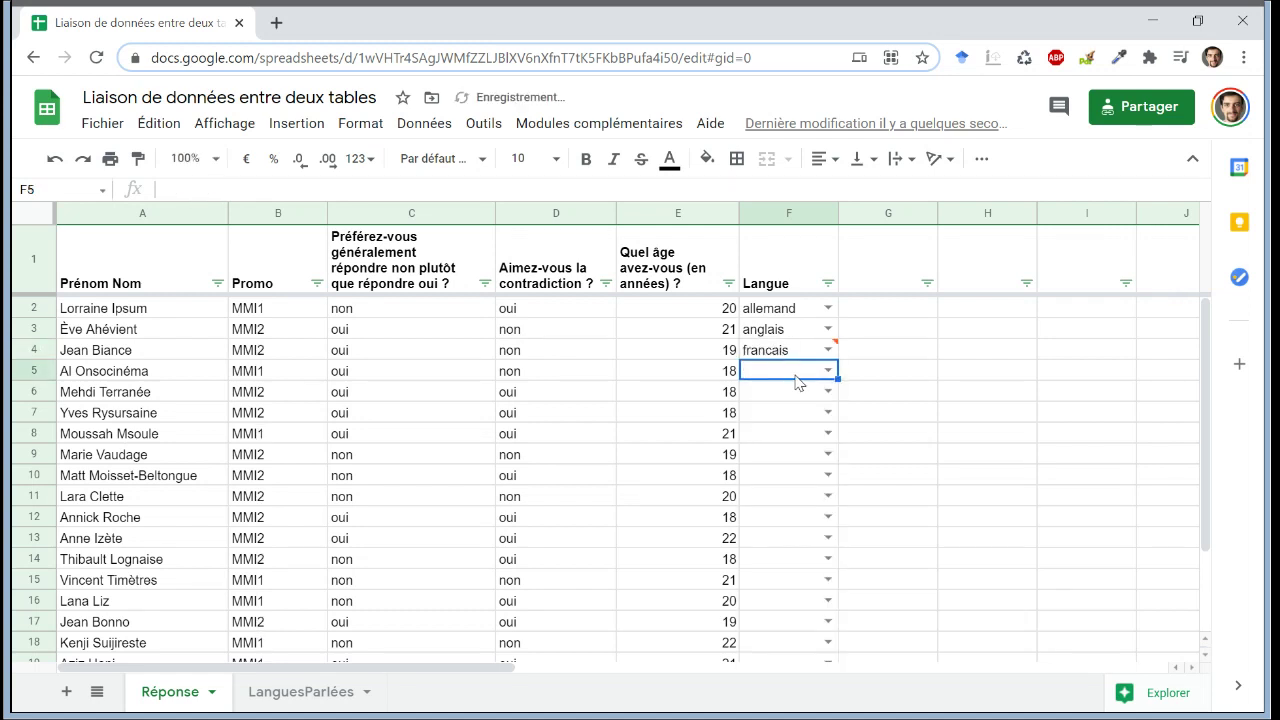
Display the validation warning for F4 and replace its entry with français from the cell's language list.
{"action": "left_click", "coordinate": [830, 338]}
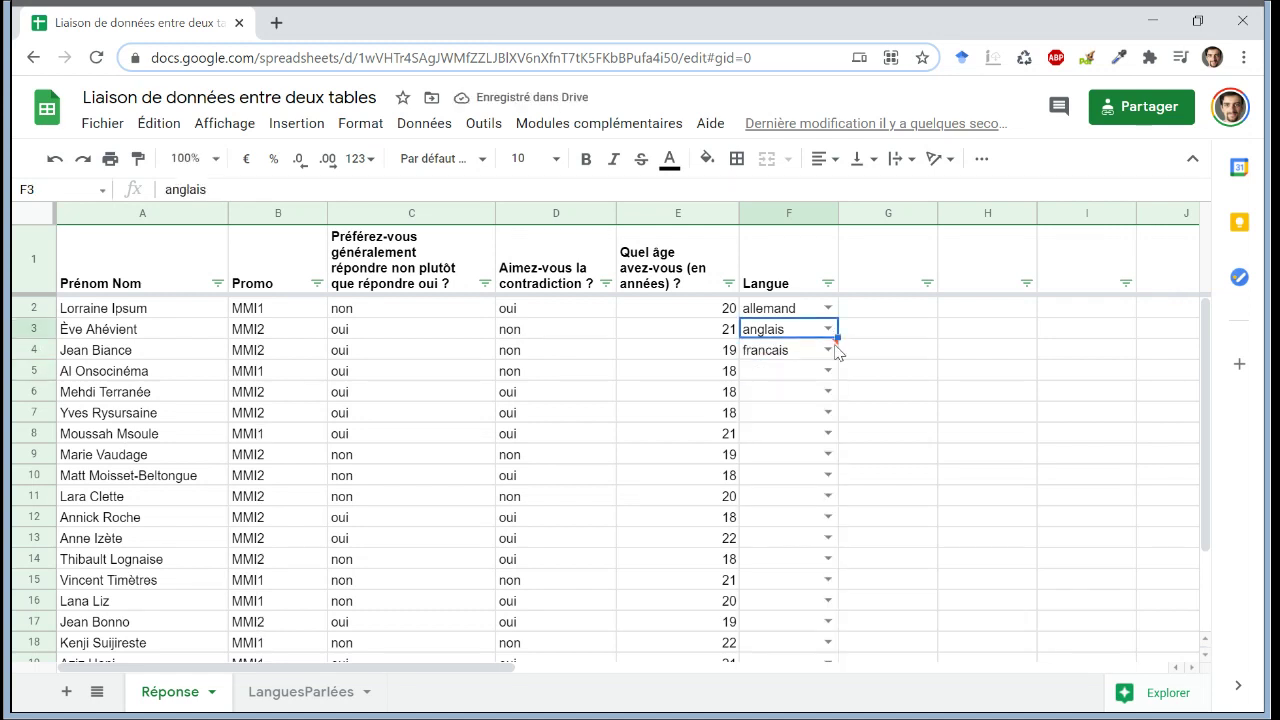
{"action": "left_click", "coordinate": [828, 350]}
{"action": "left_click", "coordinate": [866, 348]}
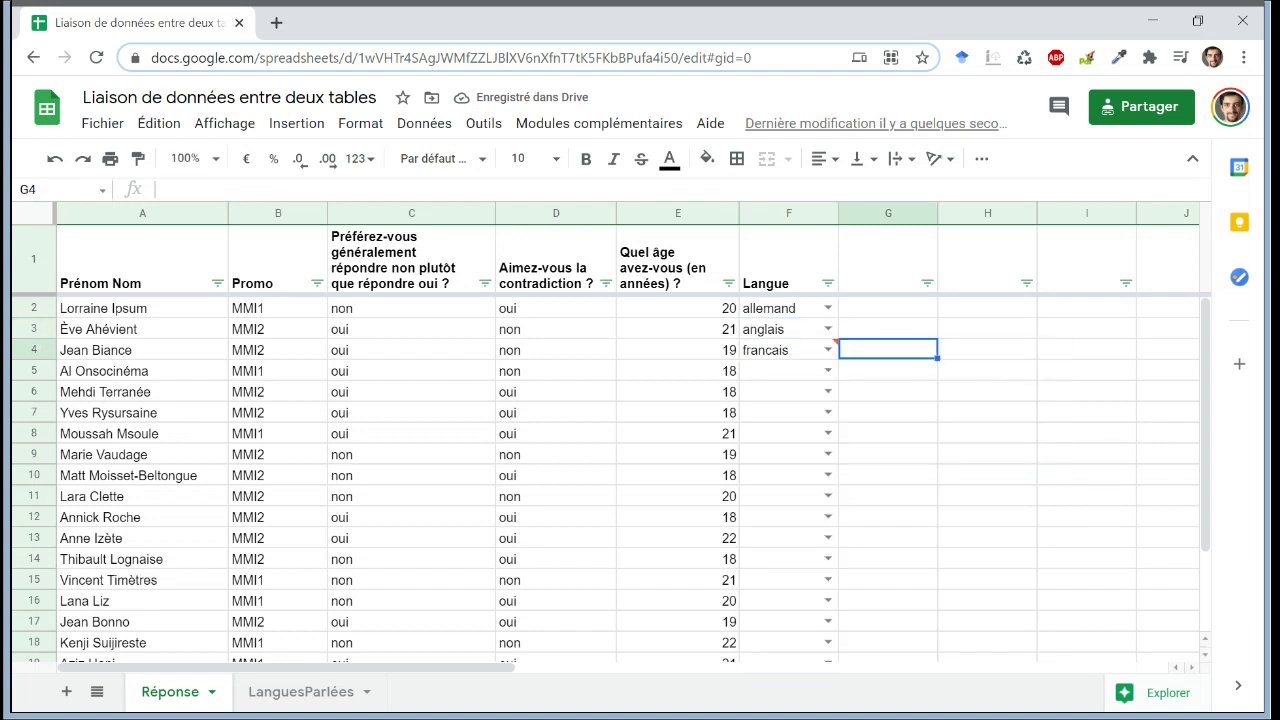
{"action": "mouse_move", "coordinate": [836, 348]}
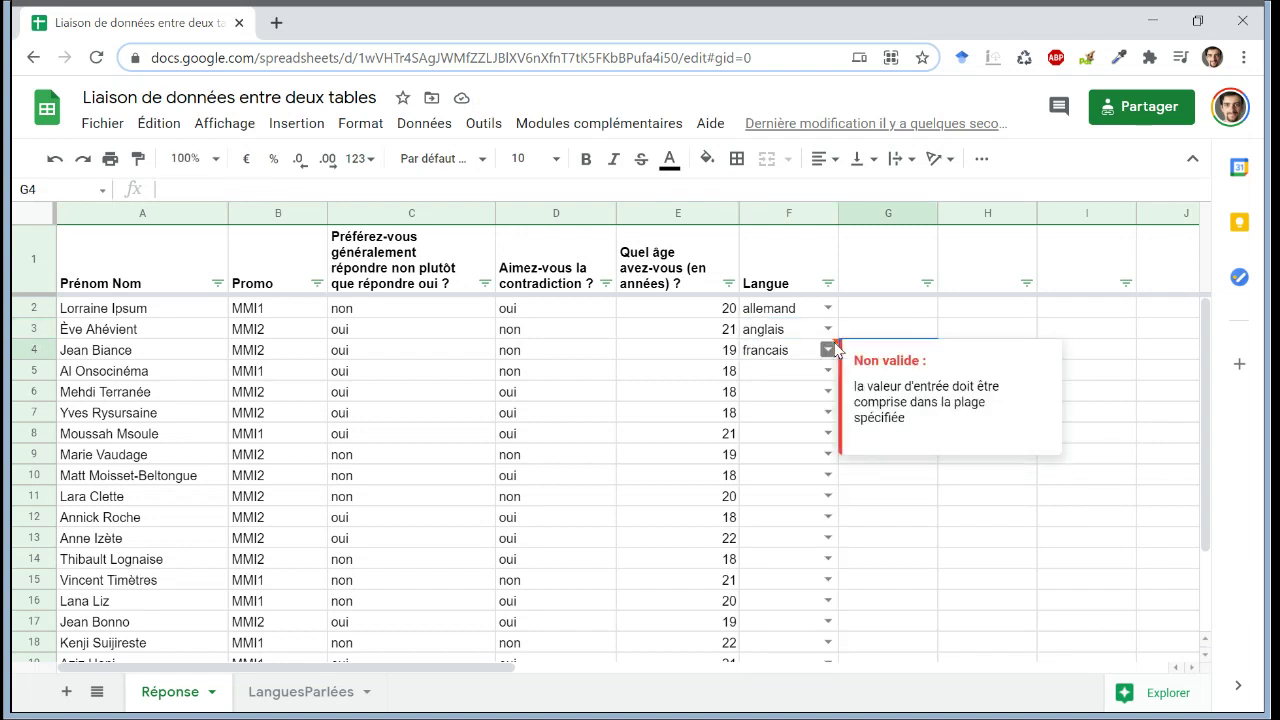
{"action": "left_click", "coordinate": [828, 349]}
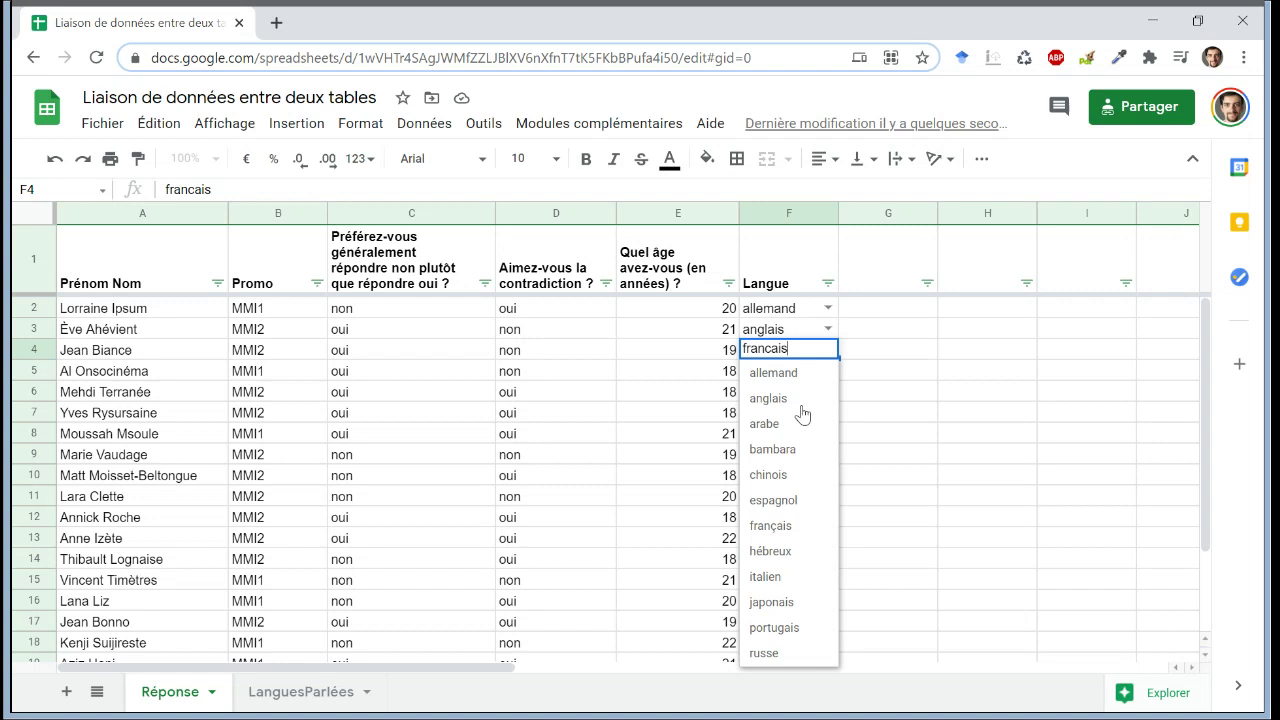
{"action": "left_click", "coordinate": [778, 530]}
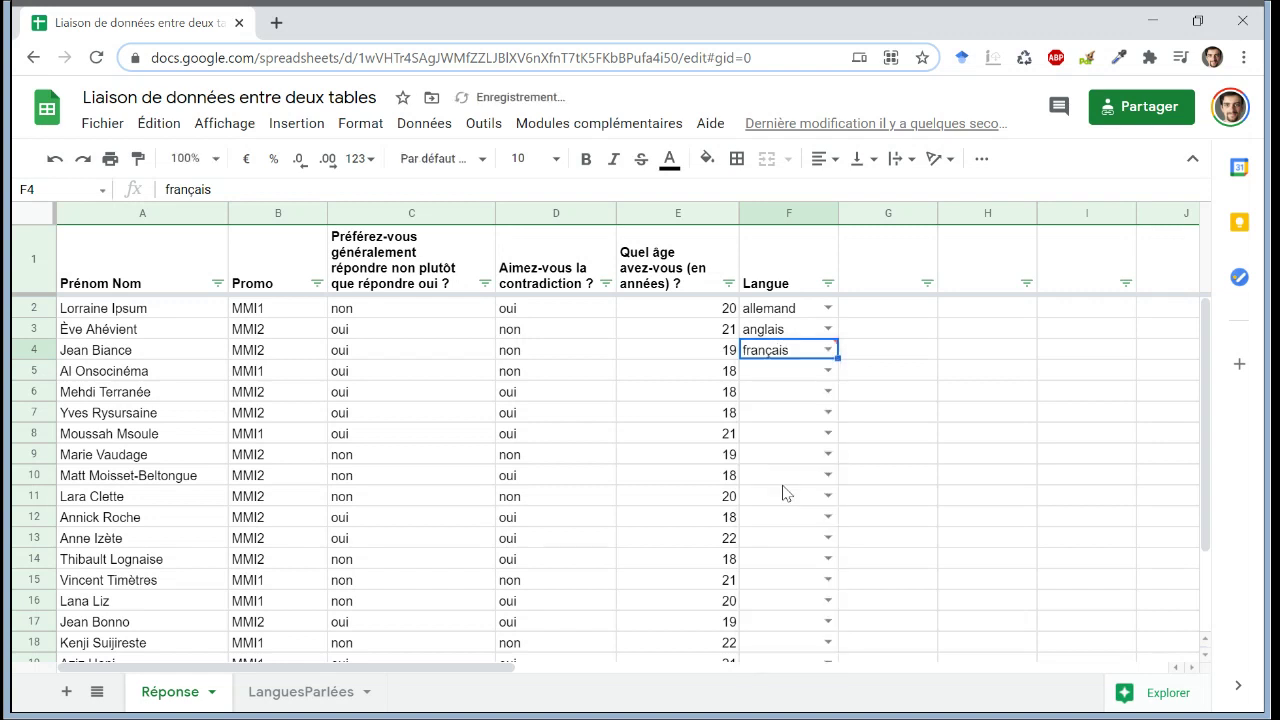
Enter italien in F5 and espagnol in F6 using the suggested list values.
{"action": "left_click", "coordinate": [763, 377]}
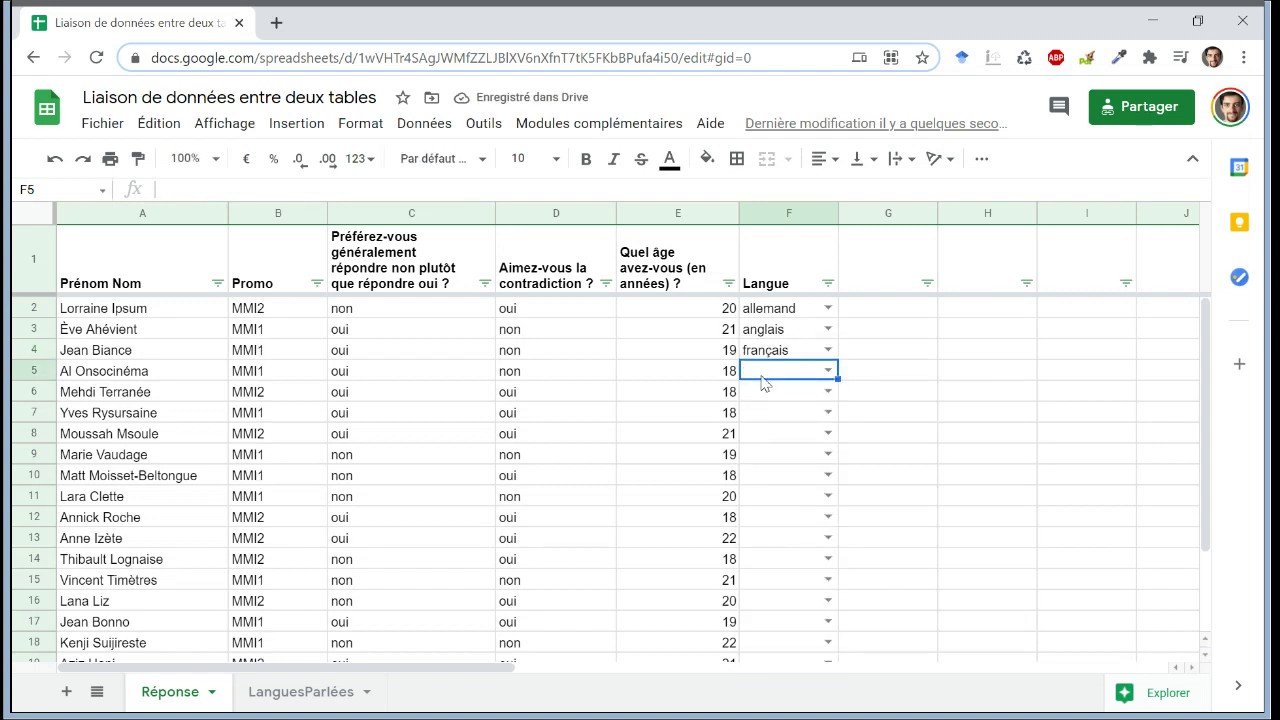
{"action": "type", "text": "i"}
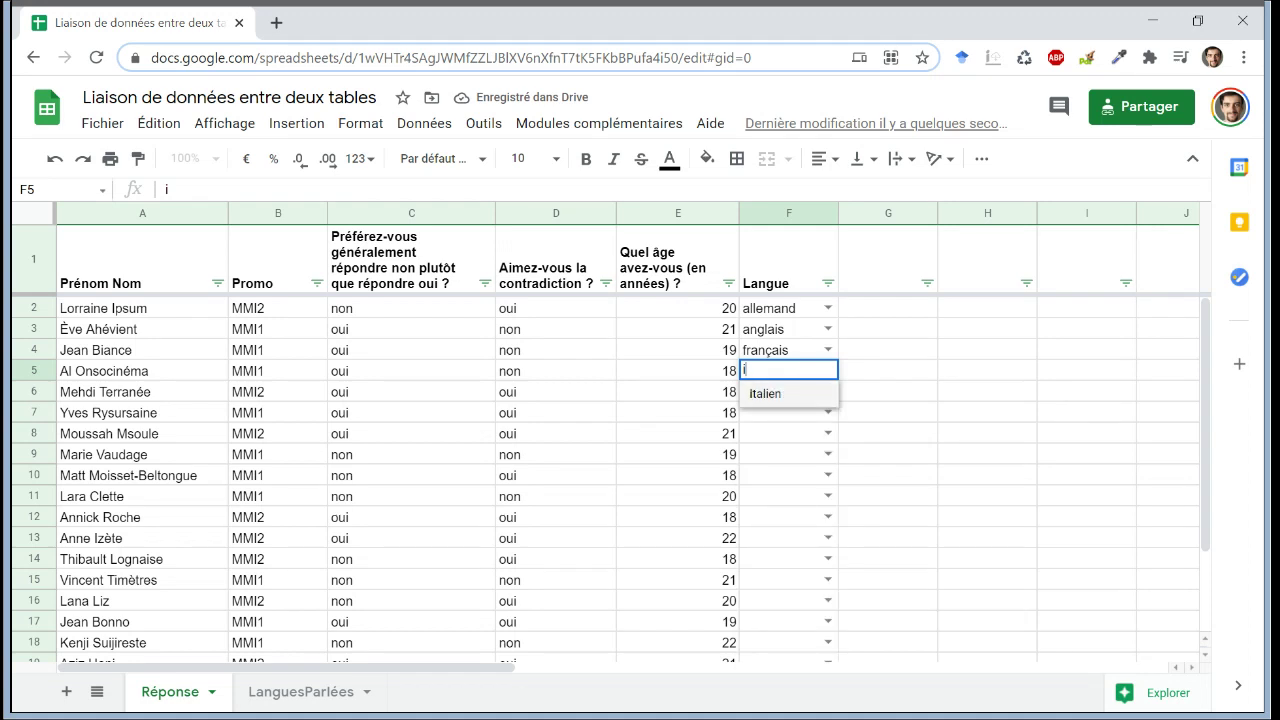
{"action": "left_click", "coordinate": [763, 390]}
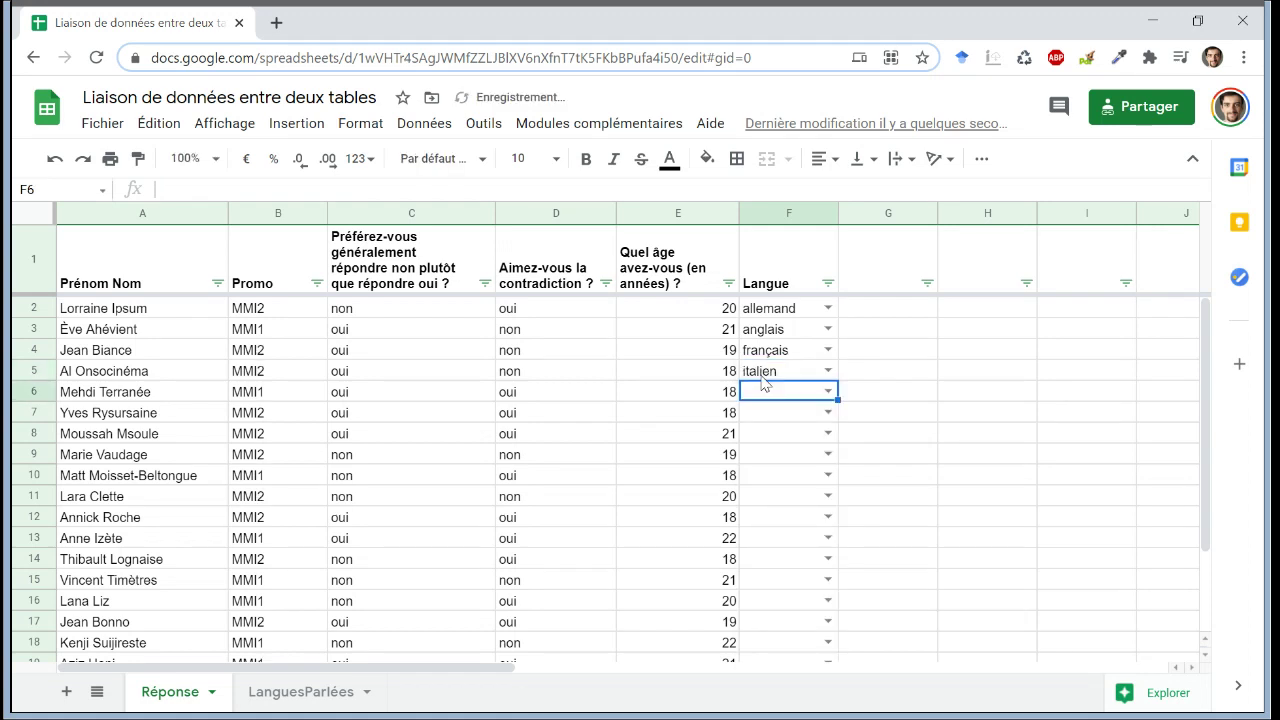
{"action": "type", "text": "es"}
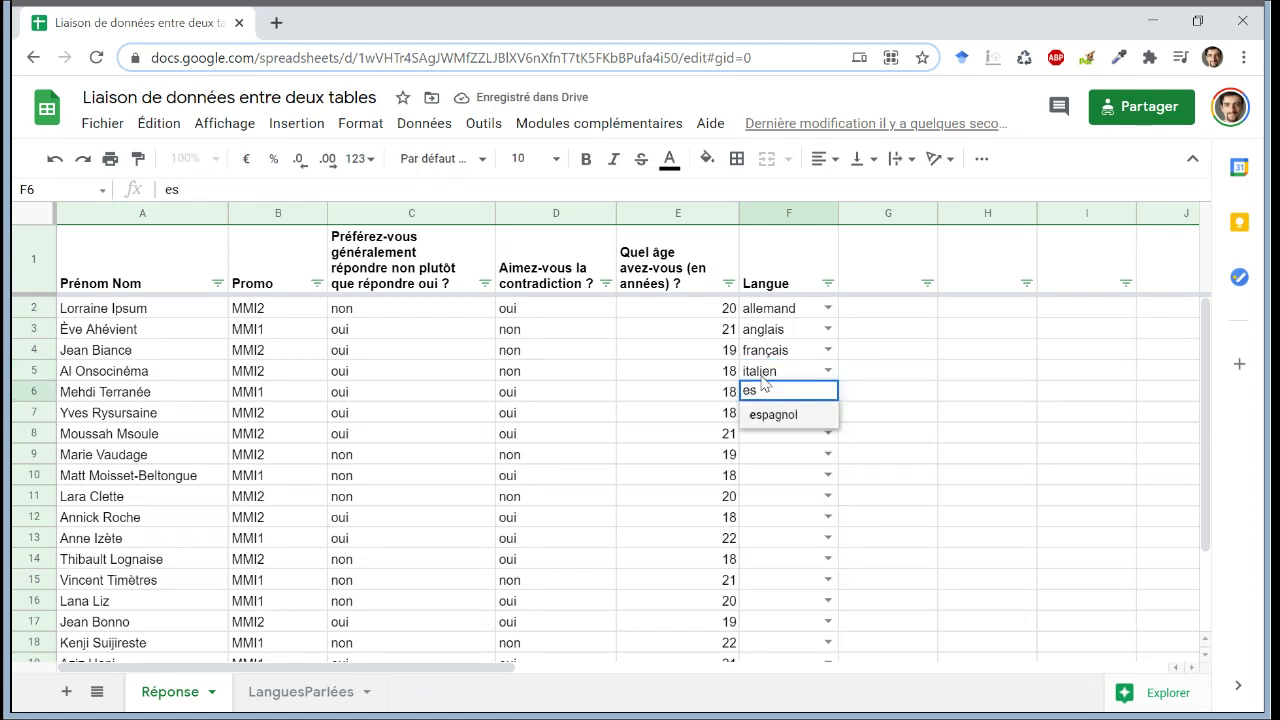
{"action": "key", "text": "Return"}
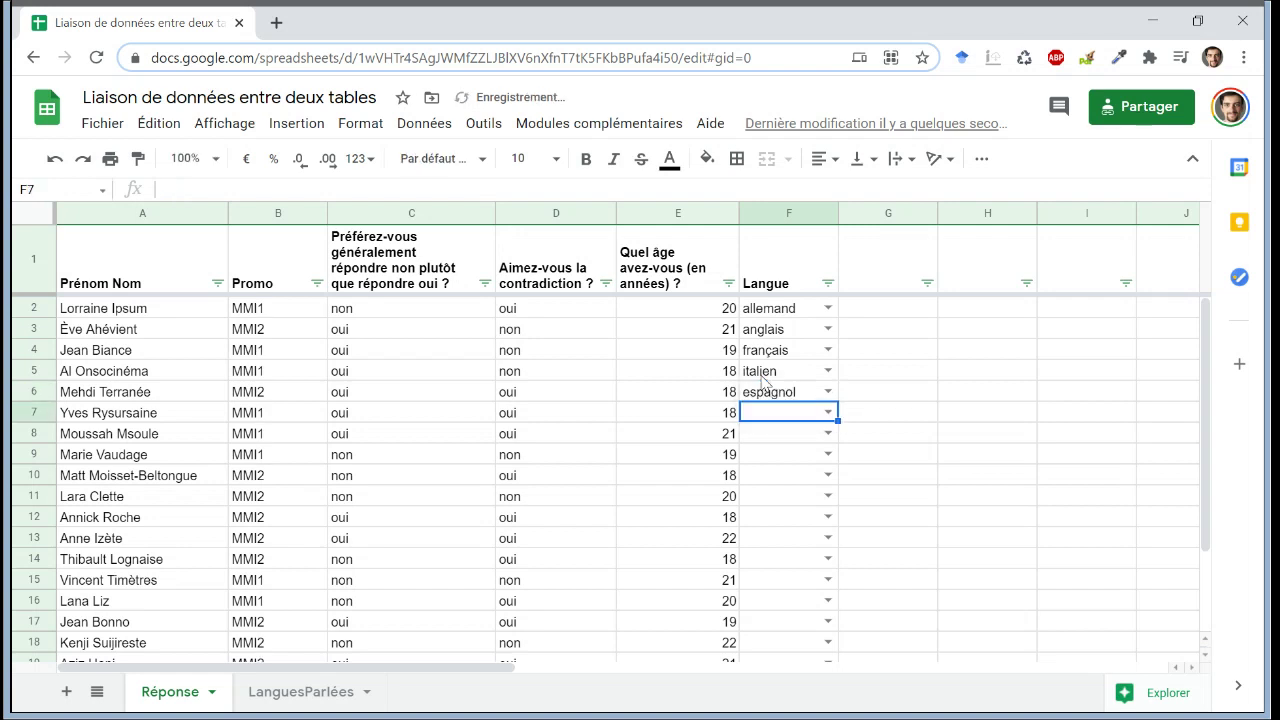
Enter français in F7, allemand in F8 and arabe in F9 using the suggested list values.
{"action": "type", "text": "fr"}
{"action": "key", "text": "Return"}
{"action": "type", "text": "a"}
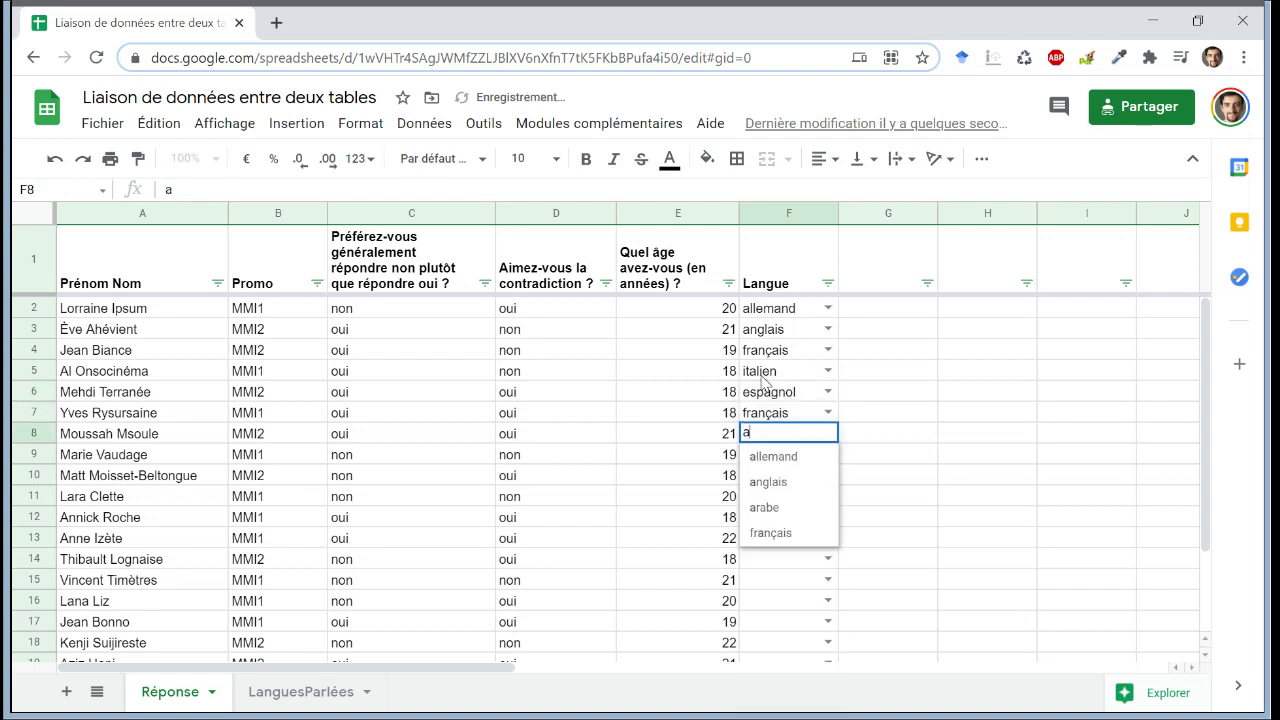
{"action": "key", "text": "Down"}
{"action": "key", "text": "Return"}
{"action": "type", "text": "ar"}
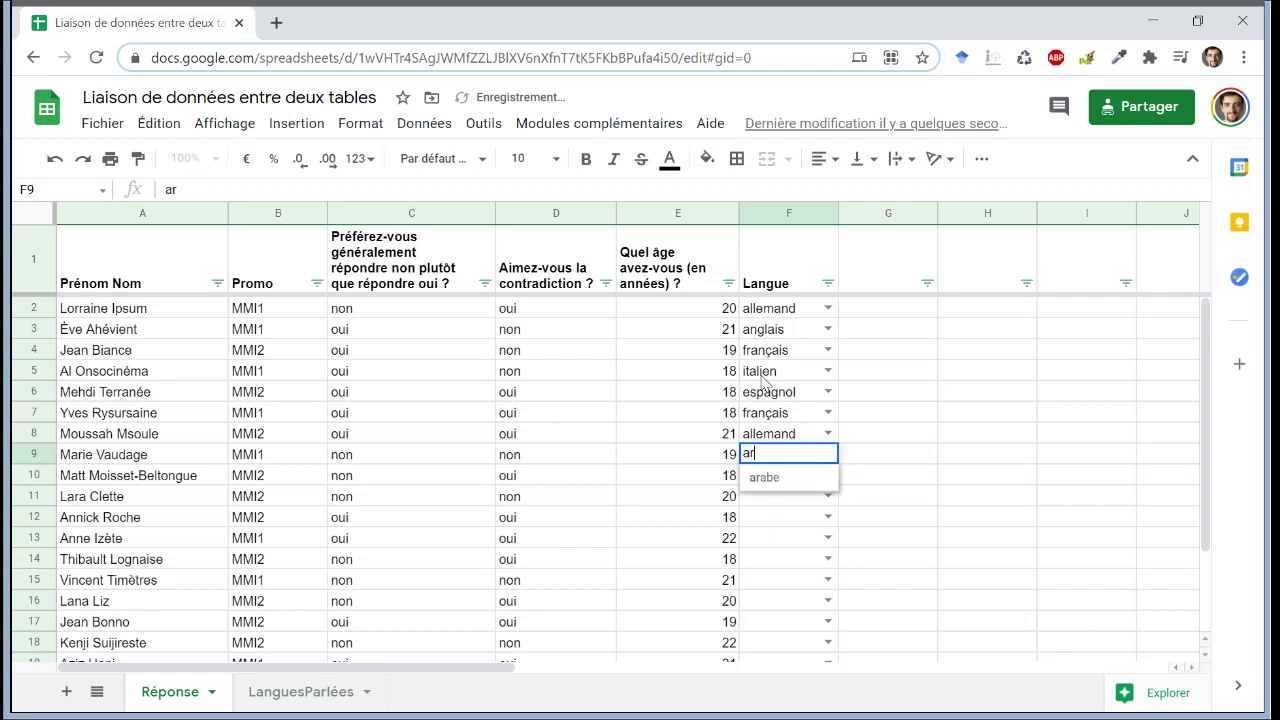
{"action": "key", "text": "Down"}
{"action": "key", "text": "Return"}
Enter japonais in F10, espagnol in F11 and portugais in F12 using the suggested list values.
{"action": "type", "text": "ja"}
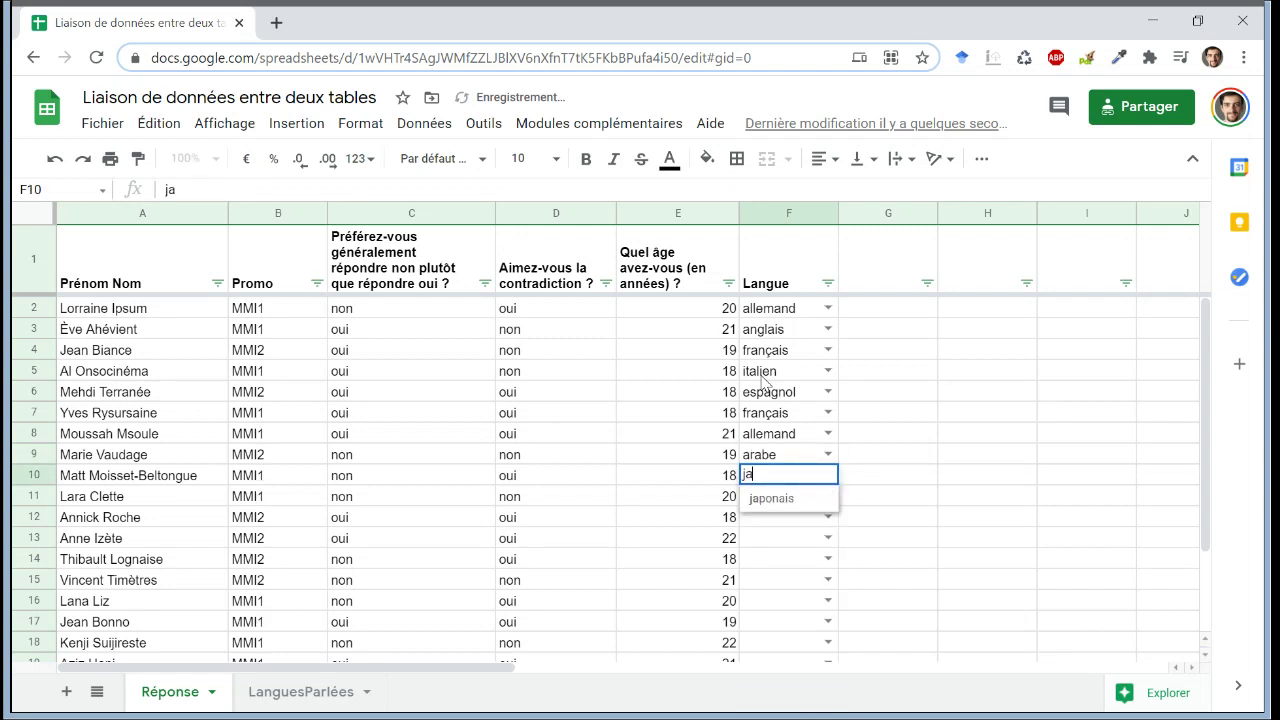
{"action": "key", "text": "Down"}
{"action": "key", "text": "Return"}
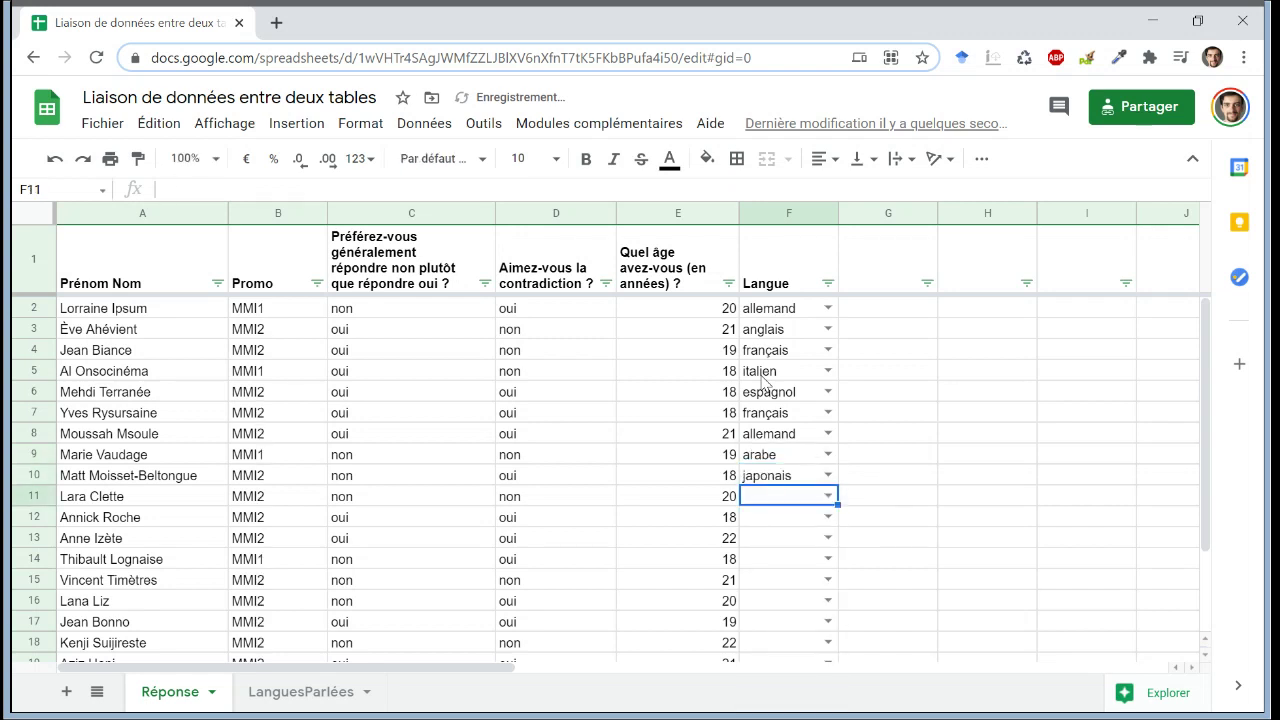
{"action": "type", "text": "es"}
{"action": "key", "text": "Down"}
{"action": "key", "text": "Return"}
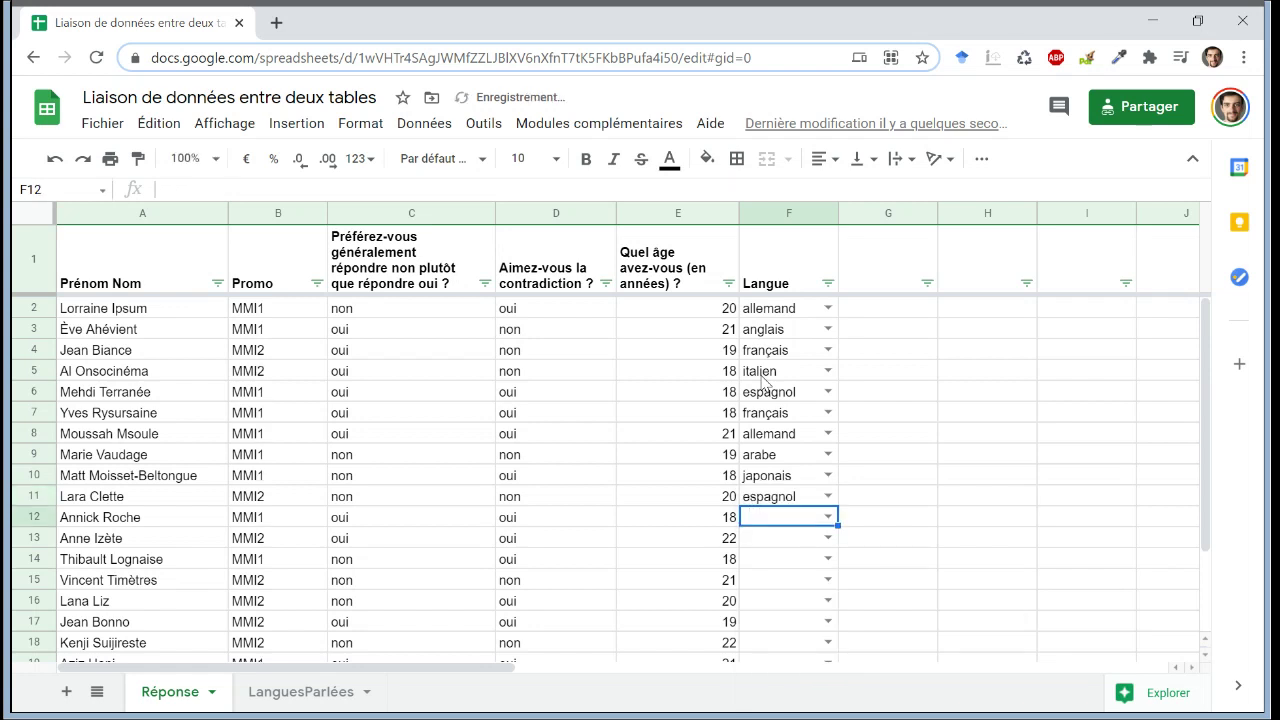
{"action": "type", "text": "p"}
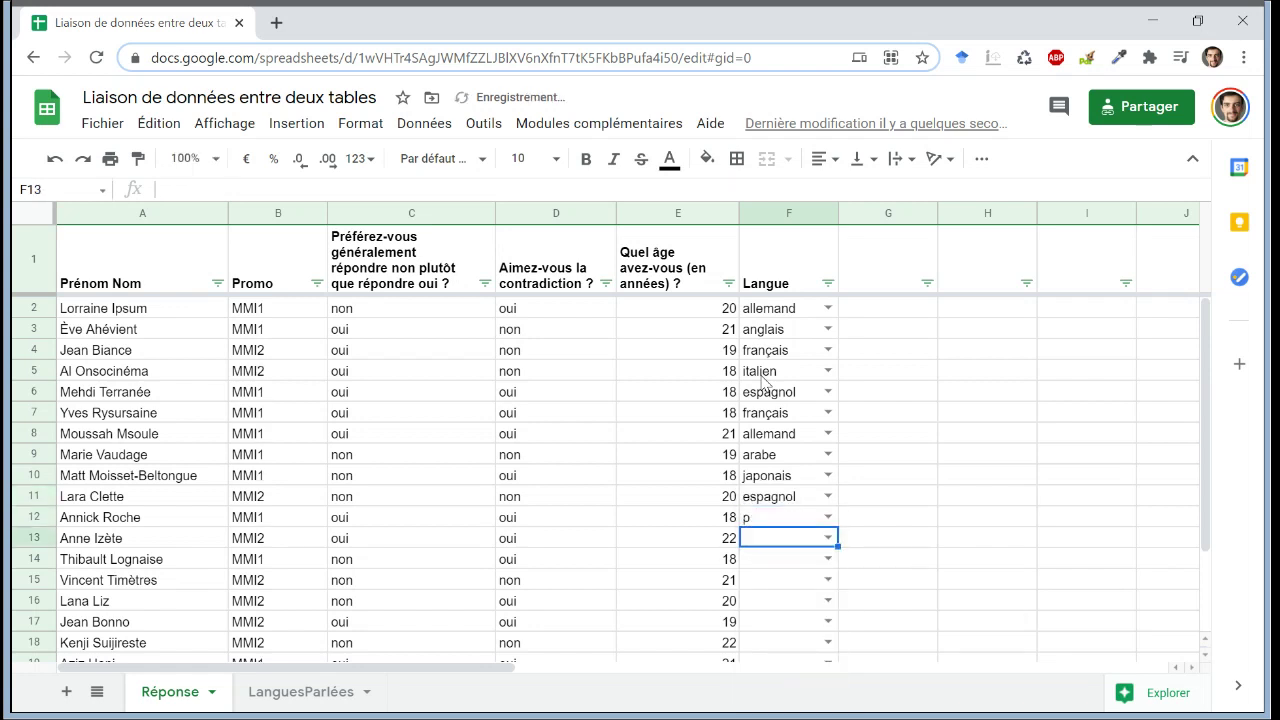
{"action": "type", "text": "o"}
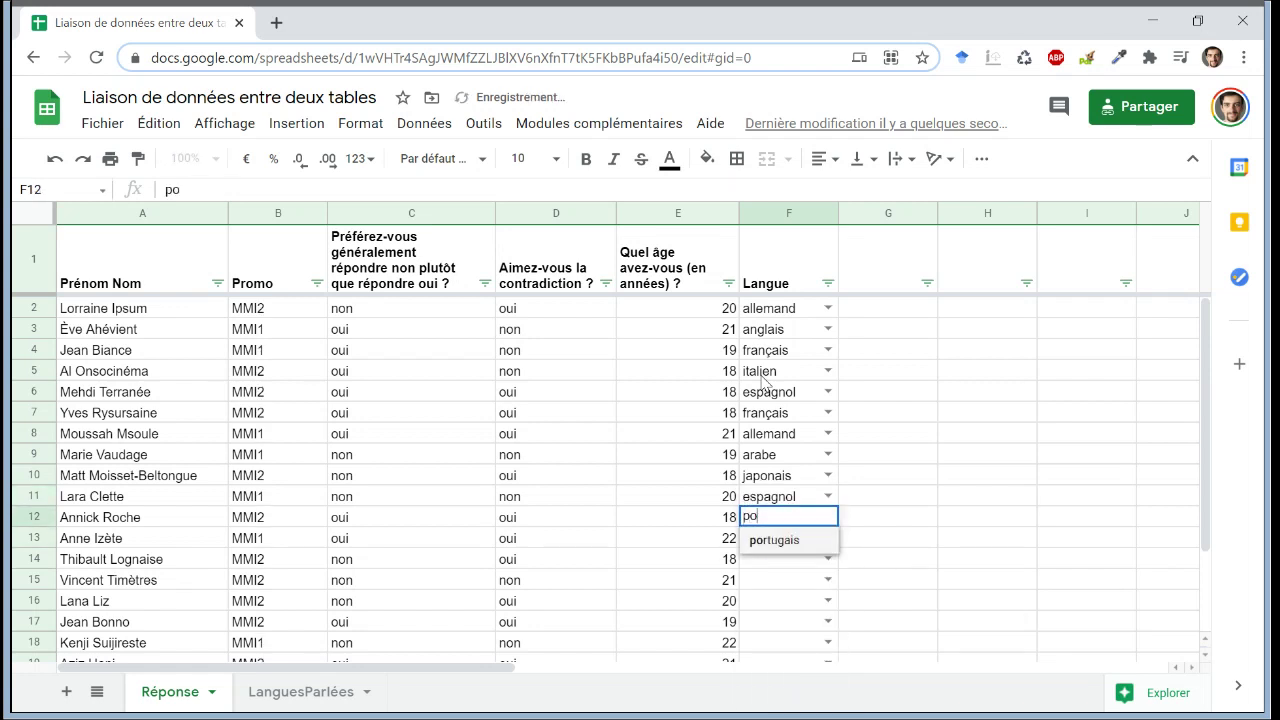
{"action": "key", "text": "Down"}
{"action": "key", "text": "Return"}
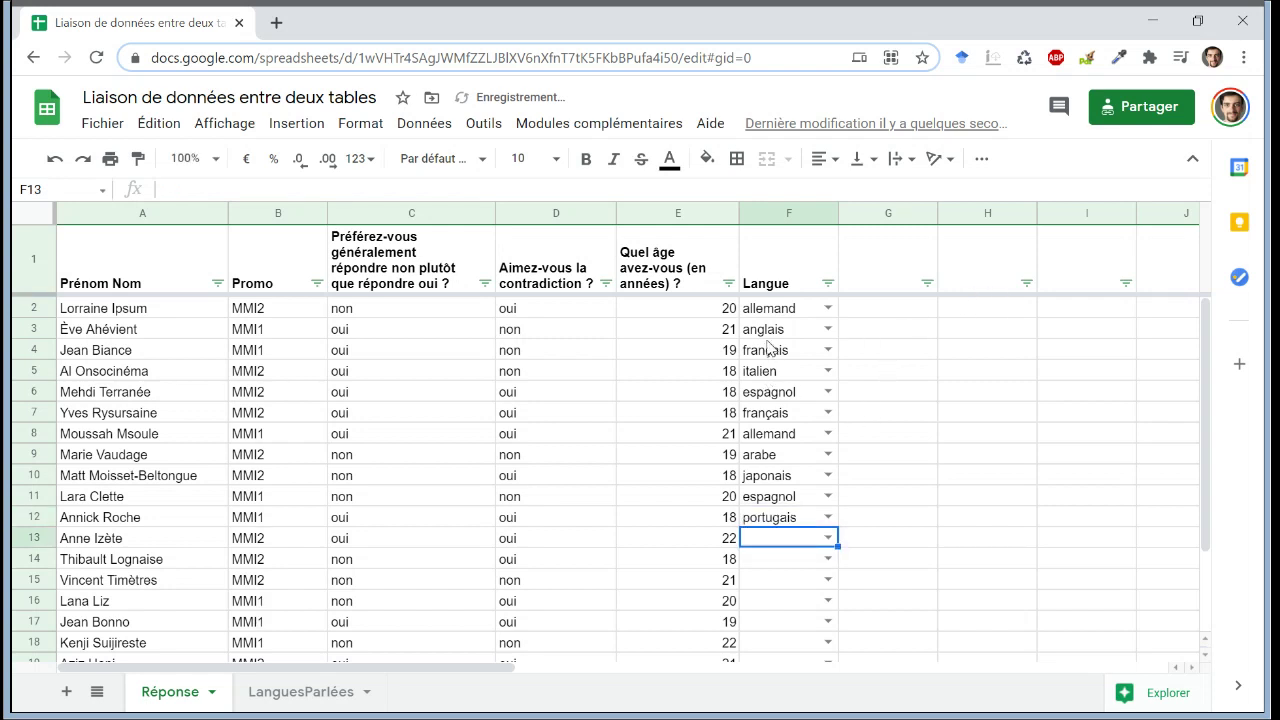
Copy the languages in F2:F12 and paste them into the Langue column starting at F13.
{"action": "left_click_drag", "start_coordinate": [765, 308], "coordinate": [774, 519]}
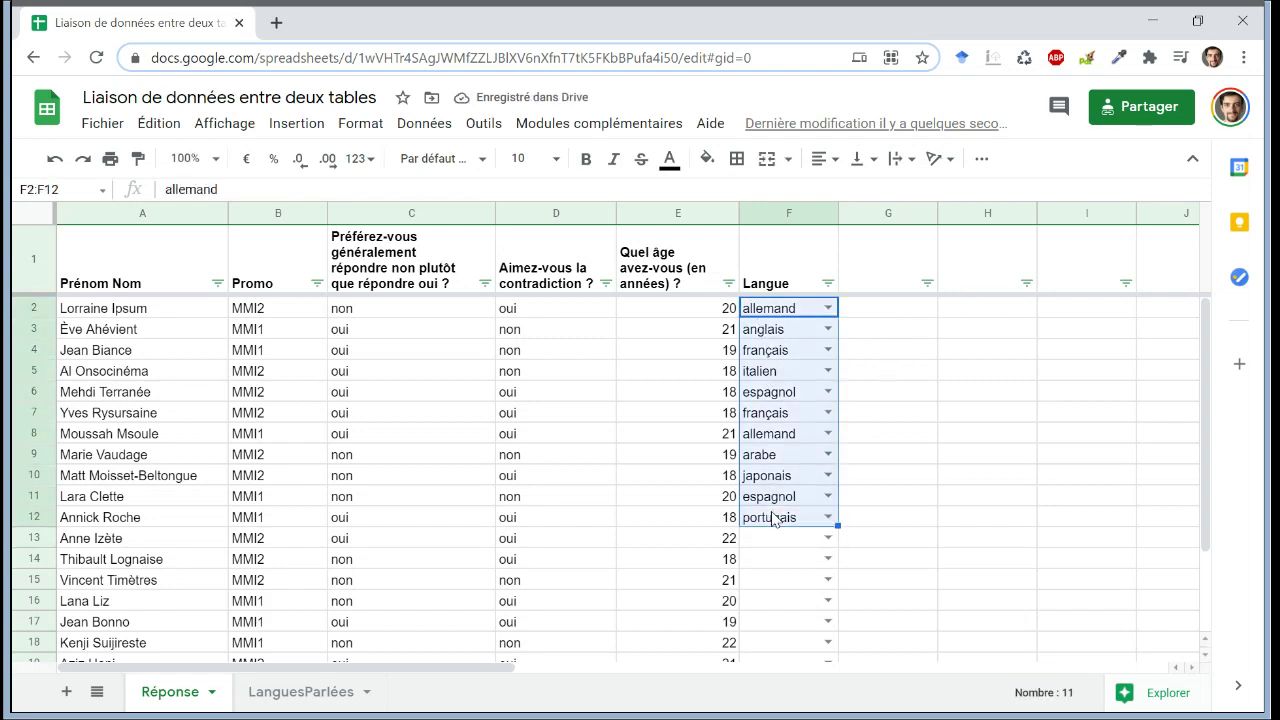
{"action": "key", "text": "ctrl+c"}
{"action": "left_click", "coordinate": [768, 543]}
{"action": "key", "text": "ctrl+v"}
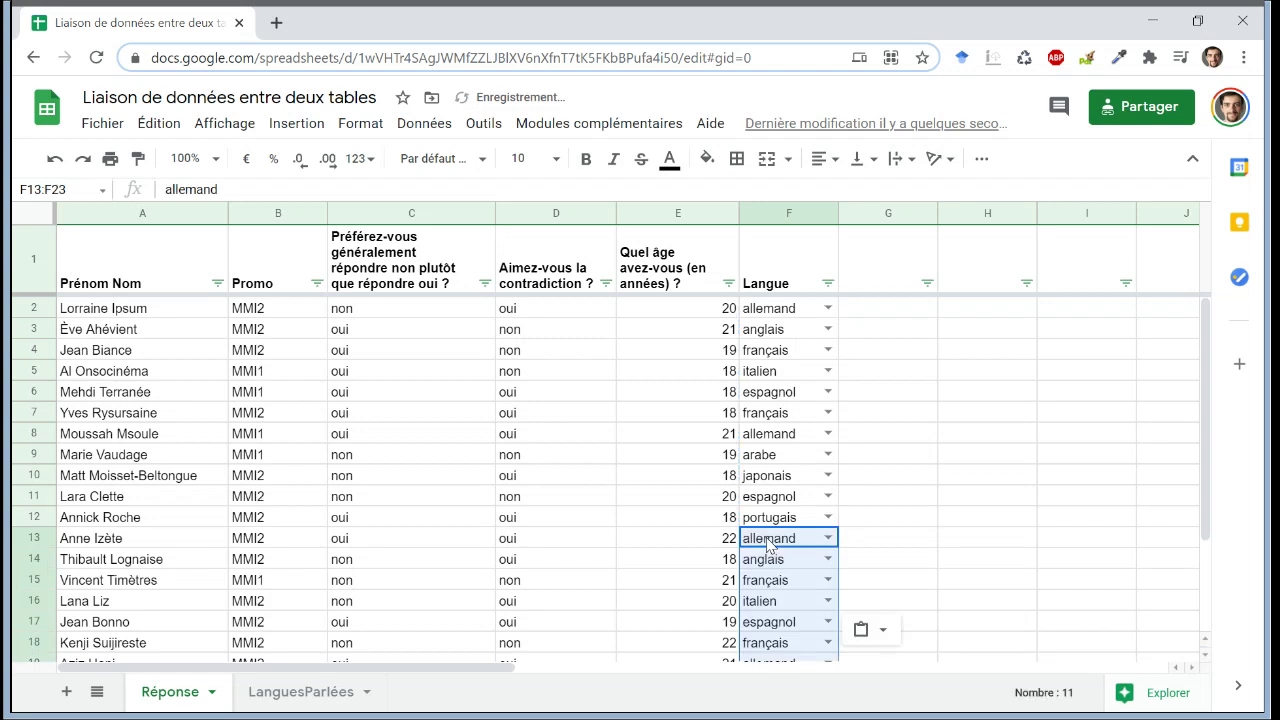
{"action": "scroll", "coordinate": [768, 543], "scroll_direction": "down", "scroll_amount": 3}
{"action": "left_click", "coordinate": [768, 543]}
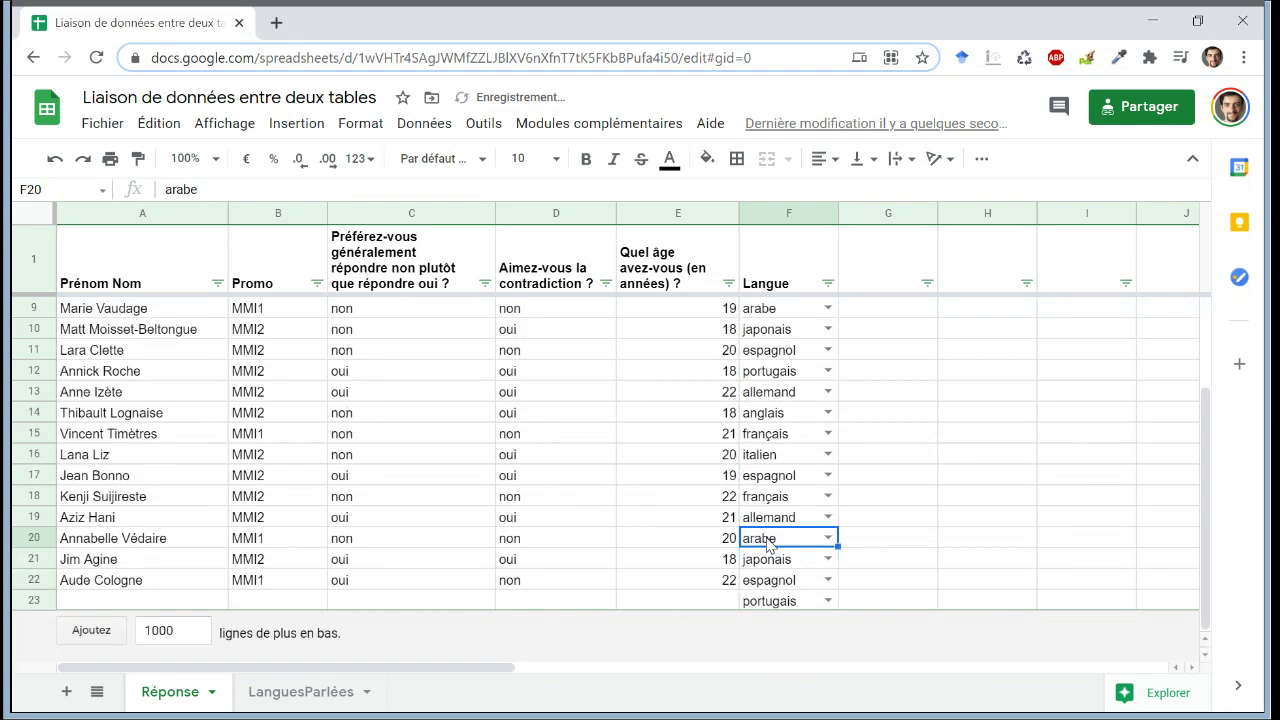
Delete row 23, which holds only a surplus language below the last respondent.
{"action": "left_click", "coordinate": [100, 603]}
{"action": "left_click", "coordinate": [40, 606]}
{"action": "right_click", "coordinate": [40, 606]}
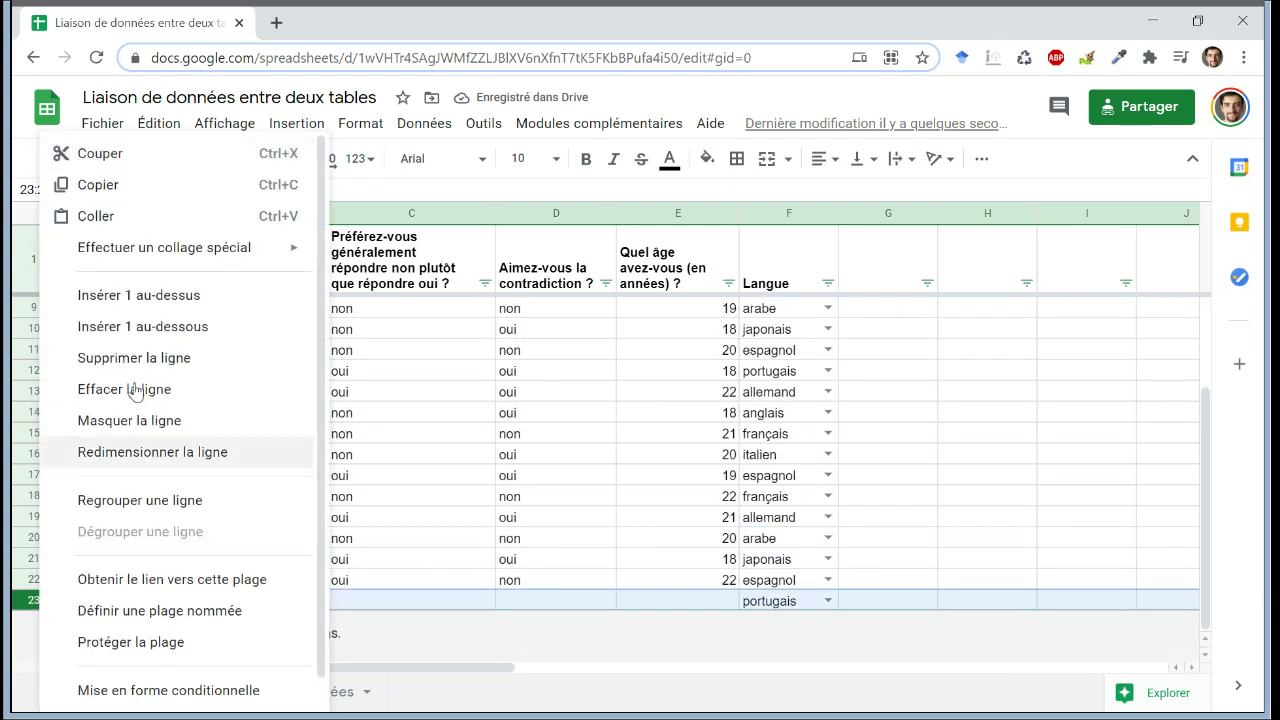
{"action": "left_click", "coordinate": [123, 363]}
{"action": "left_click", "coordinate": [778, 462]}
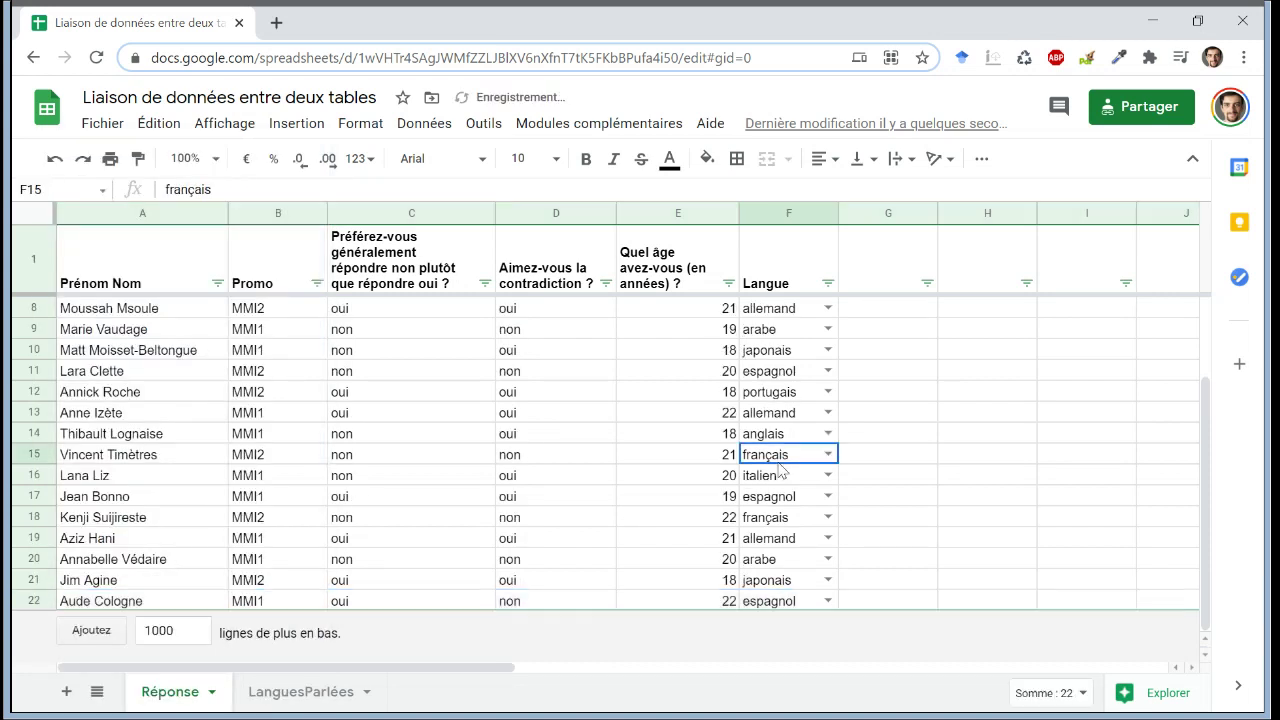
{"action": "scroll", "coordinate": [778, 462], "scroll_direction": "up", "scroll_amount": 2}
{"action": "left_click", "coordinate": [778, 462]}
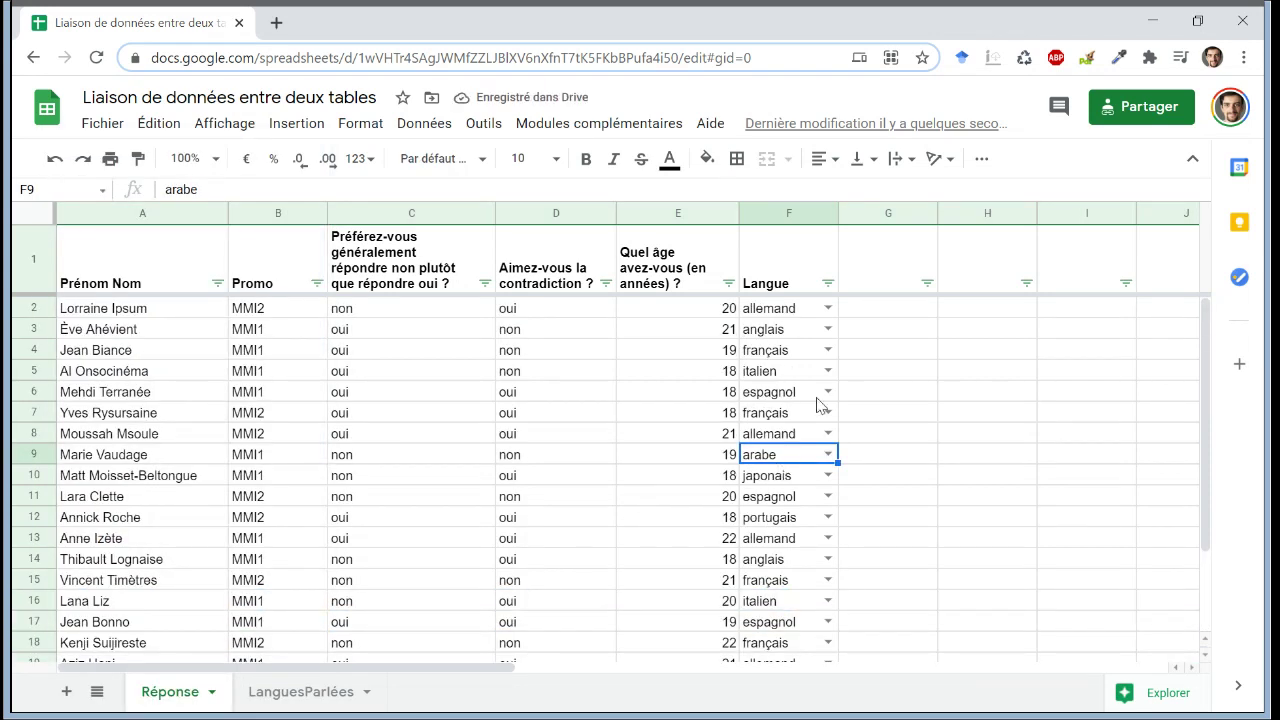
{"action": "left_click", "coordinate": [795, 333]}
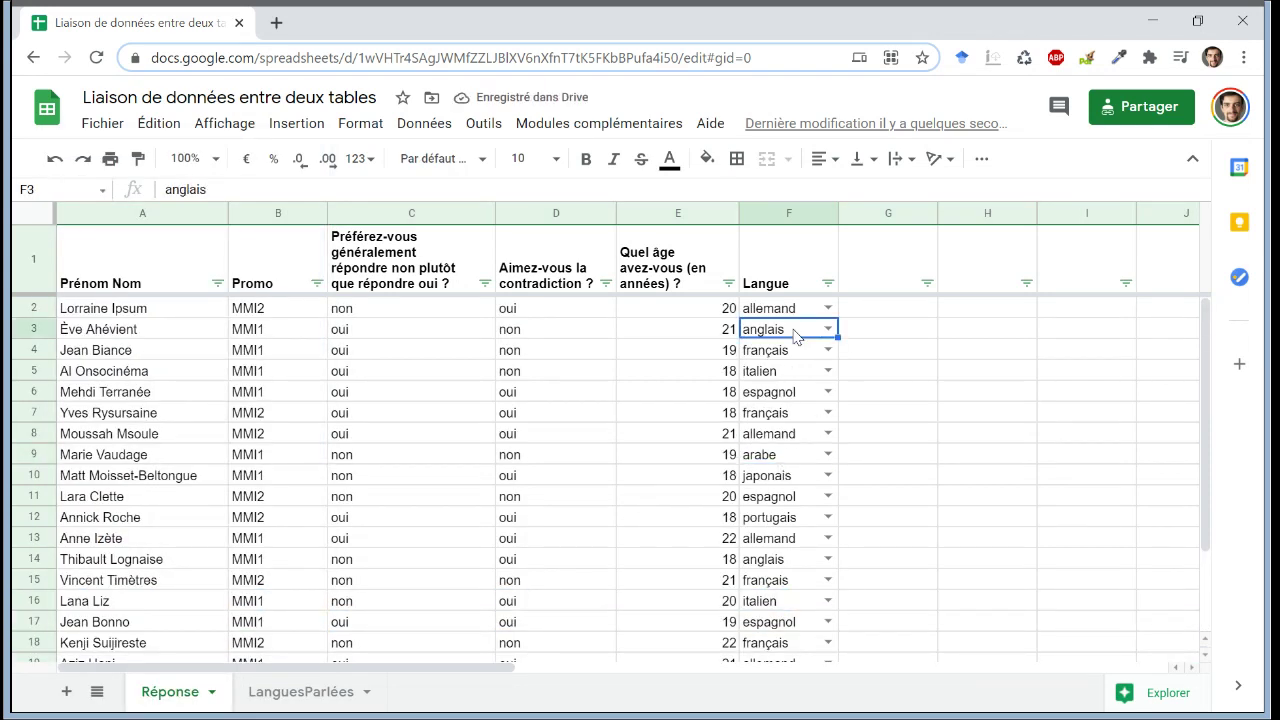
On the LanguesParlées sheet, insert a column before Langues and give it the header Identifiant.
{"action": "left_click", "coordinate": [262, 692]}
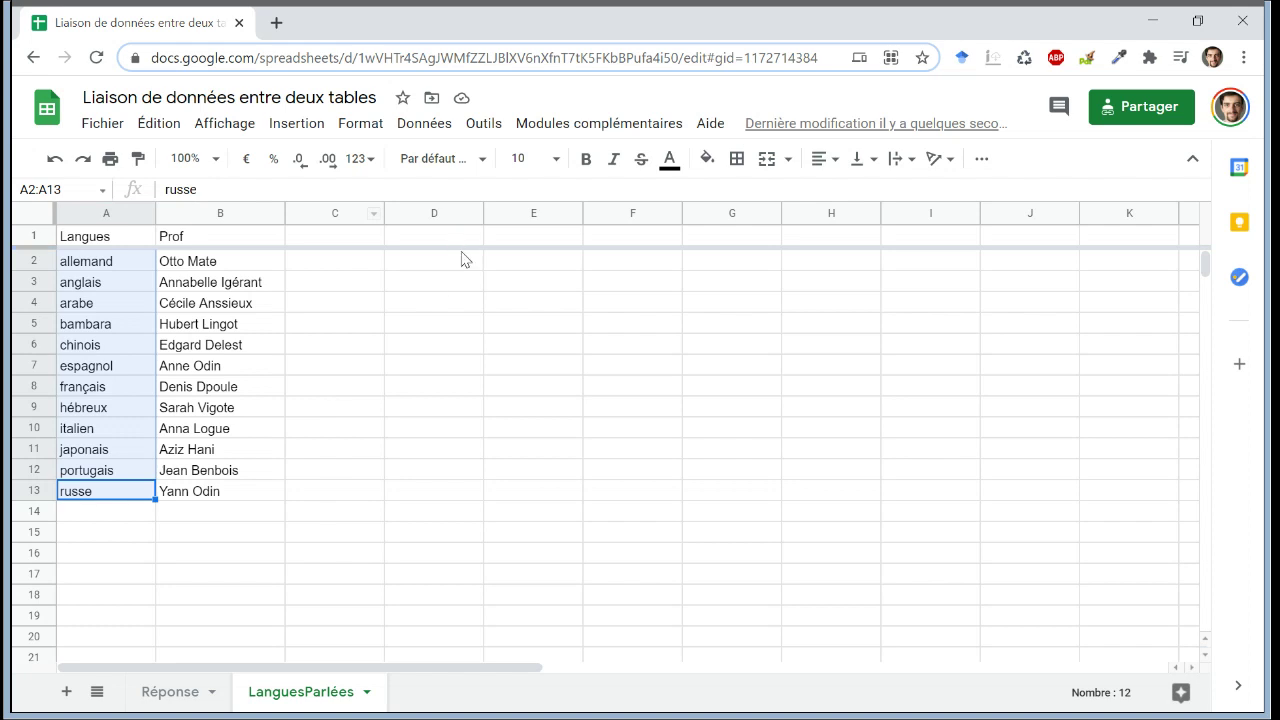
{"action": "left_click", "coordinate": [603, 411]}
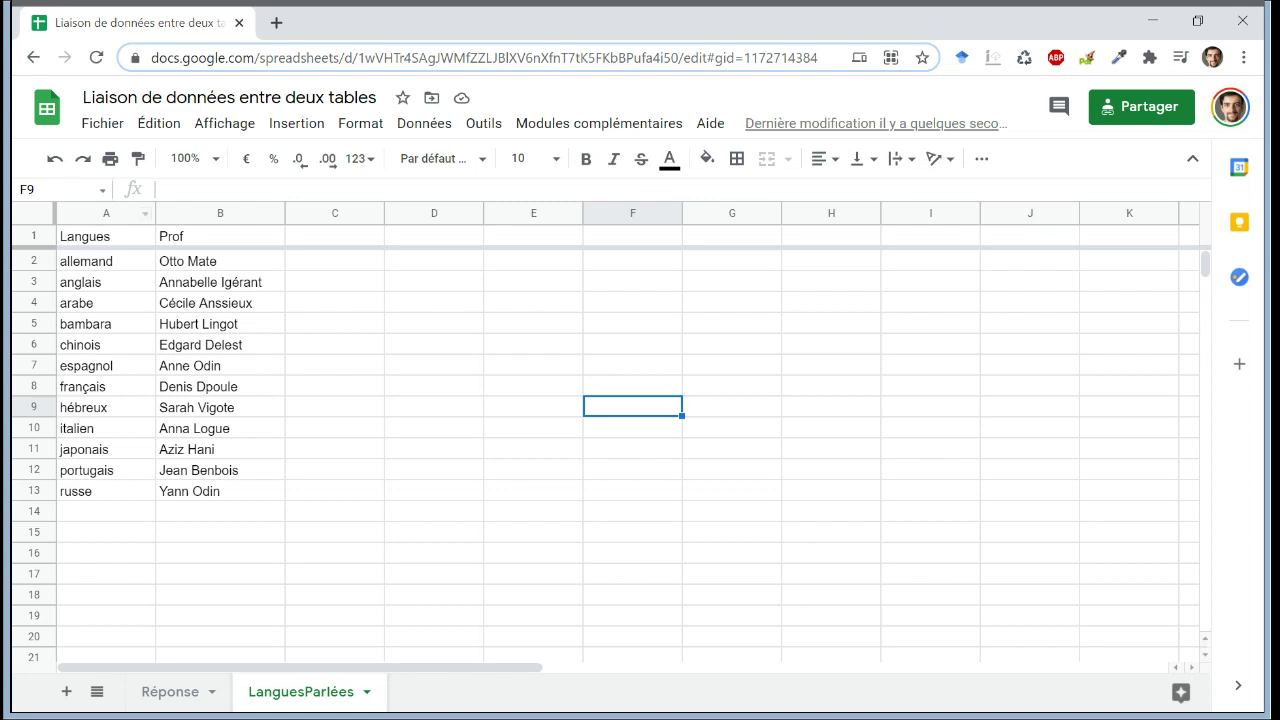
{"action": "left_click", "coordinate": [106, 213]}
{"action": "right_click", "coordinate": [106, 213]}
{"action": "left_click", "coordinate": [337, 303]}
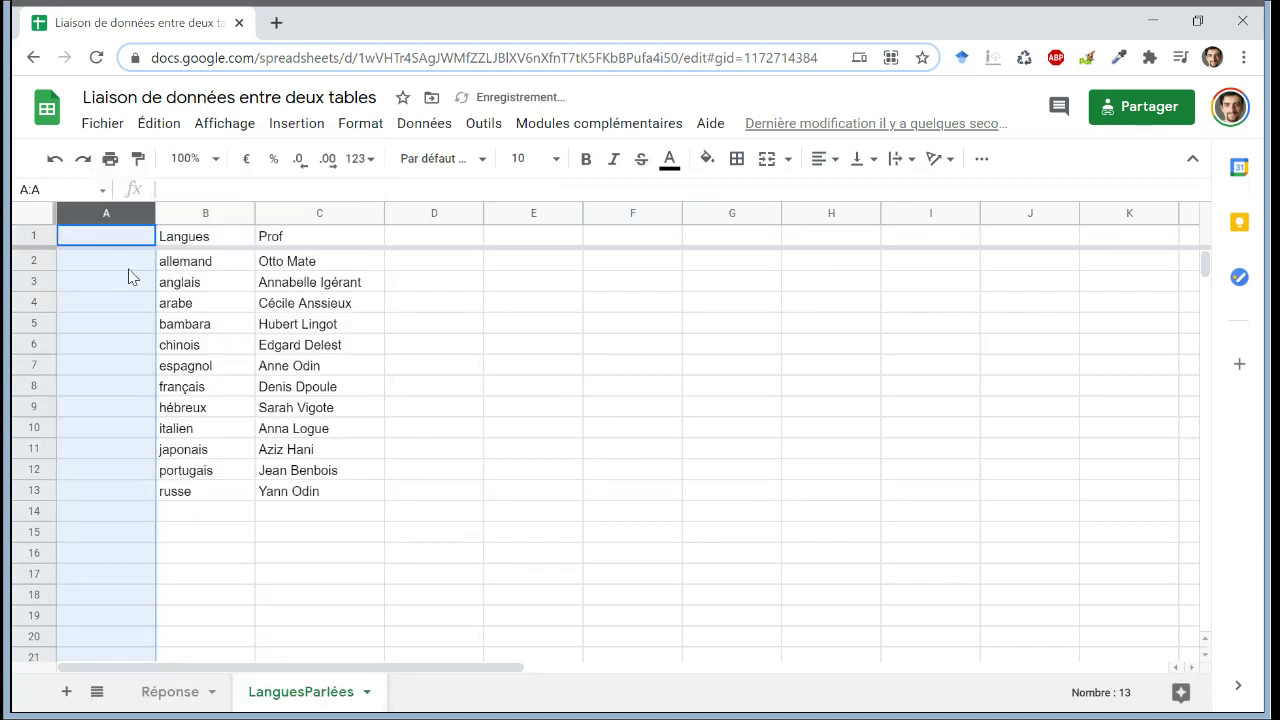
{"action": "left_click", "coordinate": [104, 241]}
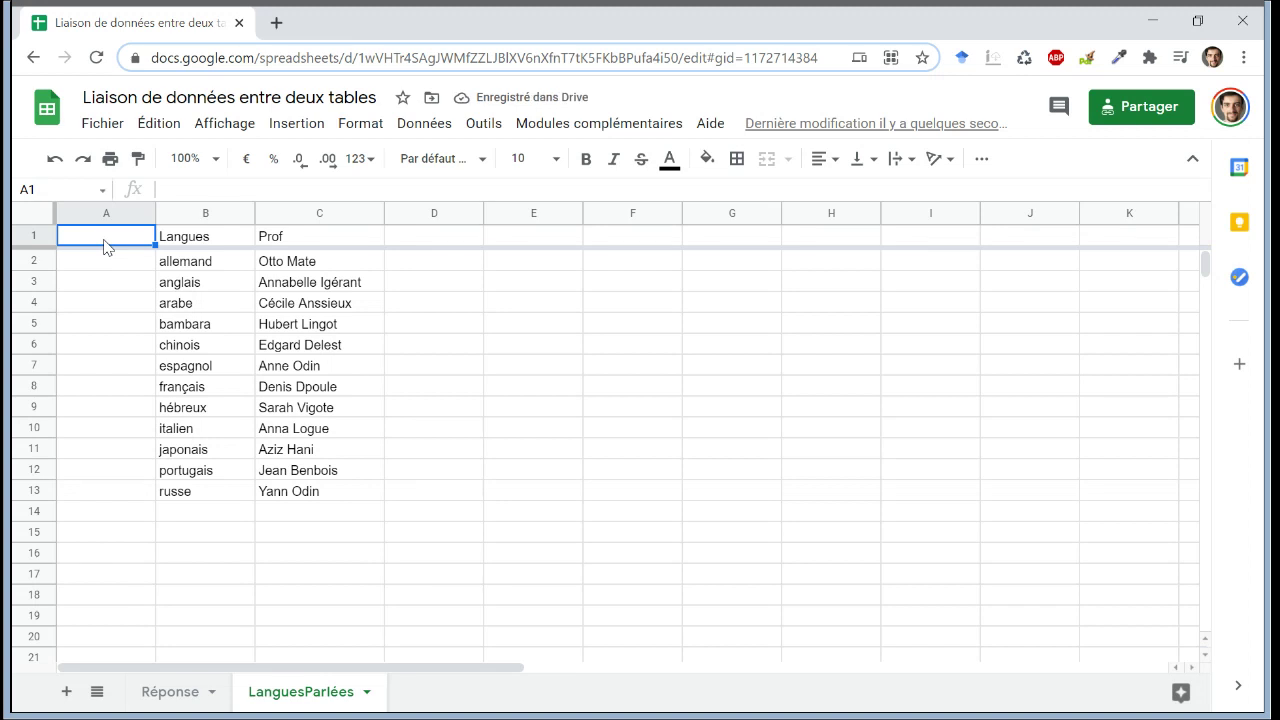
{"action": "type", "text": "Iden"}
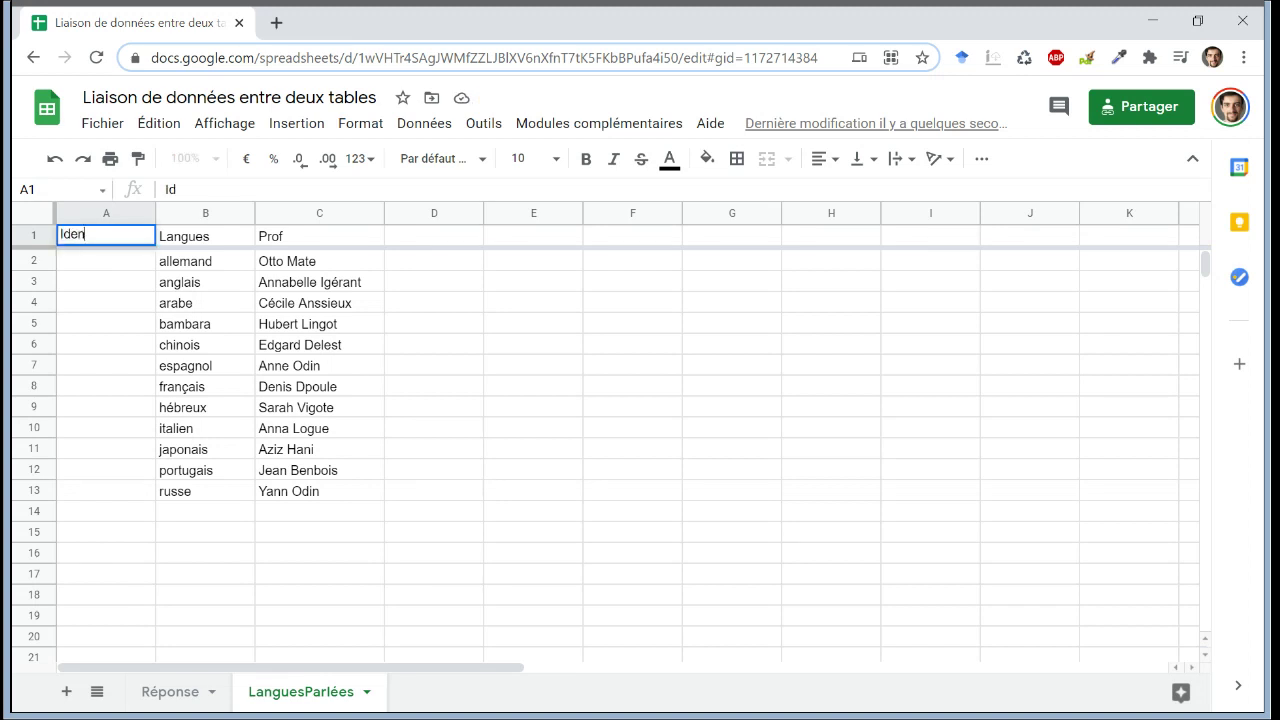
{"action": "type", "text": "tifiant"}
{"action": "key", "text": "Return"}
Number the languages from 1 to 12 in A2:A13 by extending a series started with 1 and 2.
{"action": "type", "text": "1"}
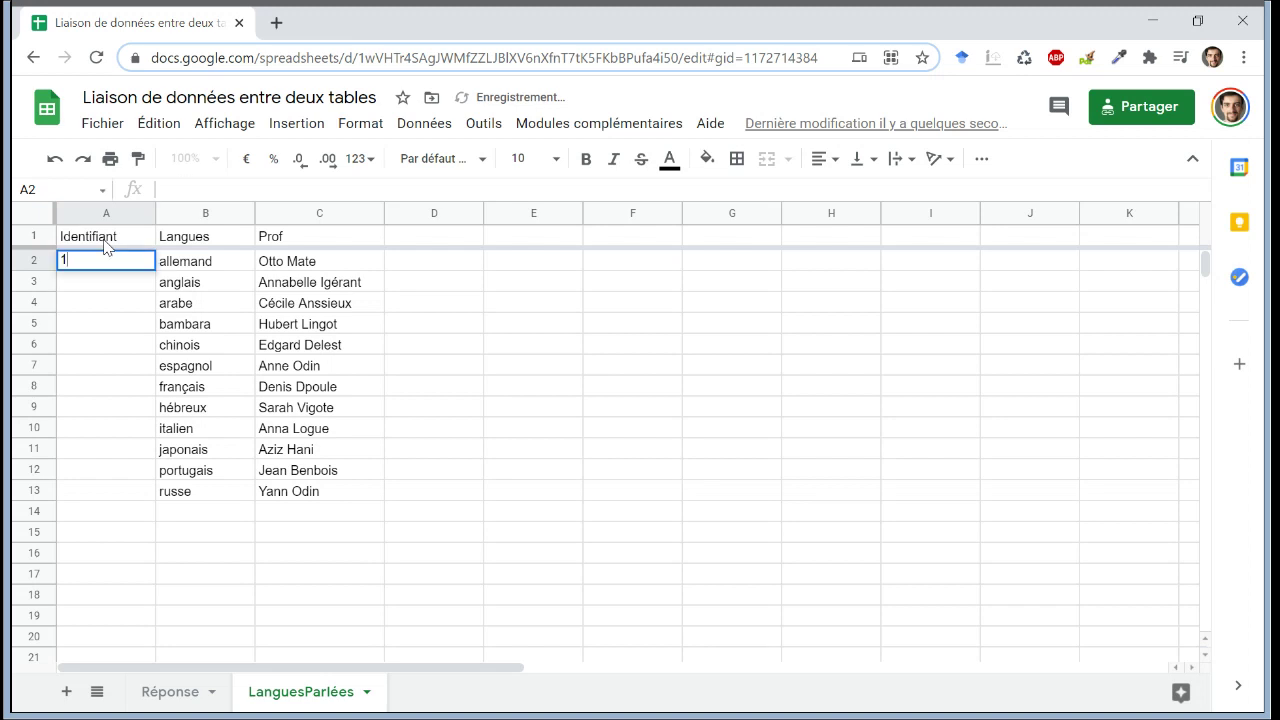
{"action": "key", "text": "Return"}
{"action": "type", "text": "2"}
{"action": "key", "text": "Return"}
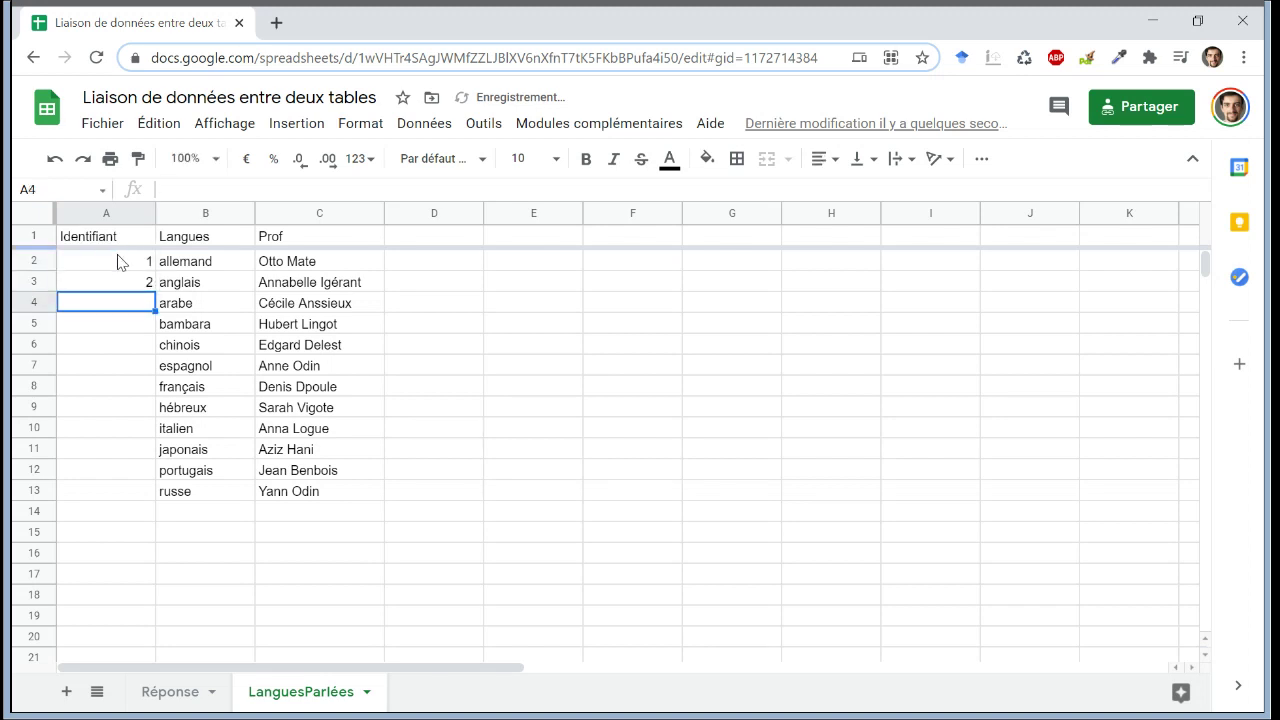
{"action": "left_click_drag", "start_coordinate": [119, 263], "coordinate": [123, 286]}
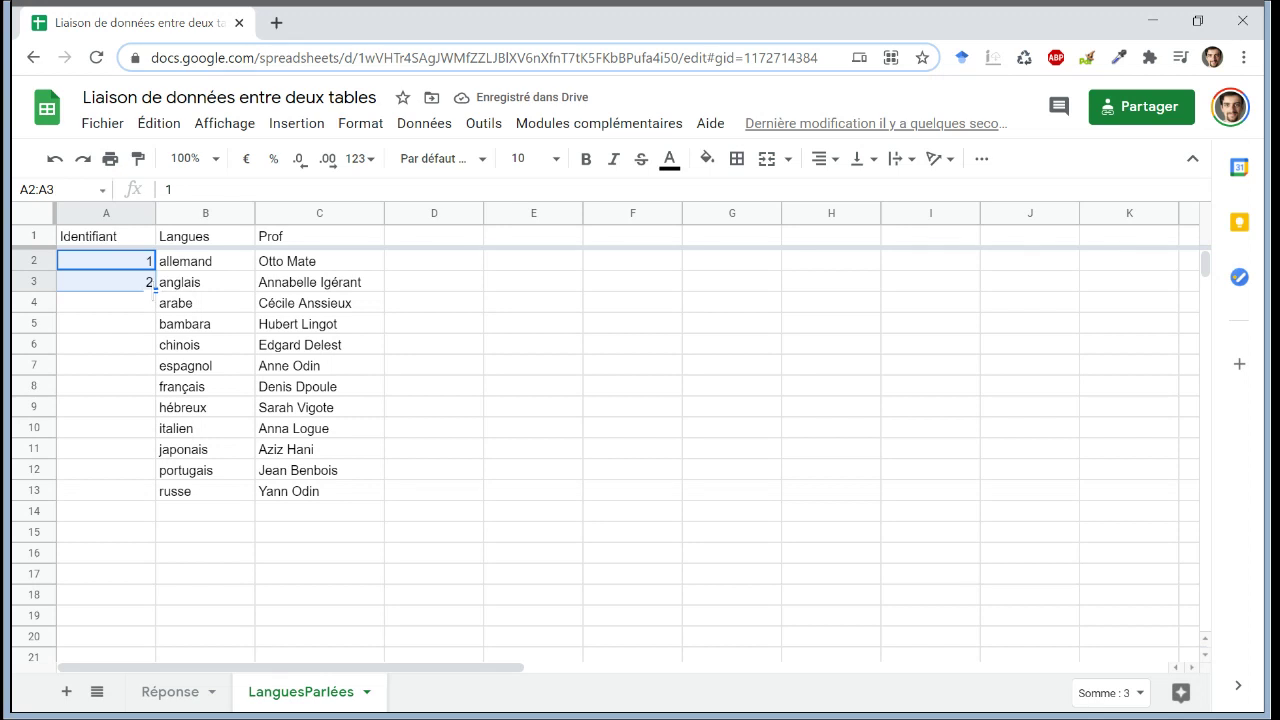
{"action": "left_click_drag", "start_coordinate": [152, 296], "coordinate": [150, 496]}
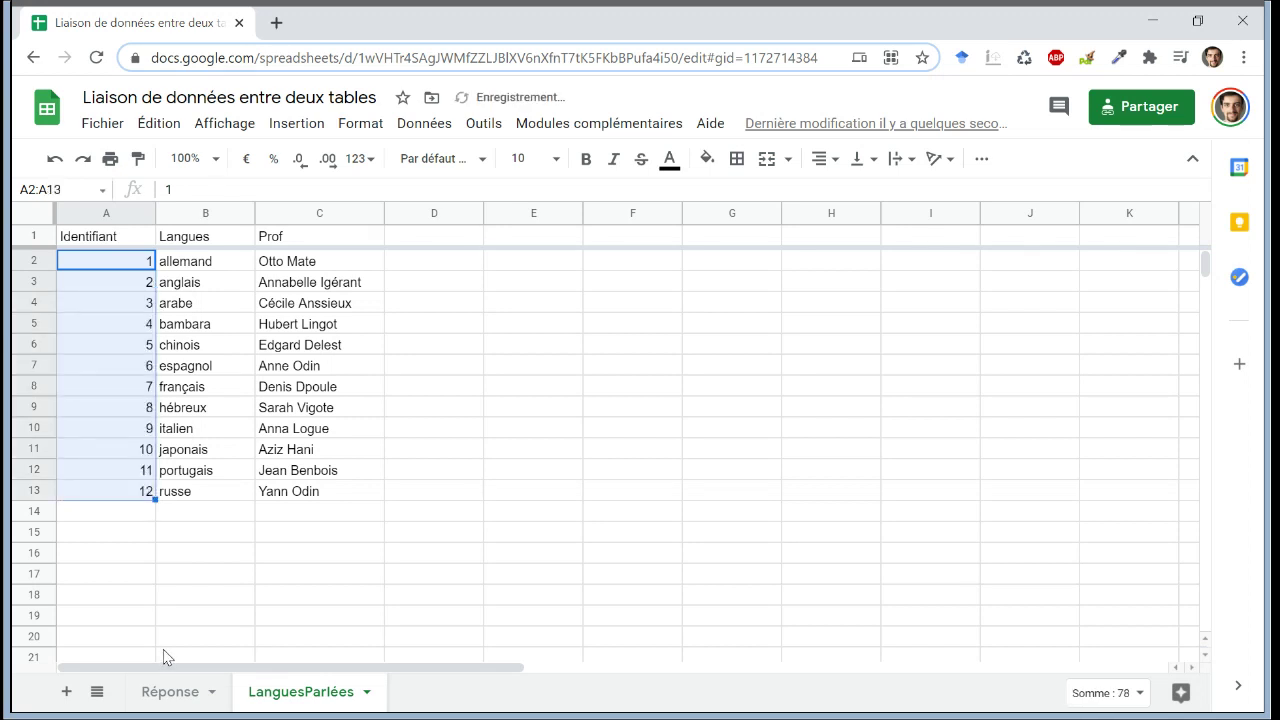
On the Réponse sheet, insert a column before Prénom Nom and give it the header Identifiant.
{"action": "left_click", "coordinate": [165, 700]}
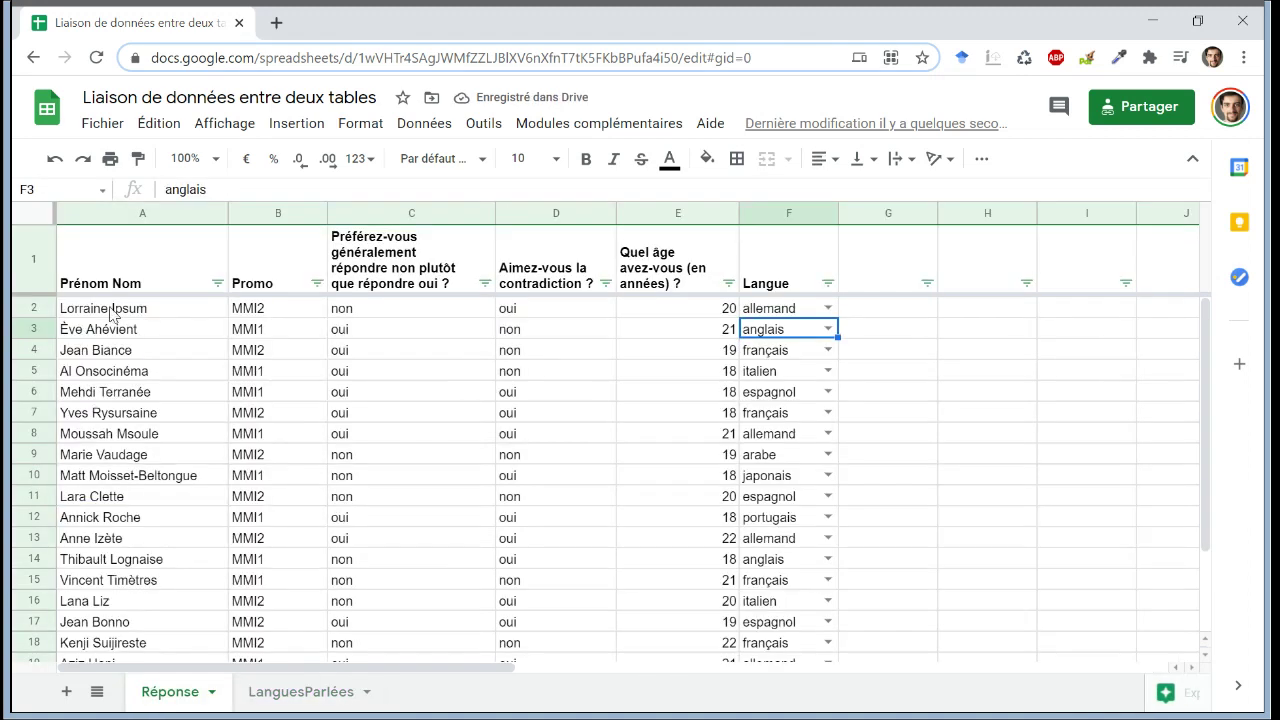
{"action": "left_click", "coordinate": [110, 218]}
{"action": "right_click", "coordinate": [110, 218]}
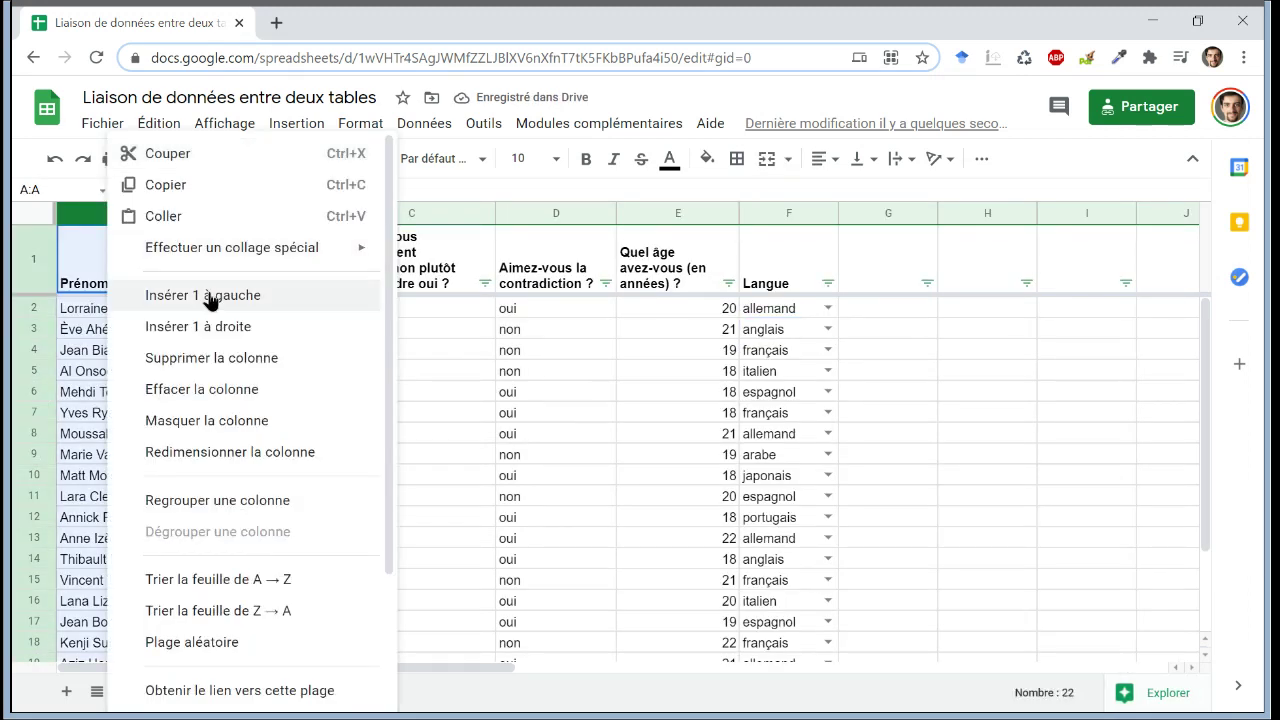
{"action": "left_click", "coordinate": [190, 290]}
{"action": "left_click", "coordinate": [149, 263]}
{"action": "type", "text": "Identifiant"}
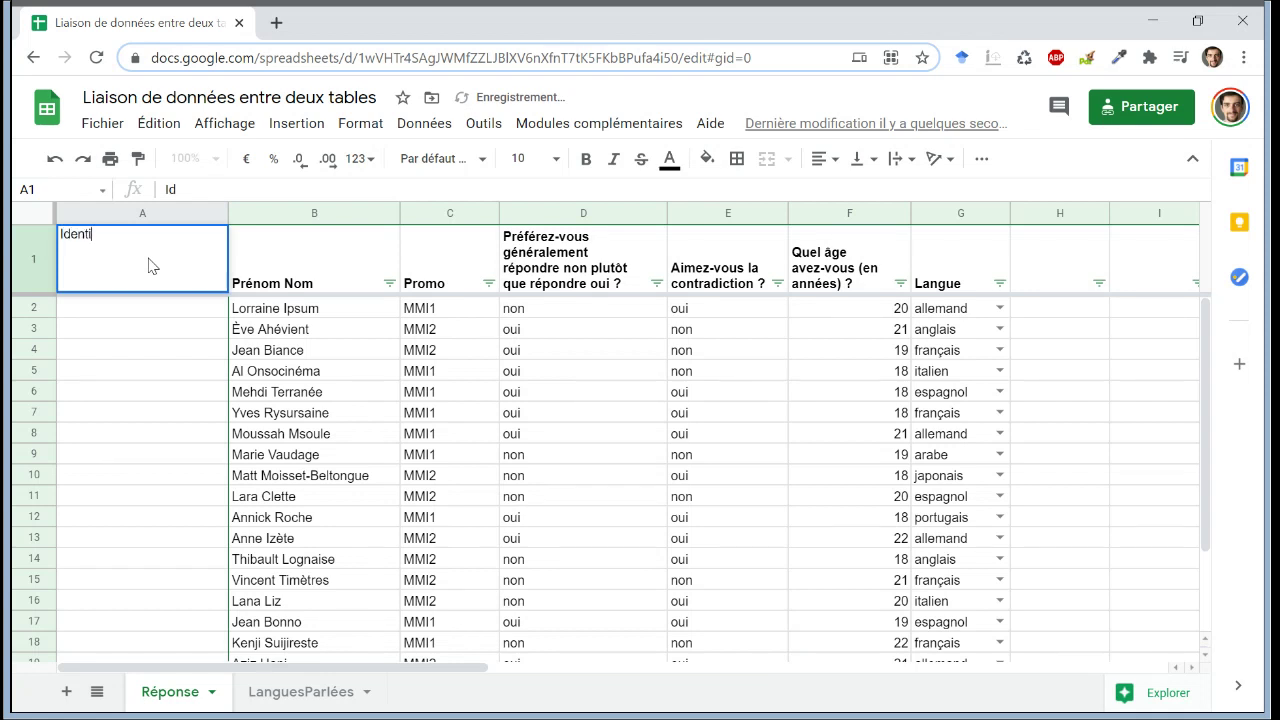
{"action": "key", "text": "Return"}
Number the respondents from 1 to 21 in A2:A22 and narrow the Identifiant column.
{"action": "type", "text": "1"}
{"action": "key", "text": "Return"}
{"action": "type", "text": "2"}
{"action": "key", "text": "Return"}
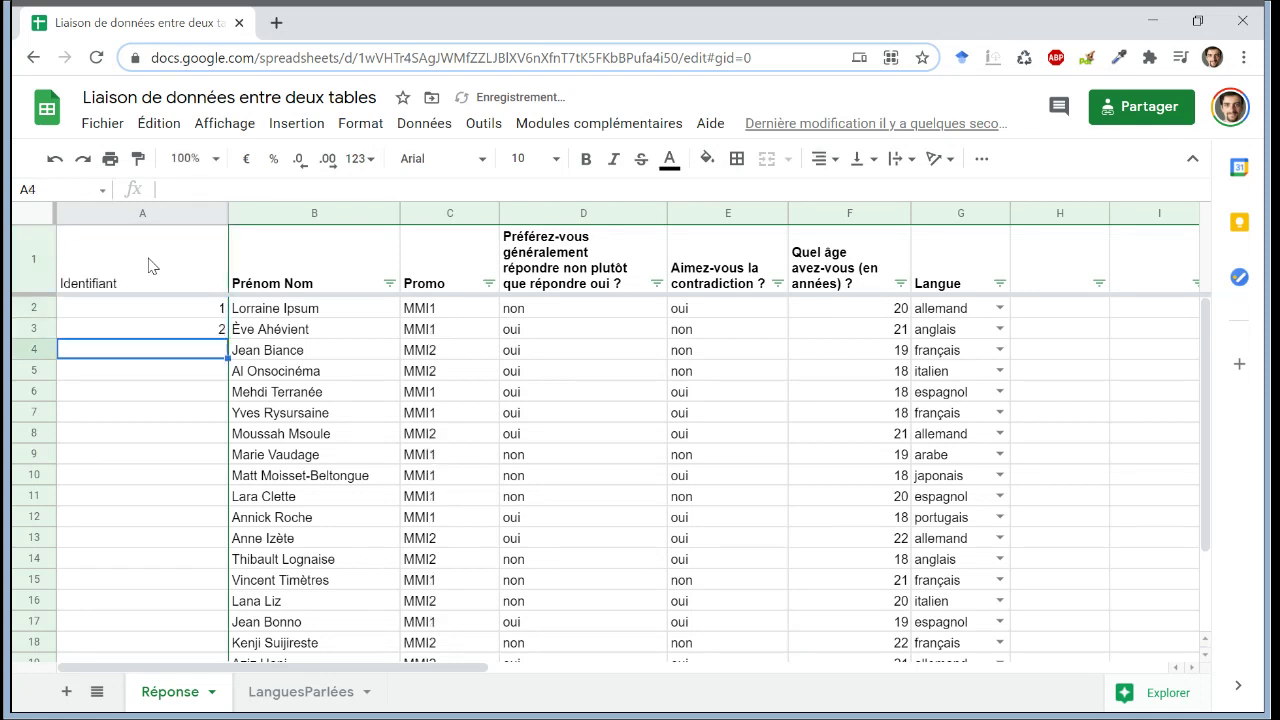
{"action": "left_click_drag", "start_coordinate": [195, 310], "coordinate": [209, 694]}
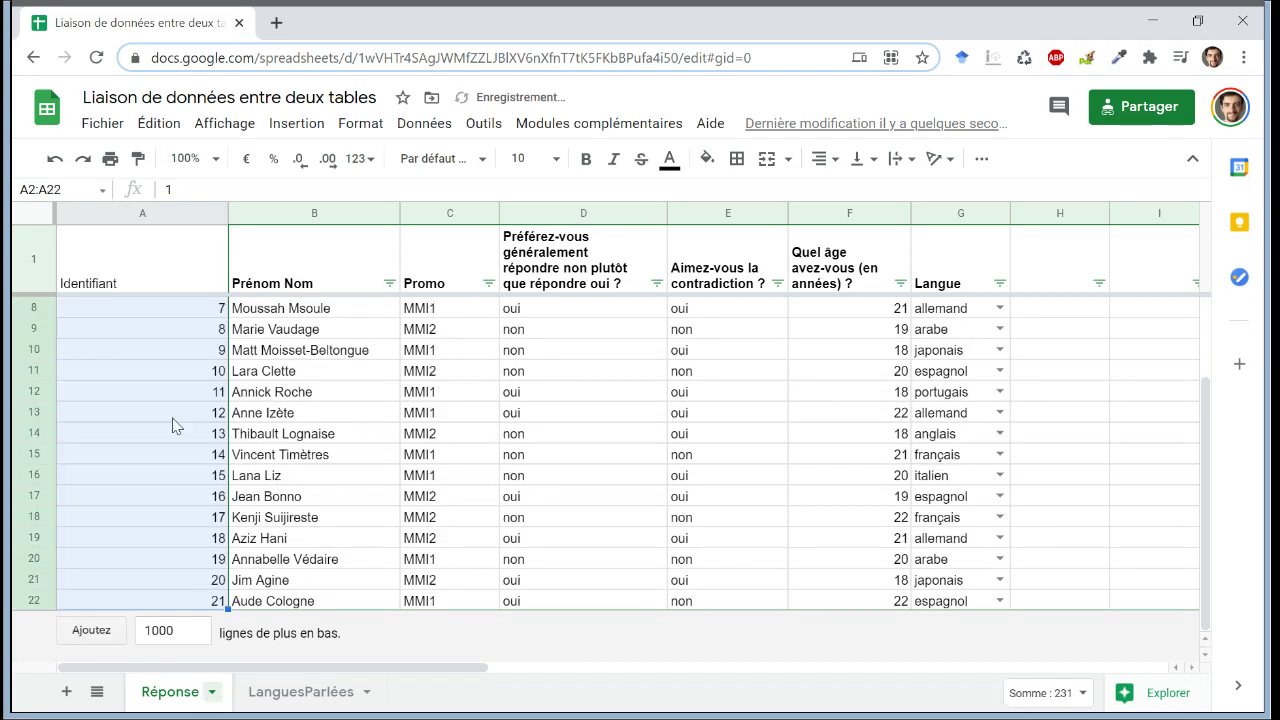
{"action": "left_click", "coordinate": [178, 261]}
{"action": "left_click_drag", "start_coordinate": [228, 214], "coordinate": [134, 214]}
Add the header id_langue in H1, beside the Langue column.
{"action": "left_click", "coordinate": [846, 262]}
{"action": "key", "text": "Right"}
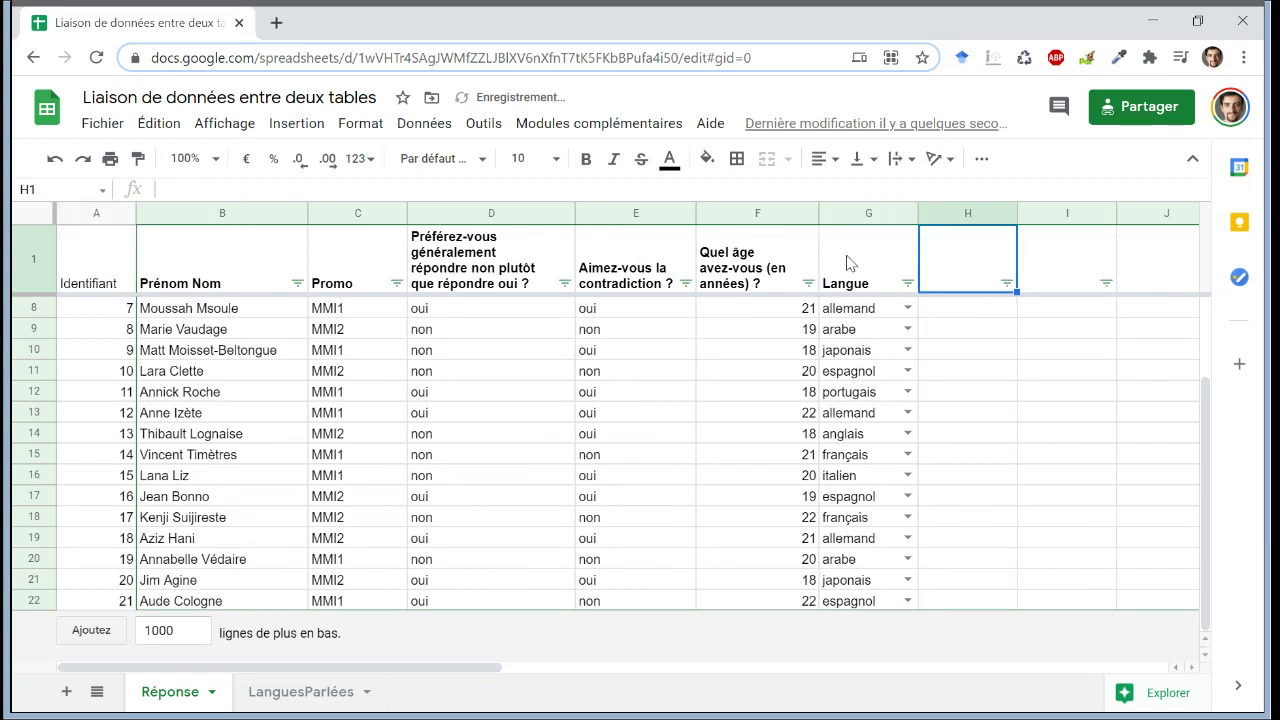
{"action": "key", "text": "Down"}
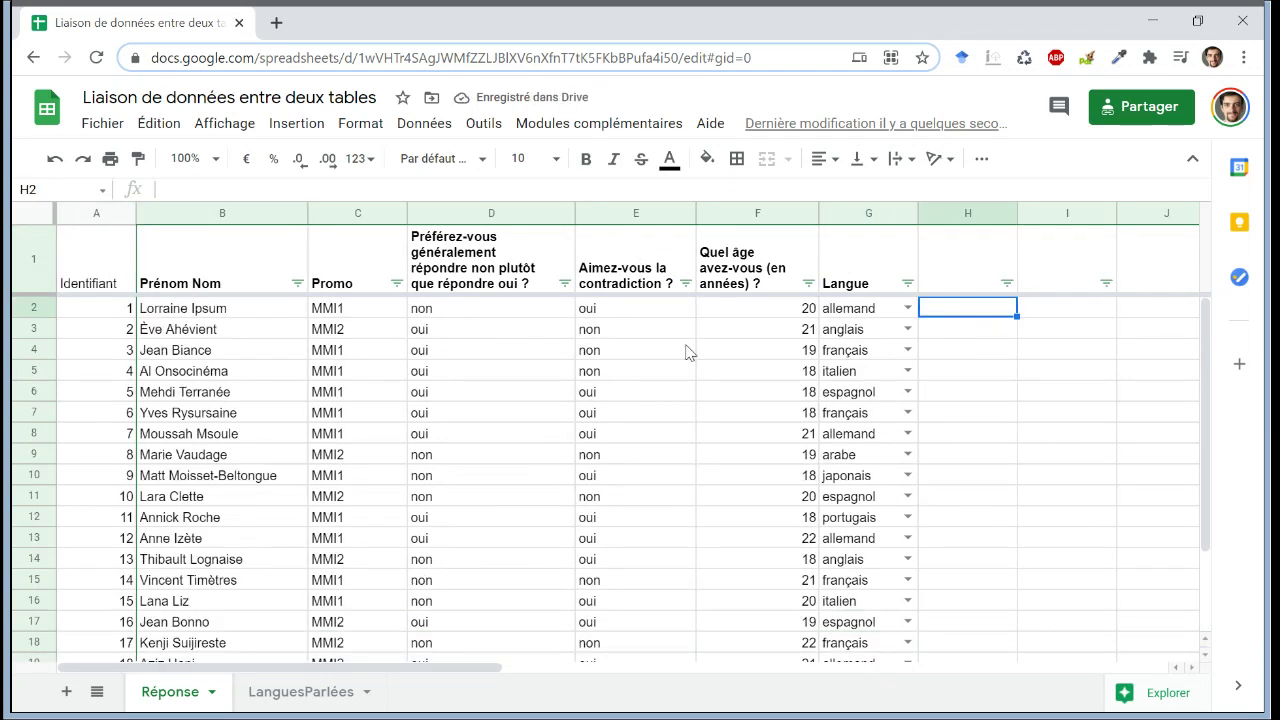
{"action": "left_click", "coordinate": [951, 288]}
{"action": "type", "text": "id"}
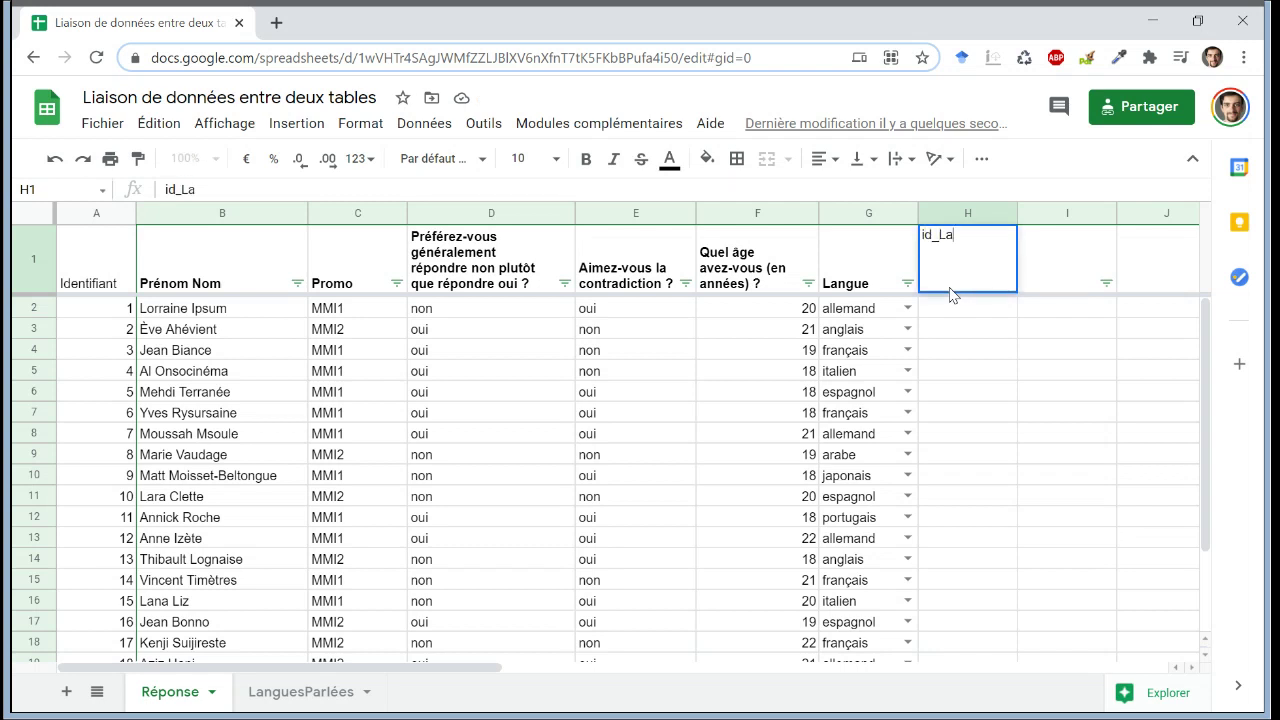
{"action": "type", "text": "_langue"}
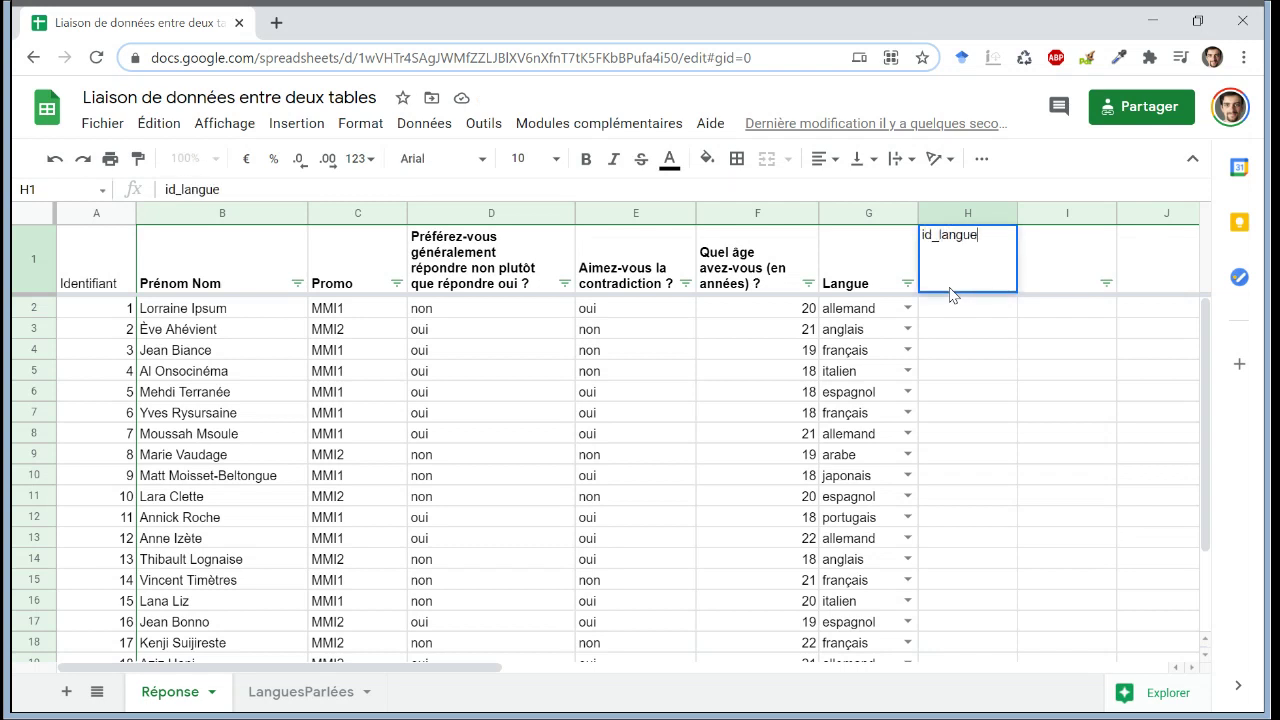
{"action": "key", "text": "Return"}
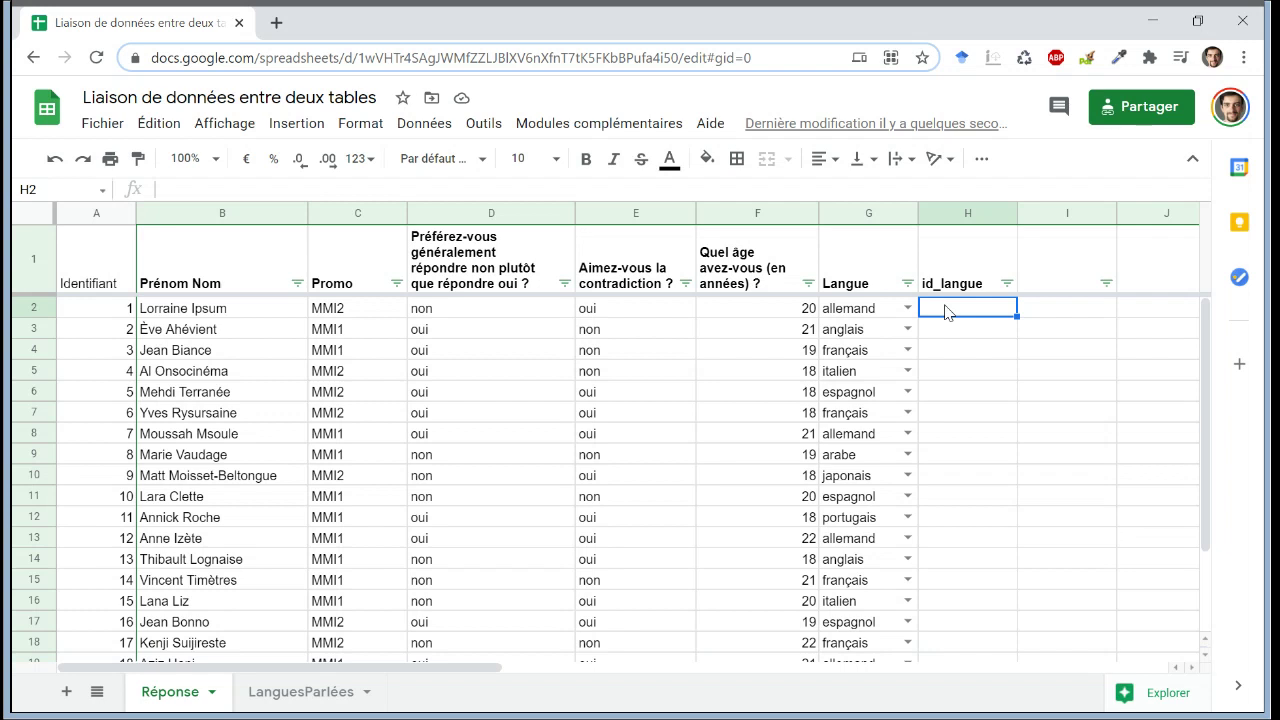
Start a RECHERCHEV formula in H2 of the Réponse sheet with the language in G2 as the search key.
{"action": "type", "text": "="}
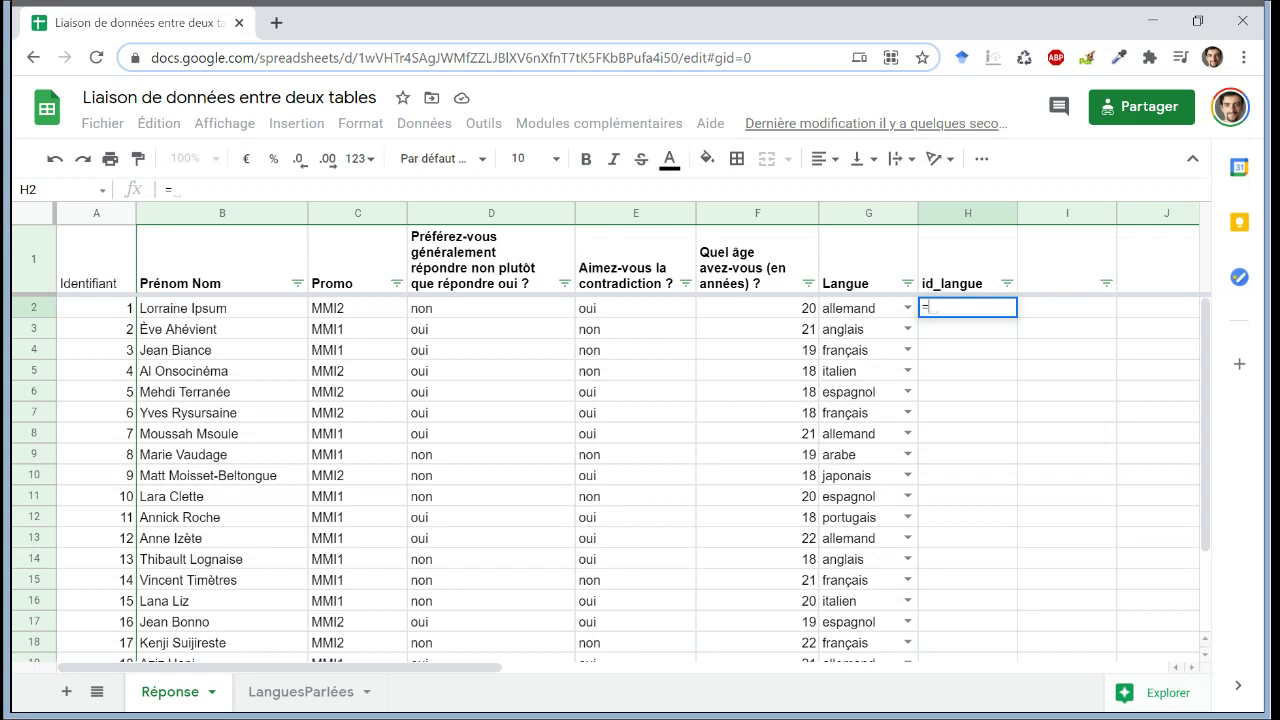
{"action": "type", "text": "RECHERCH"}
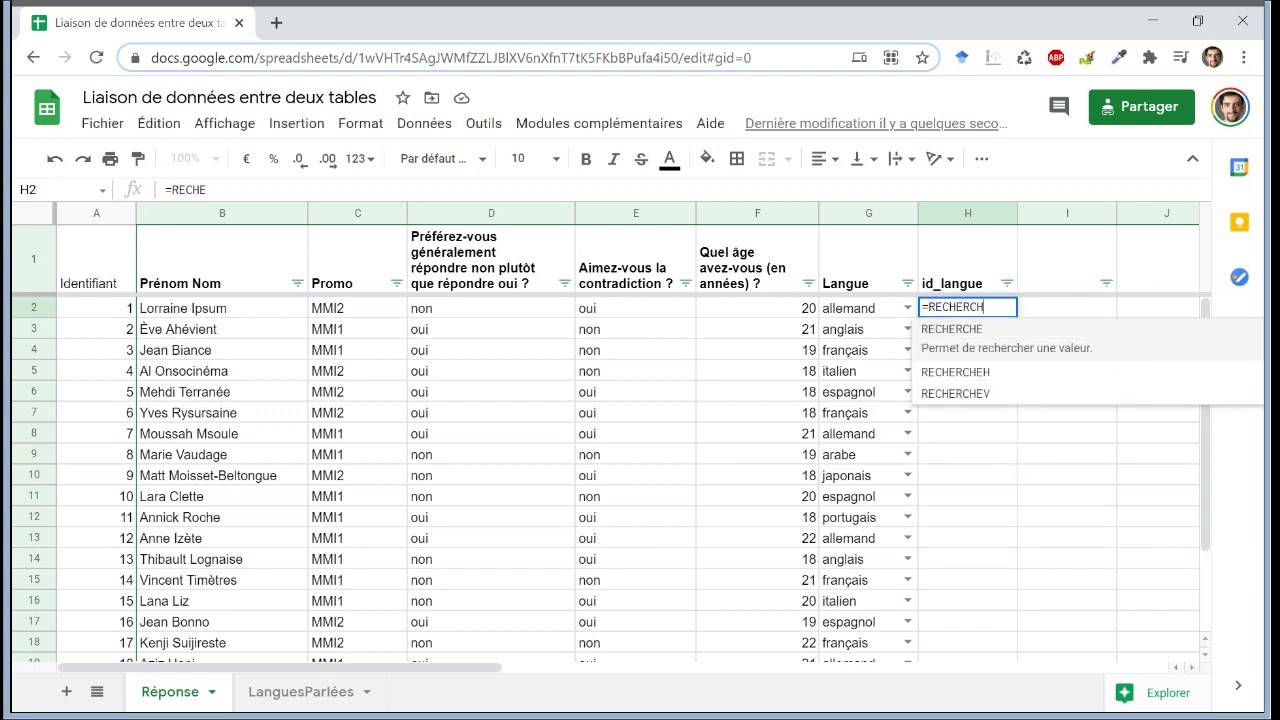
{"action": "type", "text": "EV"}
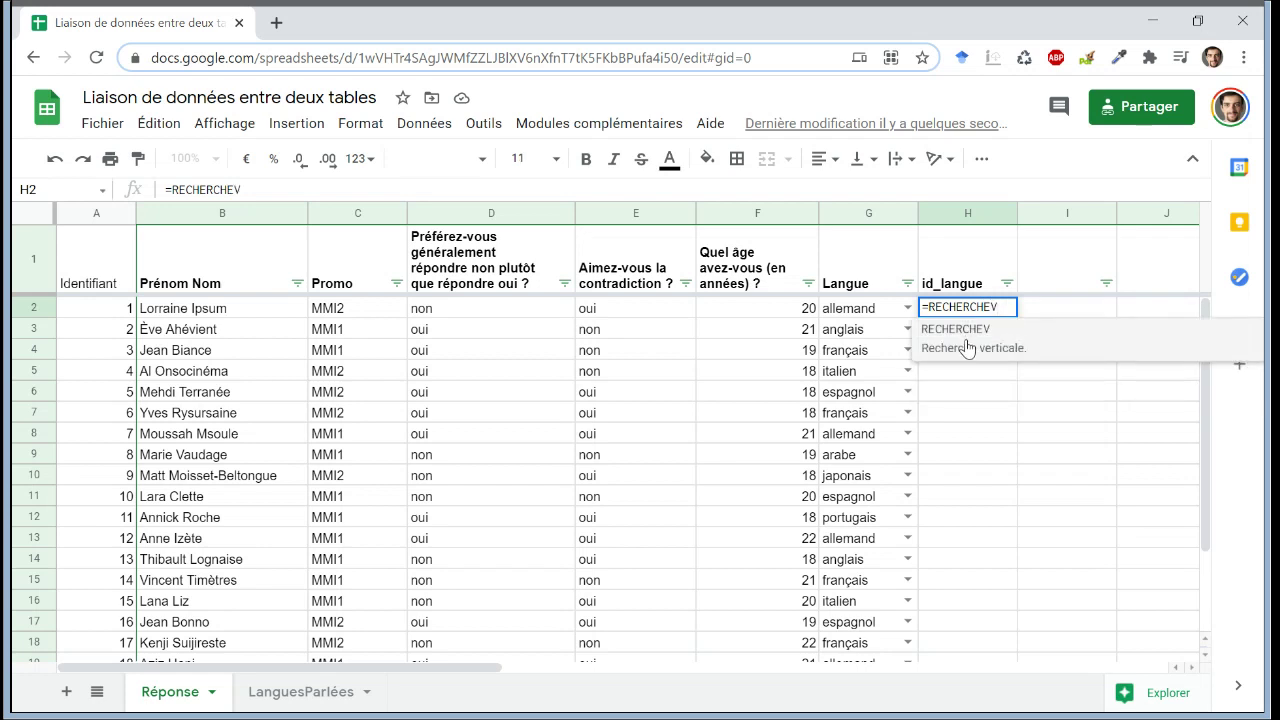
{"action": "type", "text": "("}
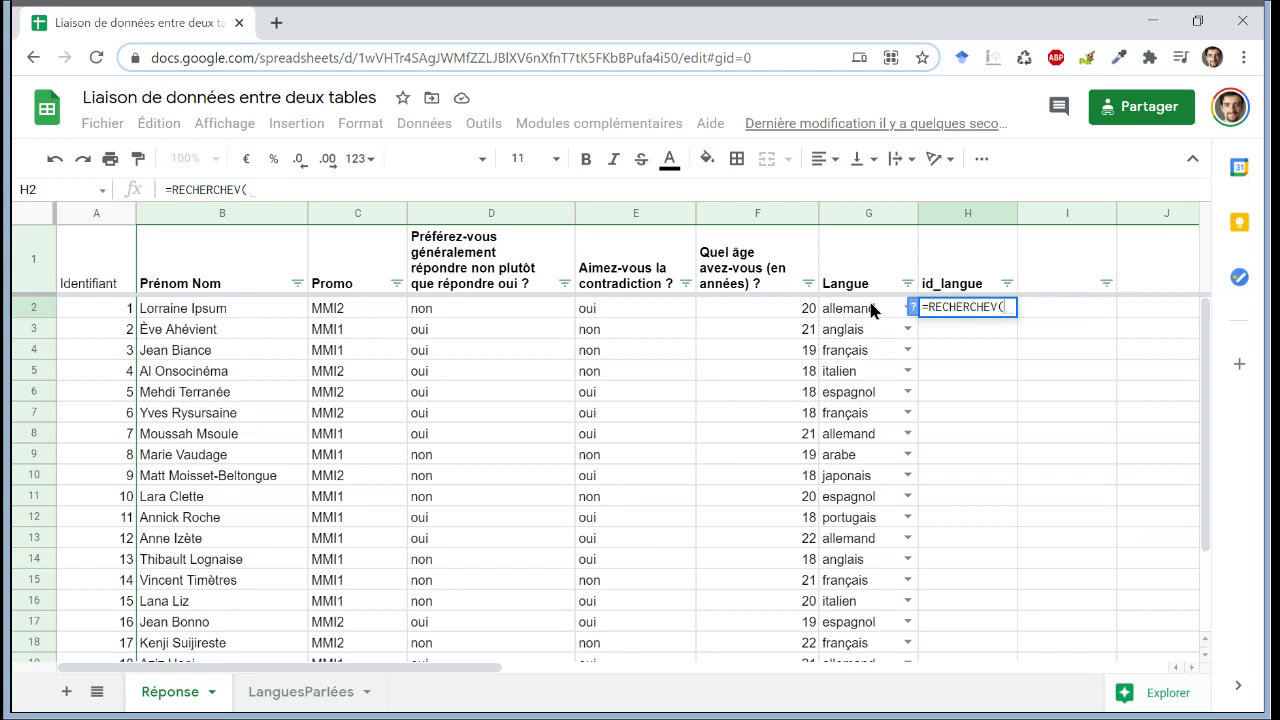
{"action": "left_click", "coordinate": [871, 311]}
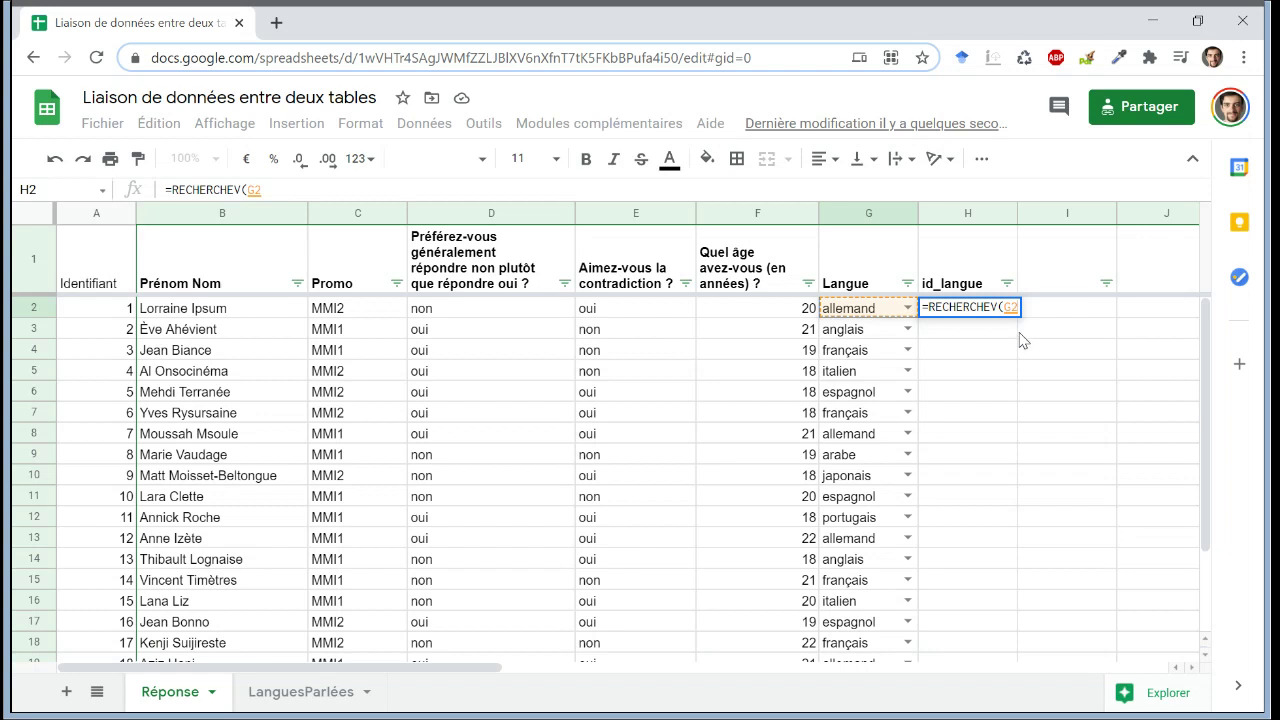
{"action": "type", "text": ";"}
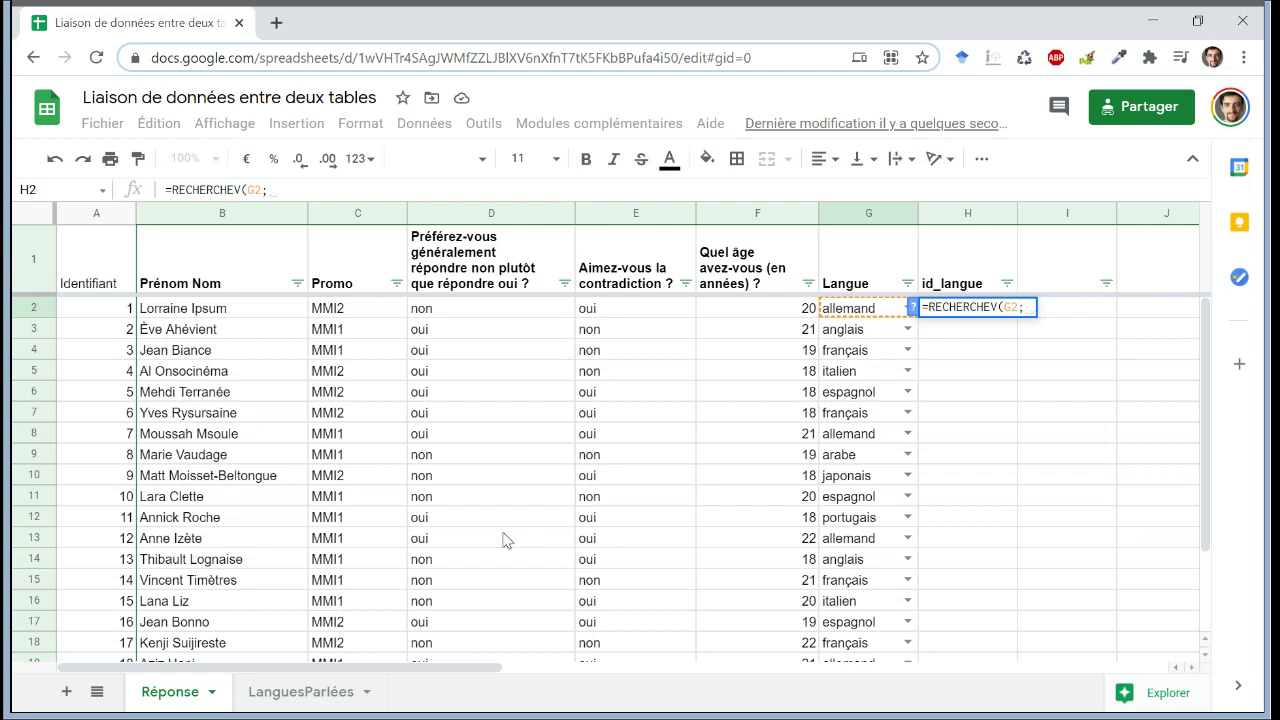
Set the formula's lookup range to LanguesParlées!B1:D13, starting at the Langues column and including the empty column after Prof.
{"action": "left_click", "coordinate": [323, 697]}
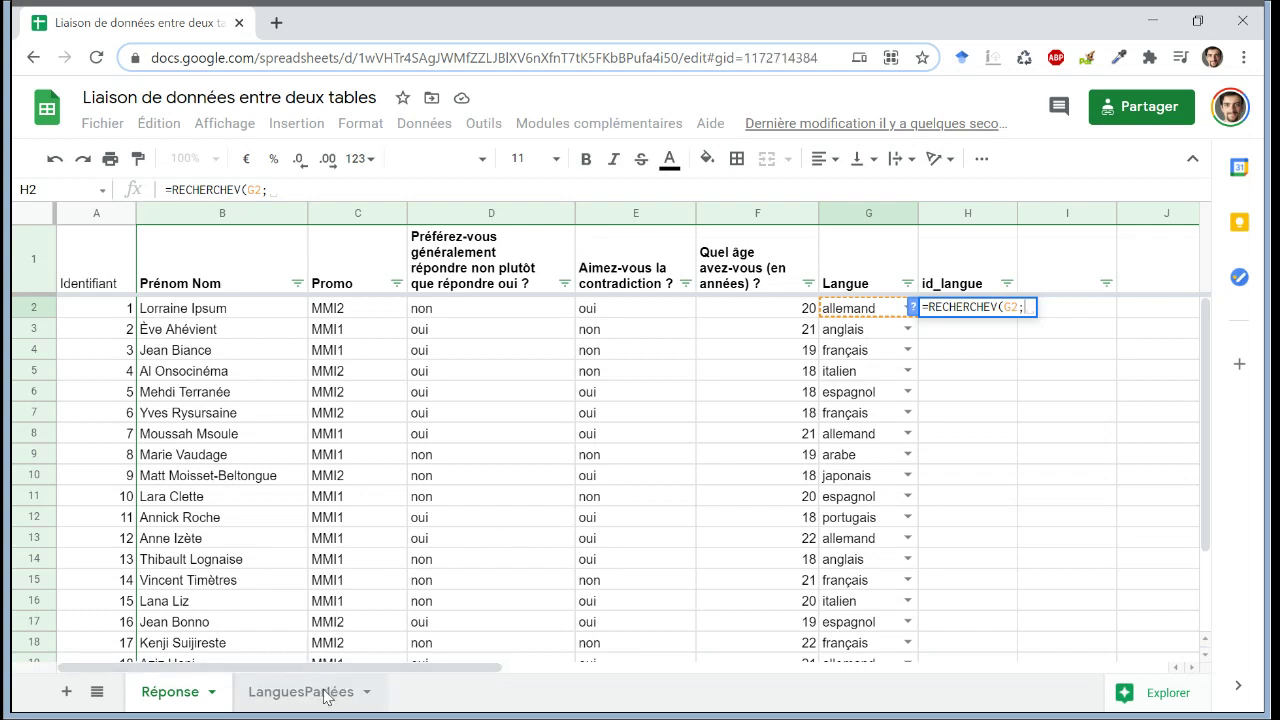
{"action": "left_click_drag", "start_coordinate": [105, 237], "coordinate": [320, 345]}
{"action": "left_click_drag", "start_coordinate": [318, 444], "coordinate": [314, 492]}
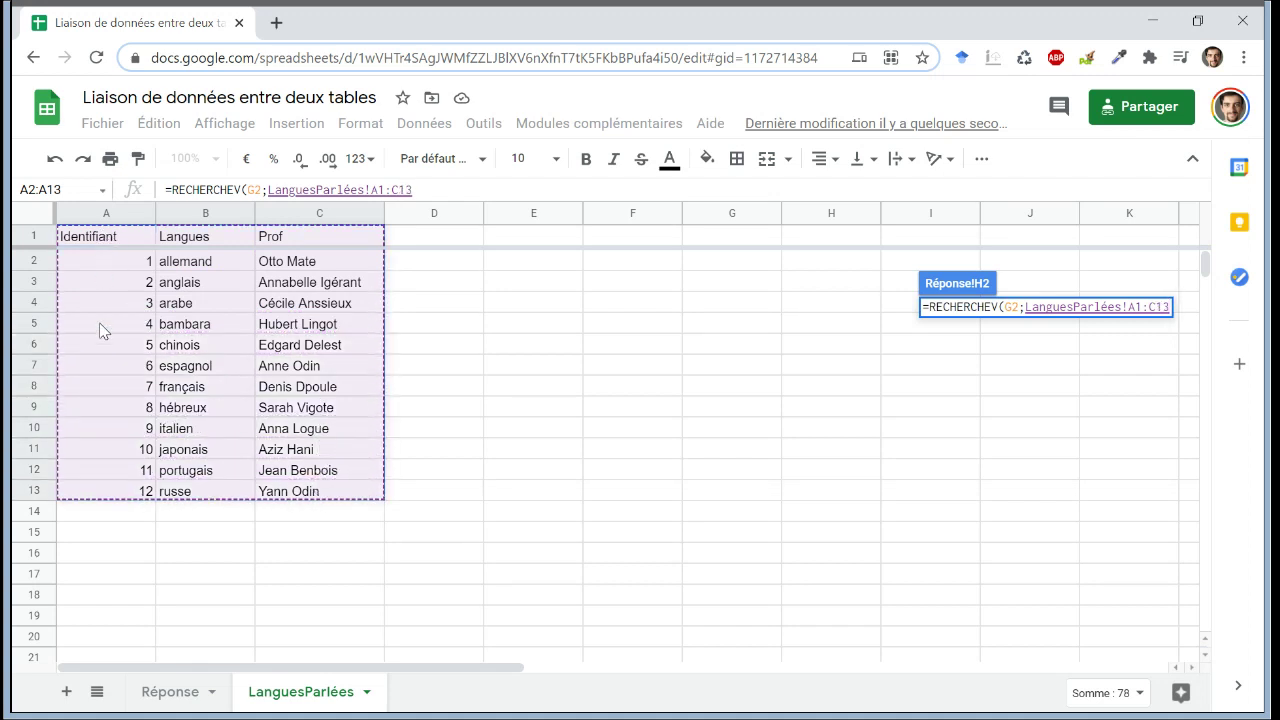
{"action": "left_click", "coordinate": [199, 243]}
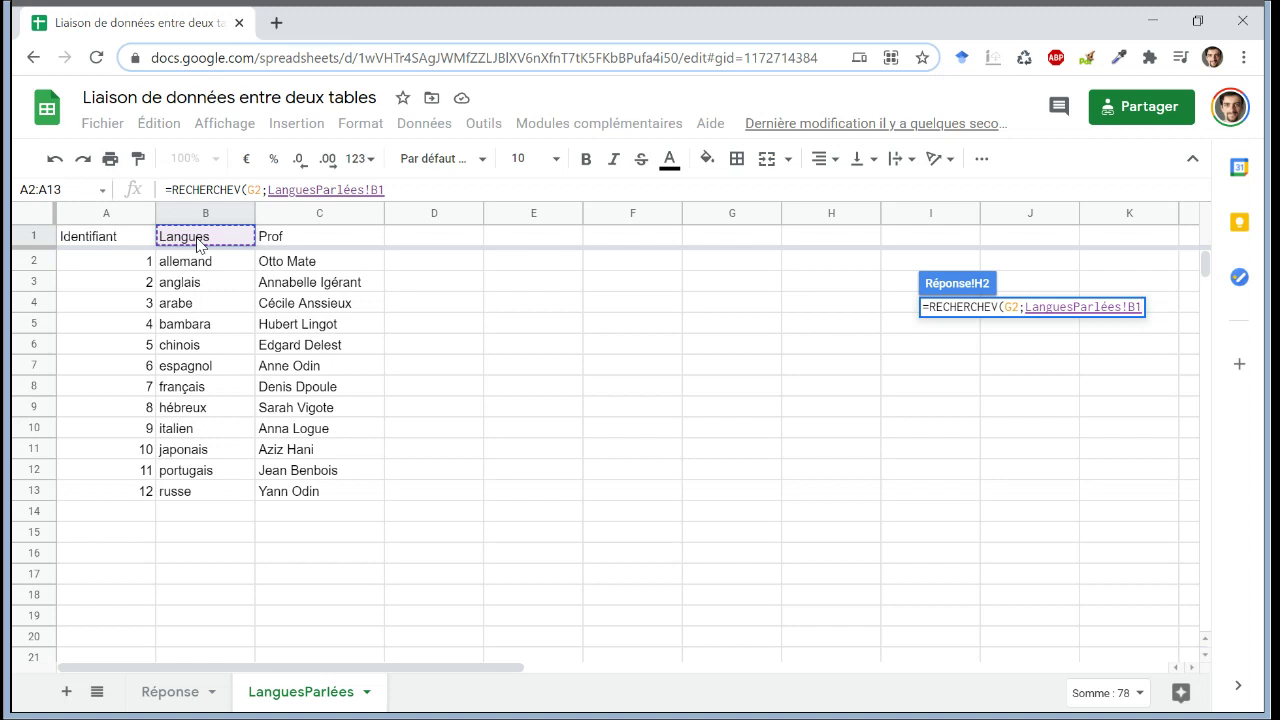
{"action": "left_click_drag", "start_coordinate": [199, 243], "coordinate": [300, 496]}
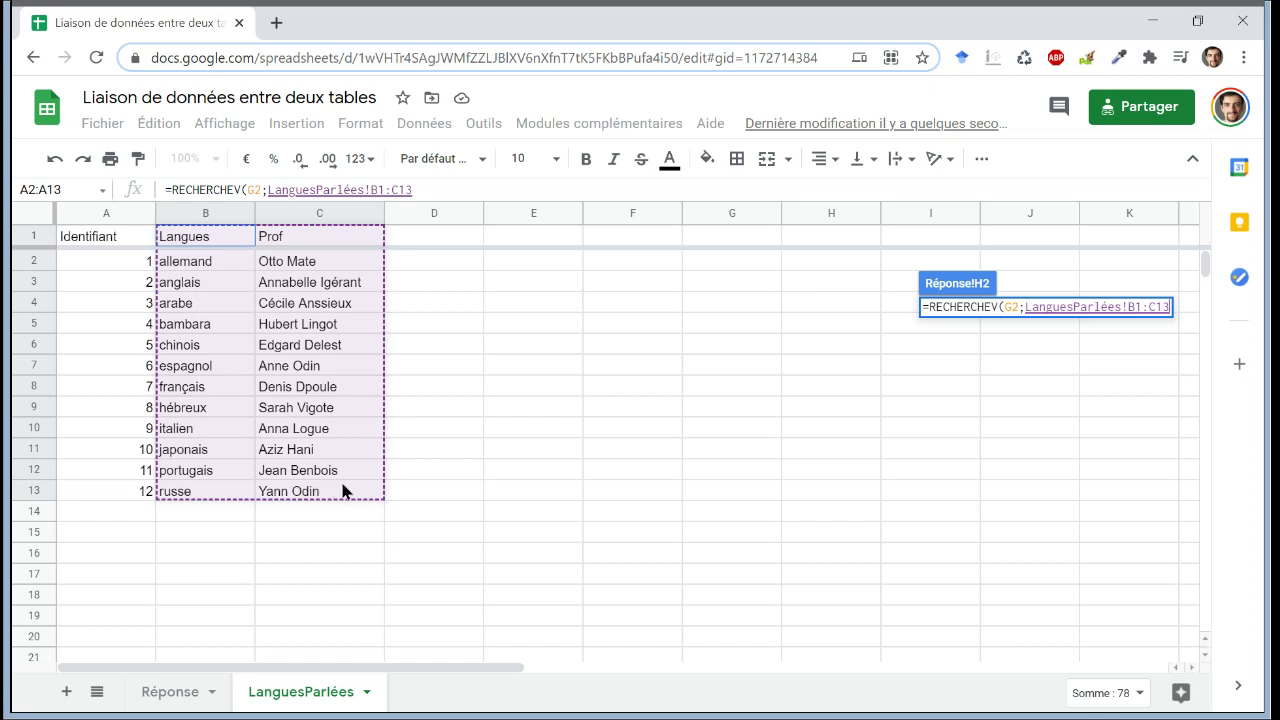
{"action": "left_click_drag", "start_coordinate": [342, 484], "coordinate": [389, 487]}
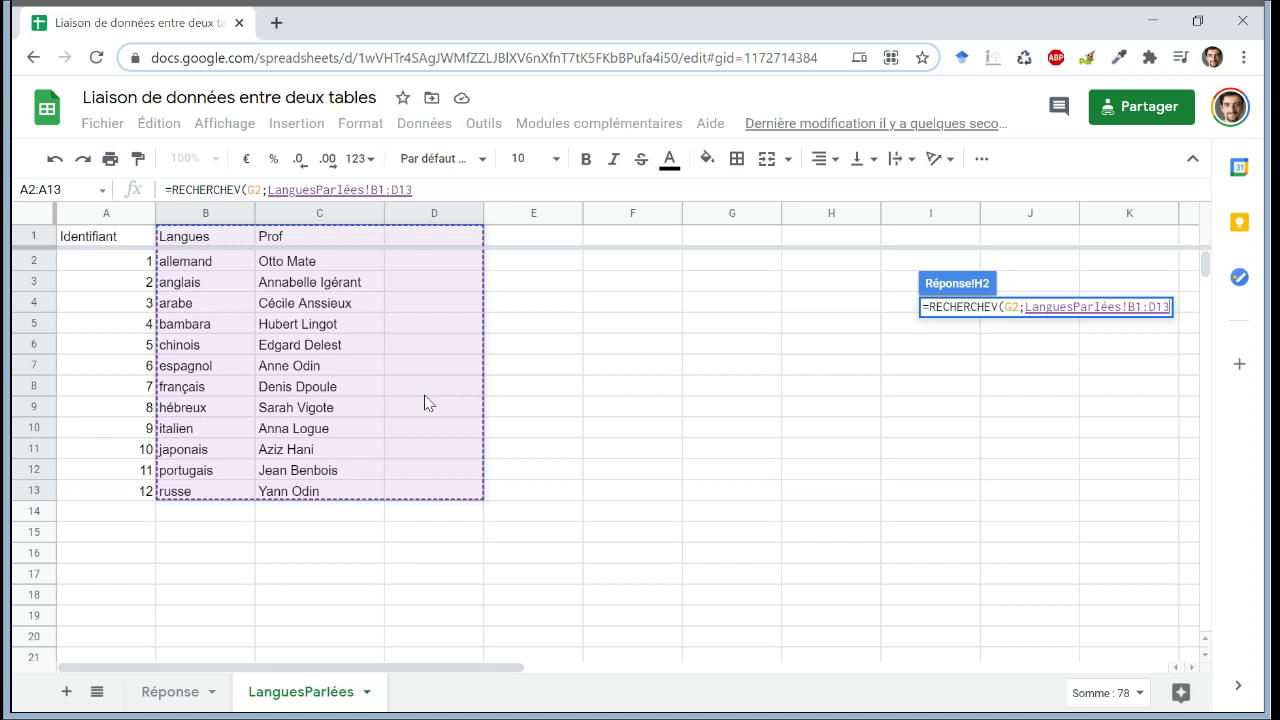
Complete the RECHERCHEV formula with column index 3 and FAUX for an exact match.
{"action": "type", "text": ";"}
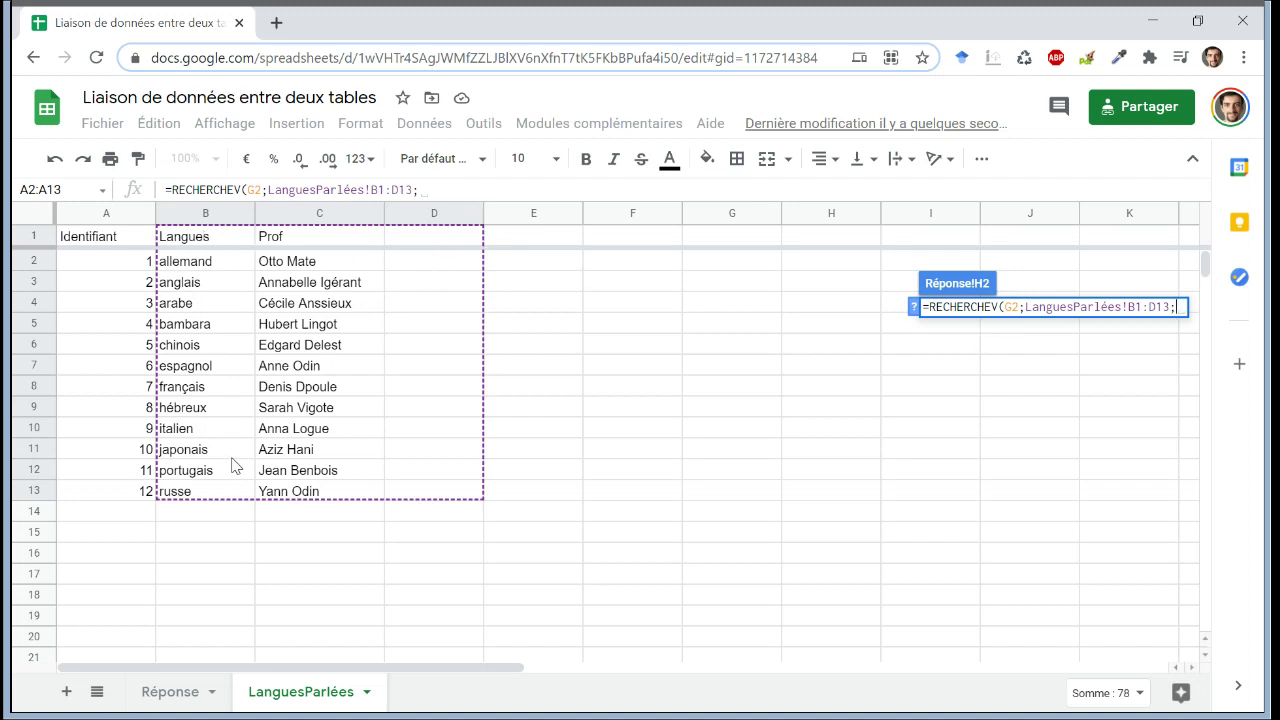
{"action": "type", "text": "3"}
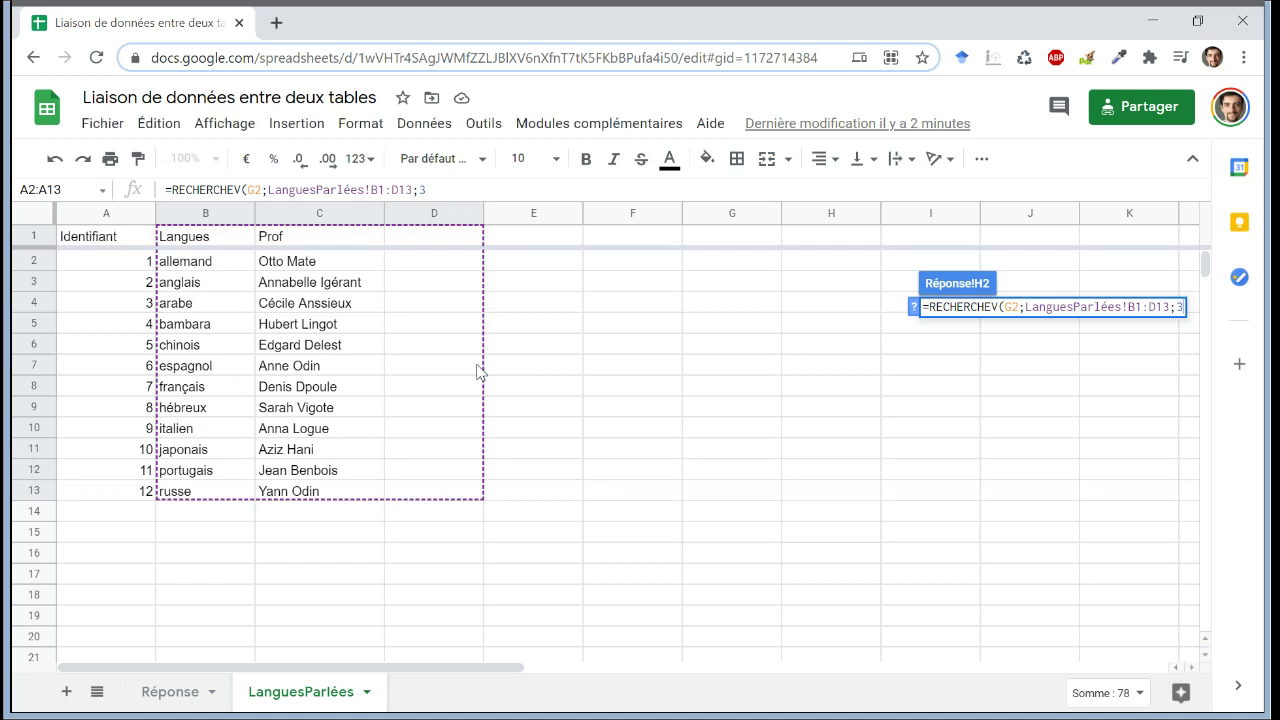
{"action": "type", "text": ";"}
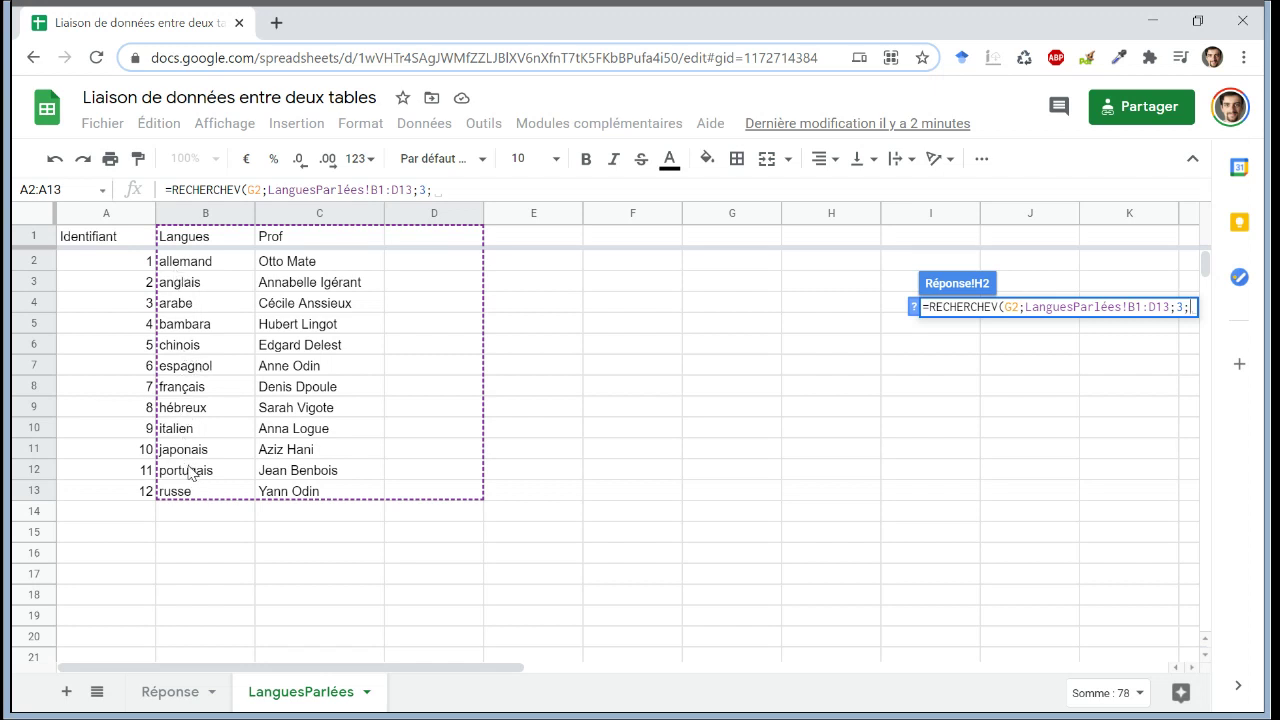
{"action": "type", "text": "FAU"}
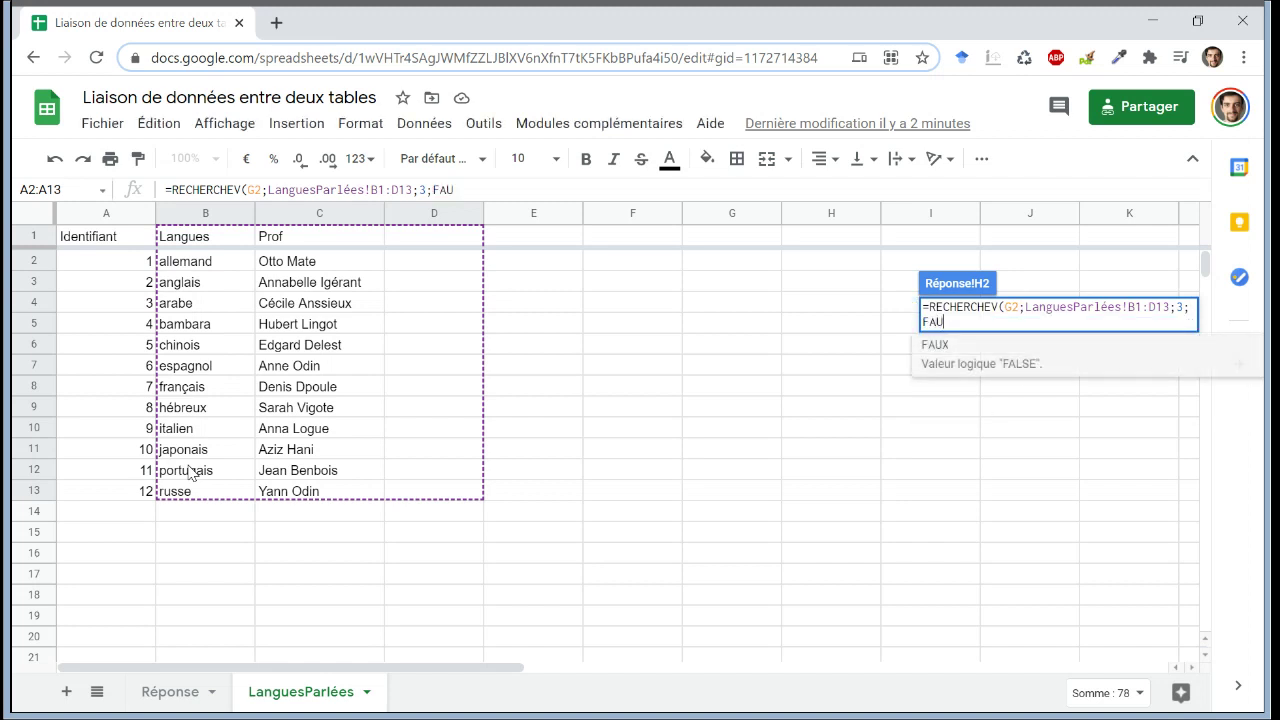
{"action": "type", "text": "X"}
{"action": "type", "text": ")"}
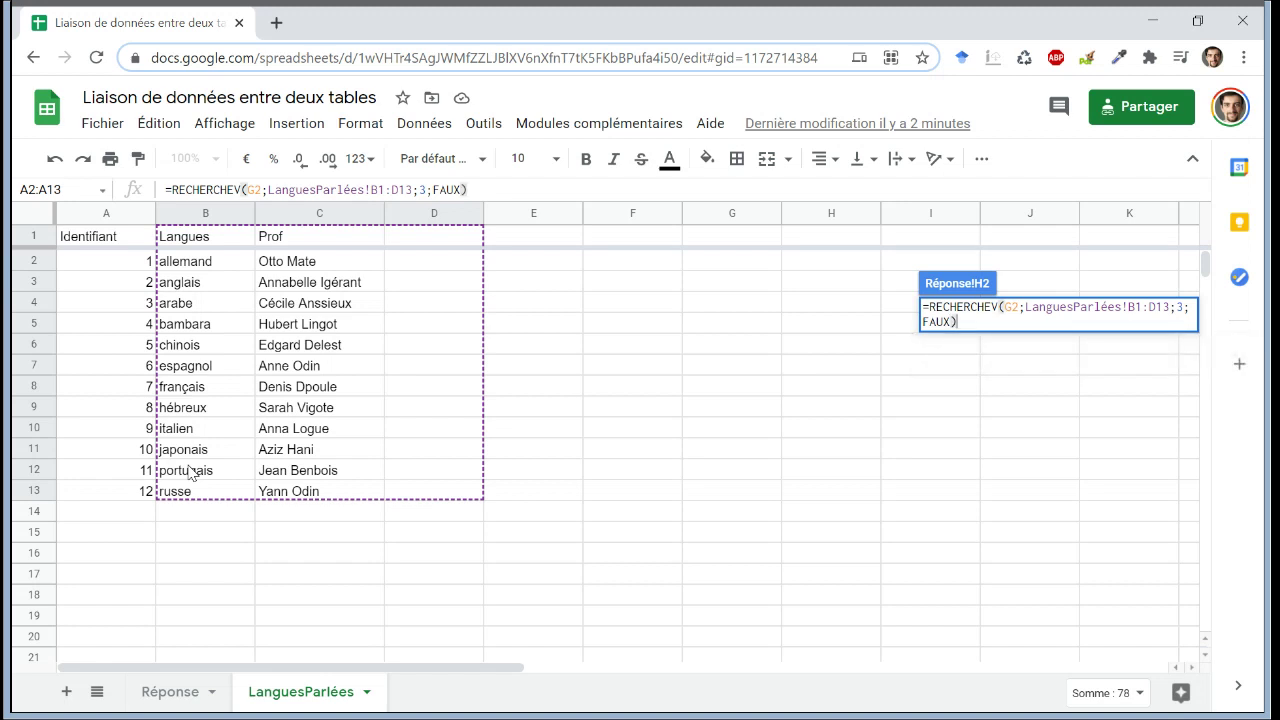
{"action": "key", "text": "Return"}
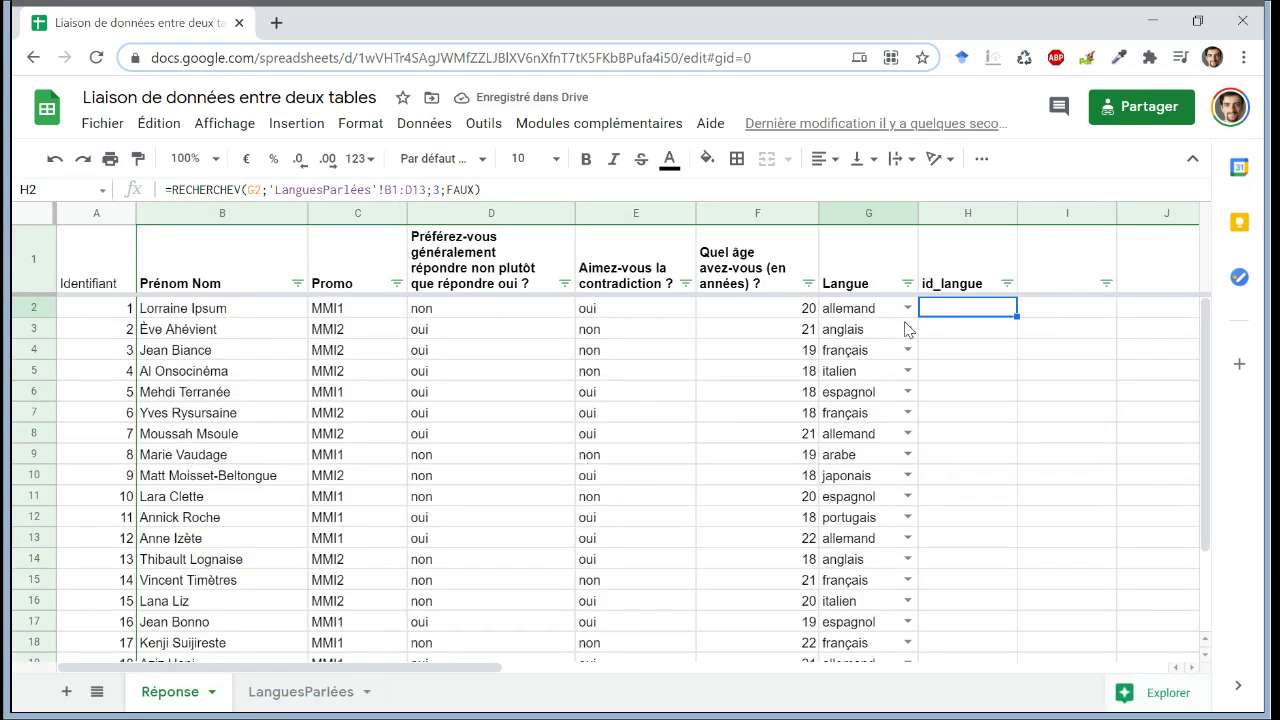
On the LanguesParlées sheet, copy the Identifiant column A into column D.
{"action": "left_click", "coordinate": [255, 692]}
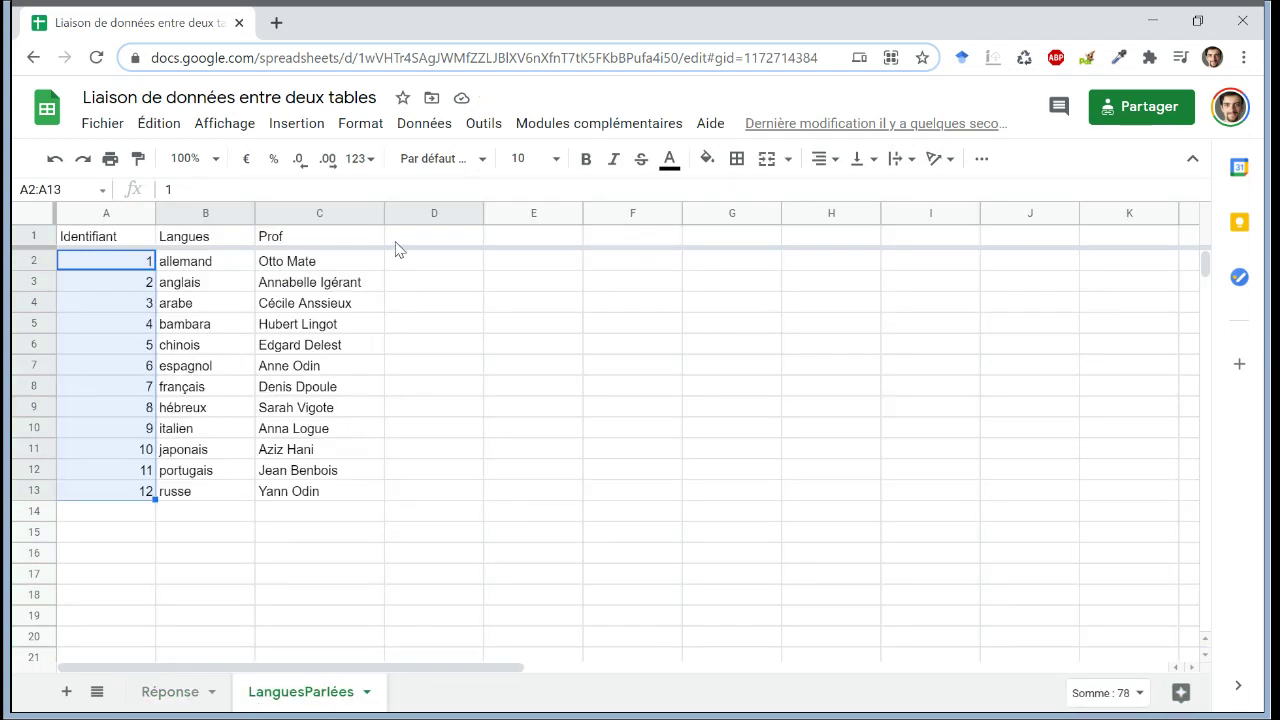
{"action": "left_click", "coordinate": [99, 214]}
{"action": "key", "text": "ctrl+c"}
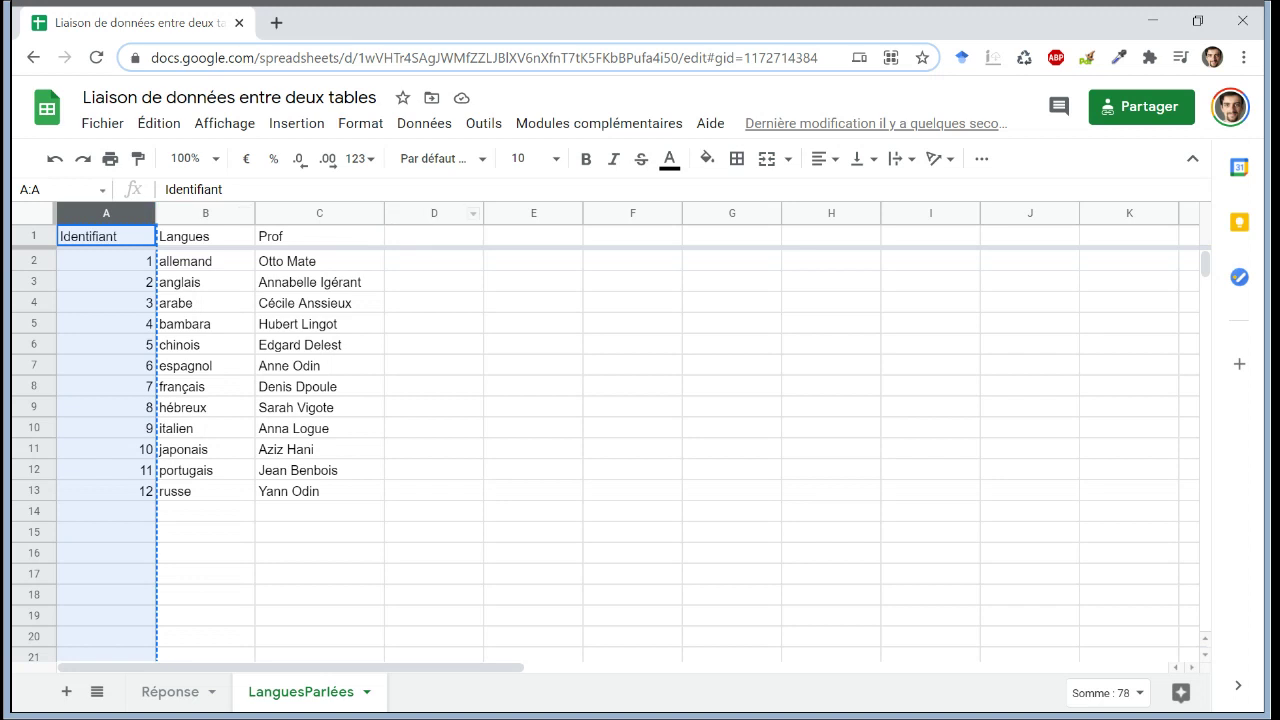
{"action": "left_click", "coordinate": [418, 214]}
{"action": "key", "text": "ctrl+v"}
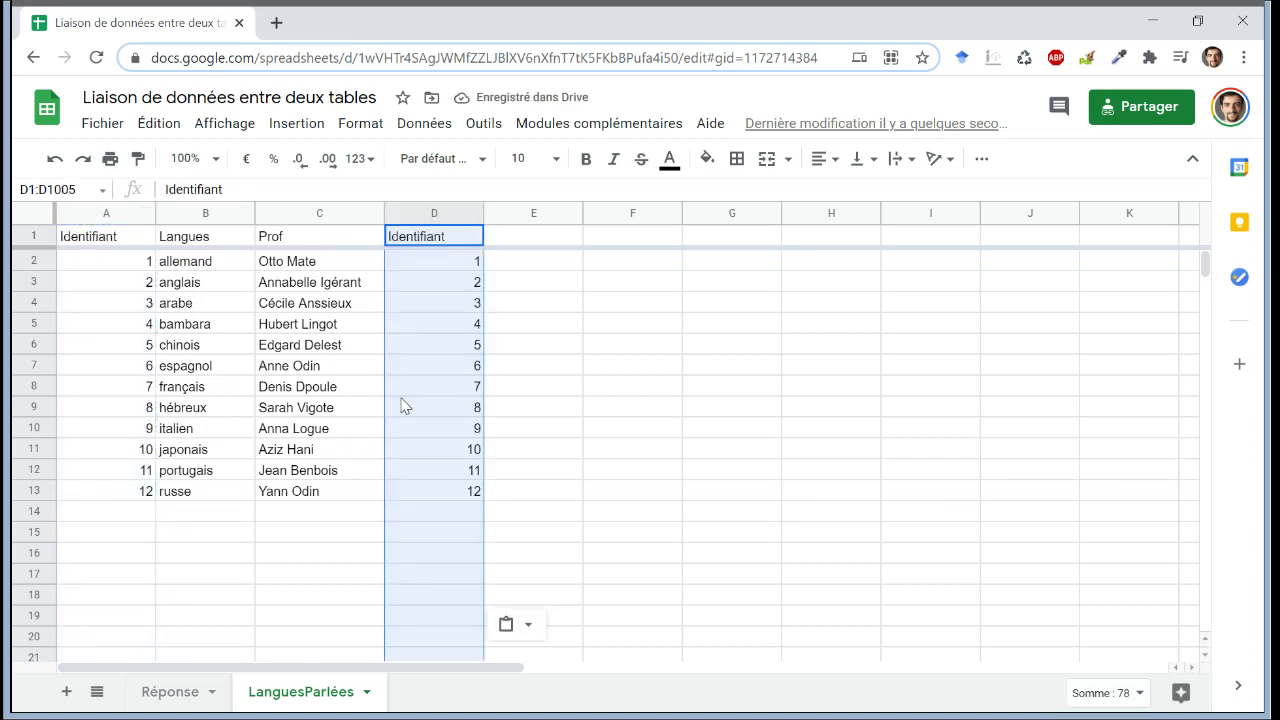
Replace the copied identifiers in D2:D13 with references to column A, filling down from =A2.
{"action": "left_click", "coordinate": [418, 262]}
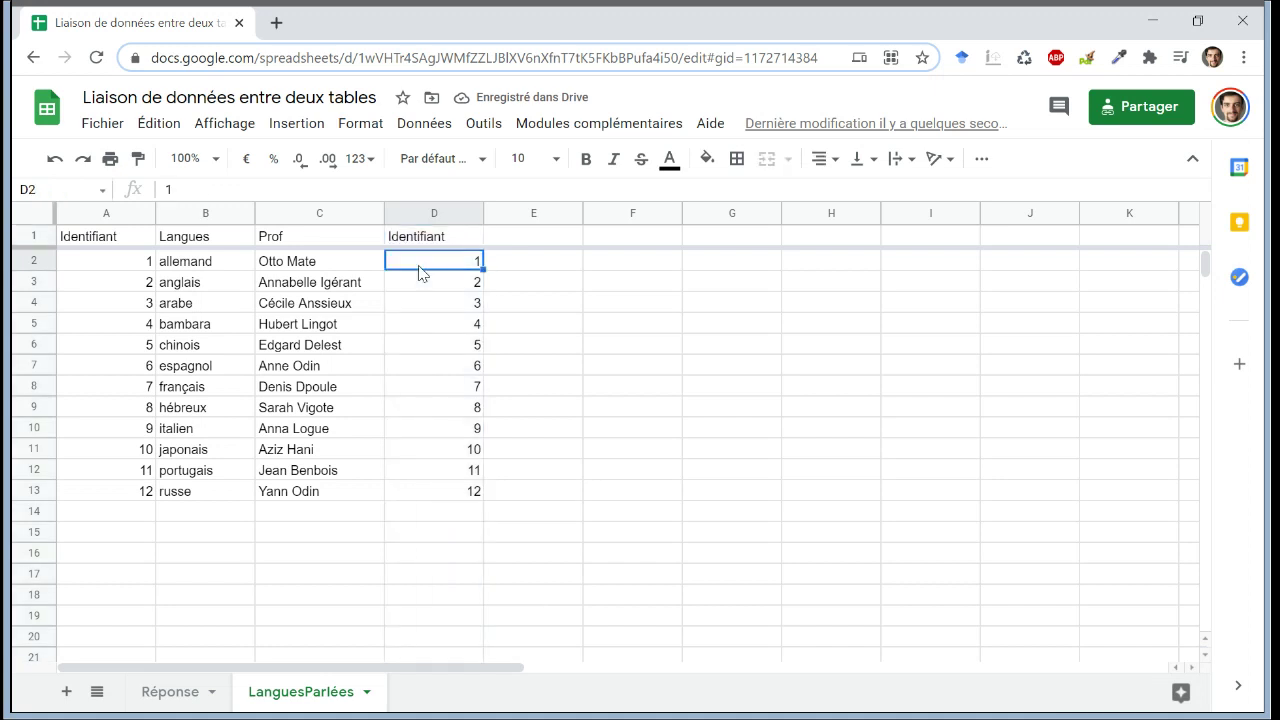
{"action": "type", "text": "="}
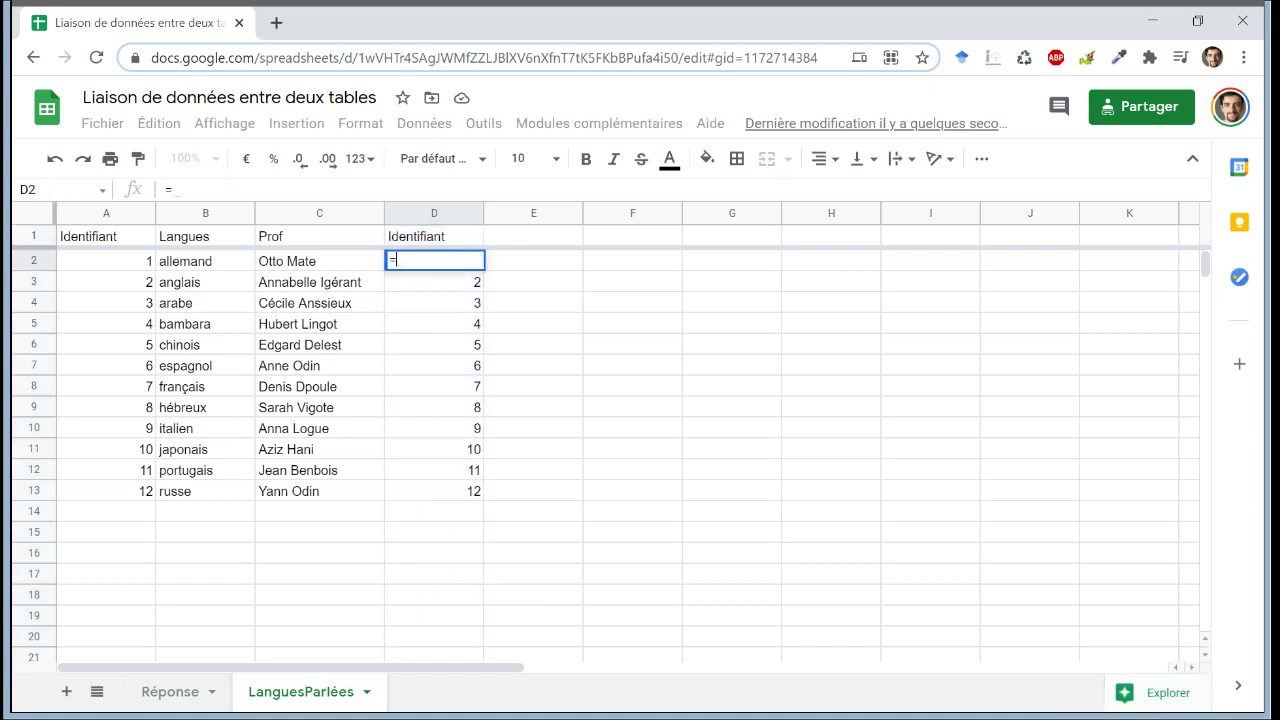
{"action": "left_click", "coordinate": [136, 261]}
{"action": "key", "text": "Return"}
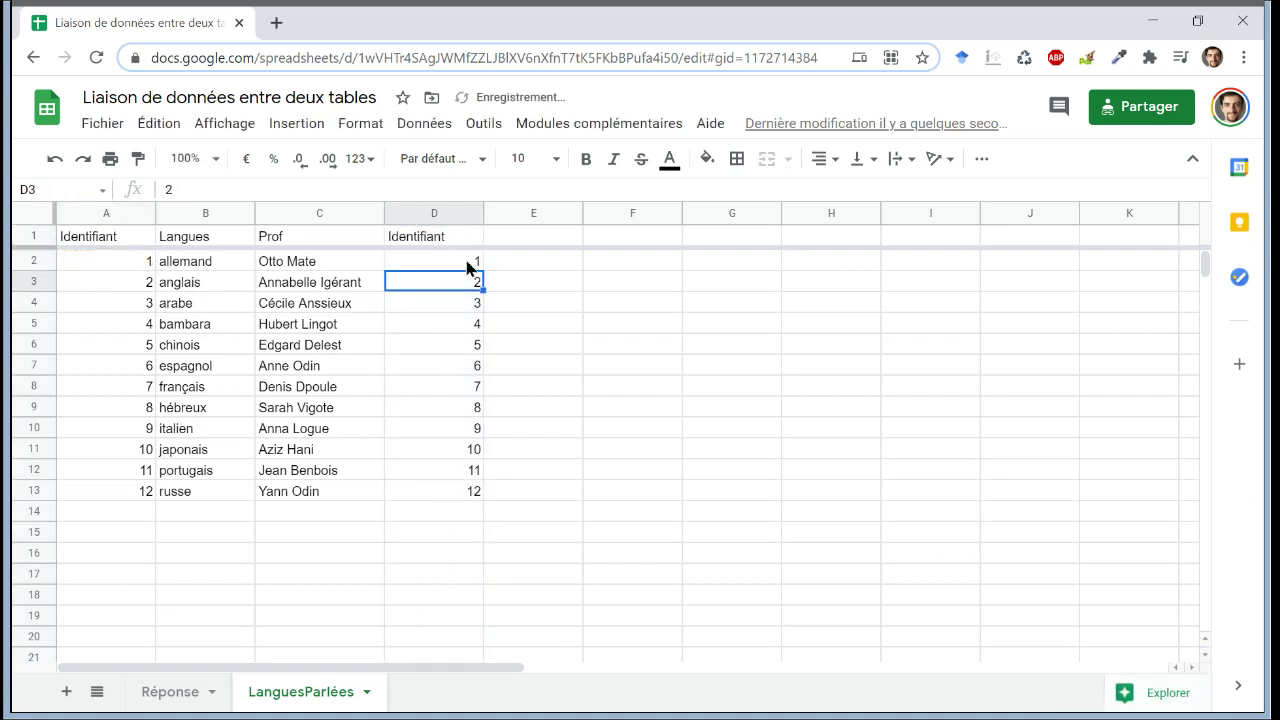
{"action": "left_click", "coordinate": [470, 262]}
{"action": "left_click_drag", "start_coordinate": [480, 266], "coordinate": [477, 497]}
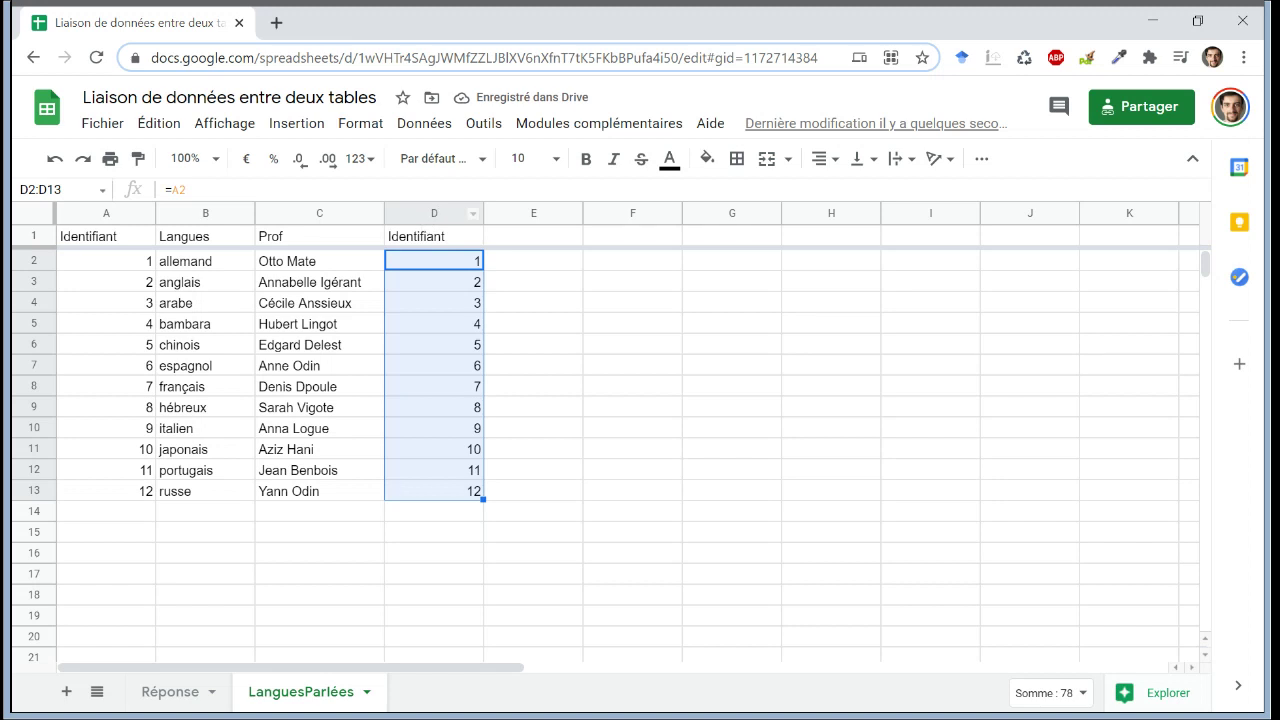
Give the whole duplicate Identifiant column D an orange fill and check the reference in D4.
{"action": "left_click", "coordinate": [440, 213]}
{"action": "left_click", "coordinate": [707, 160]}
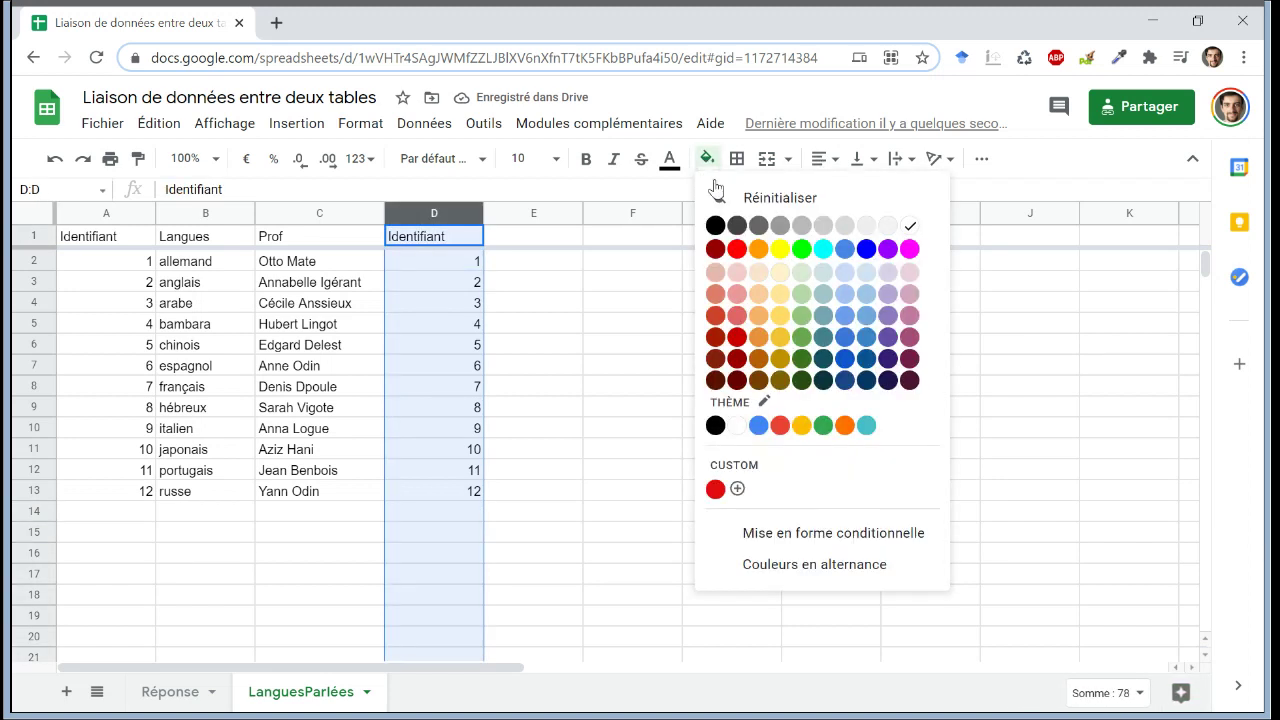
{"action": "left_click", "coordinate": [761, 253]}
{"action": "left_click", "coordinate": [494, 361]}
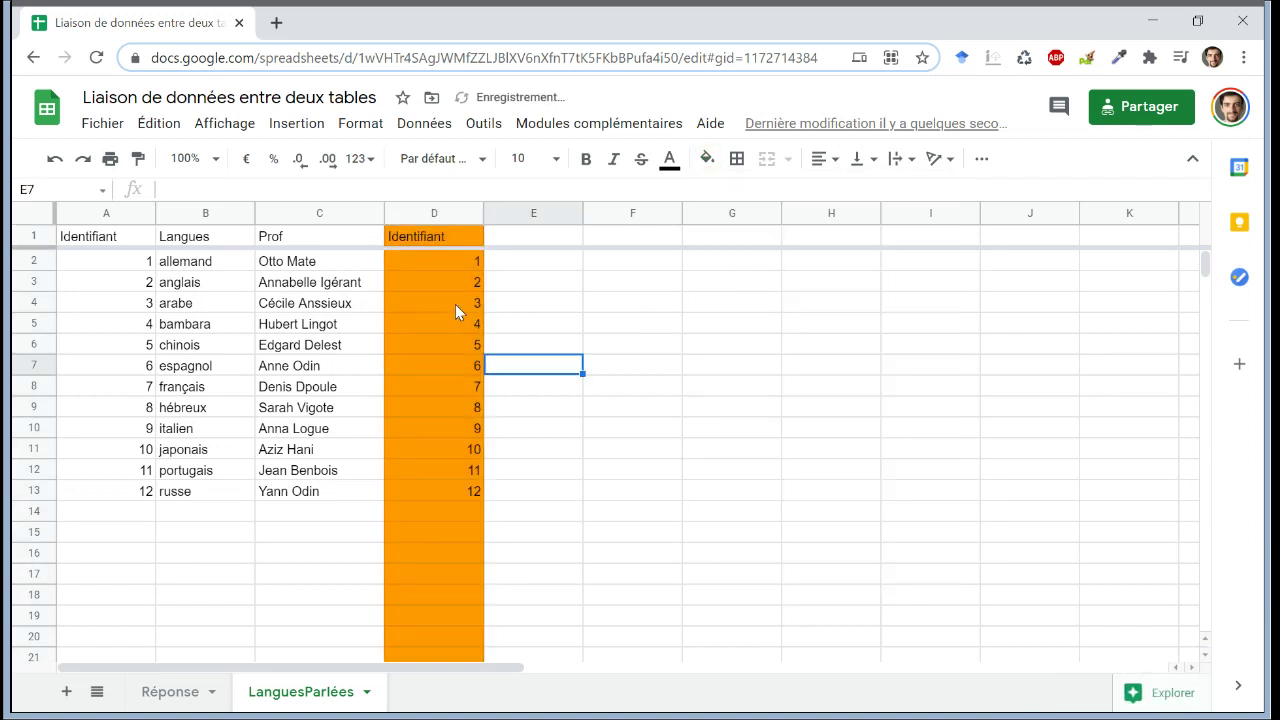
{"action": "left_click", "coordinate": [455, 305]}
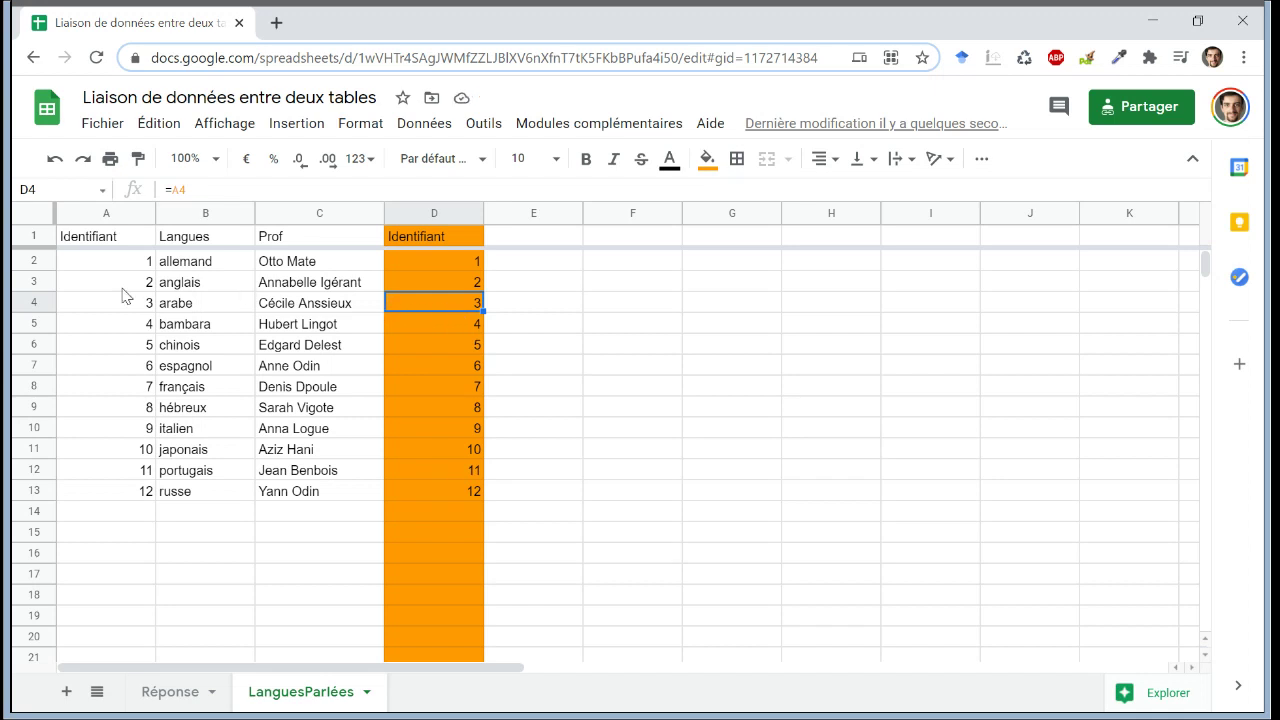
Extend the column A reference formula in D13 down through D1005.
{"action": "left_click", "coordinate": [432, 489]}
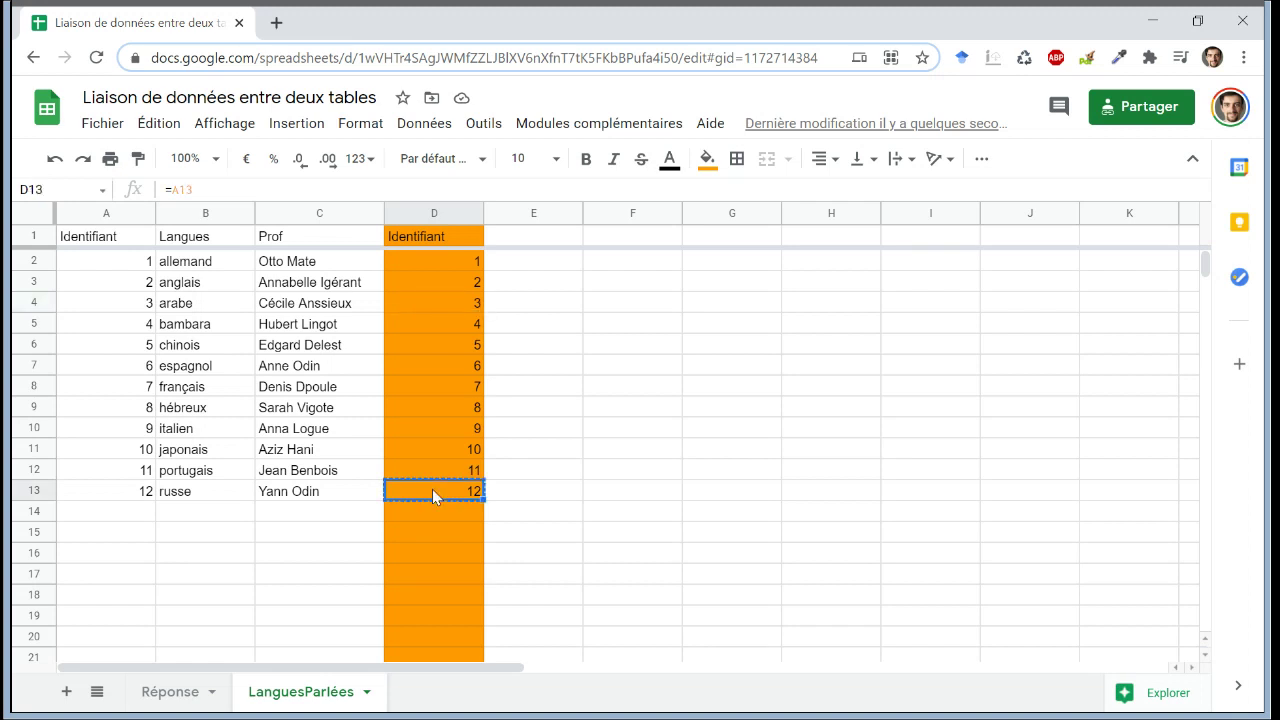
{"action": "scroll", "coordinate": [432, 489], "scroll_direction": "down", "scroll_amount": 10}
{"action": "left_click", "coordinate": [432, 489], "text": "shift"}
{"action": "scroll", "coordinate": [432, 489], "scroll_direction": "down", "scroll_amount": 20}
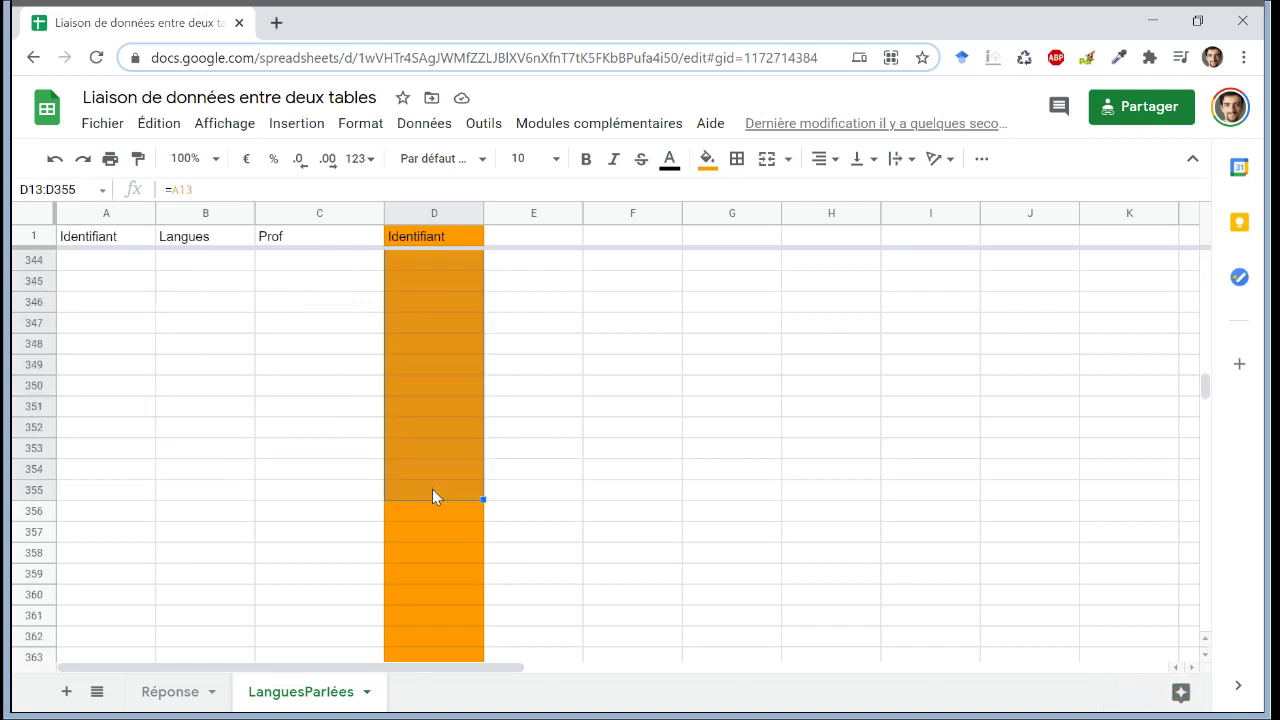
{"action": "scroll", "coordinate": [432, 496], "scroll_direction": "down", "scroll_amount": 20}
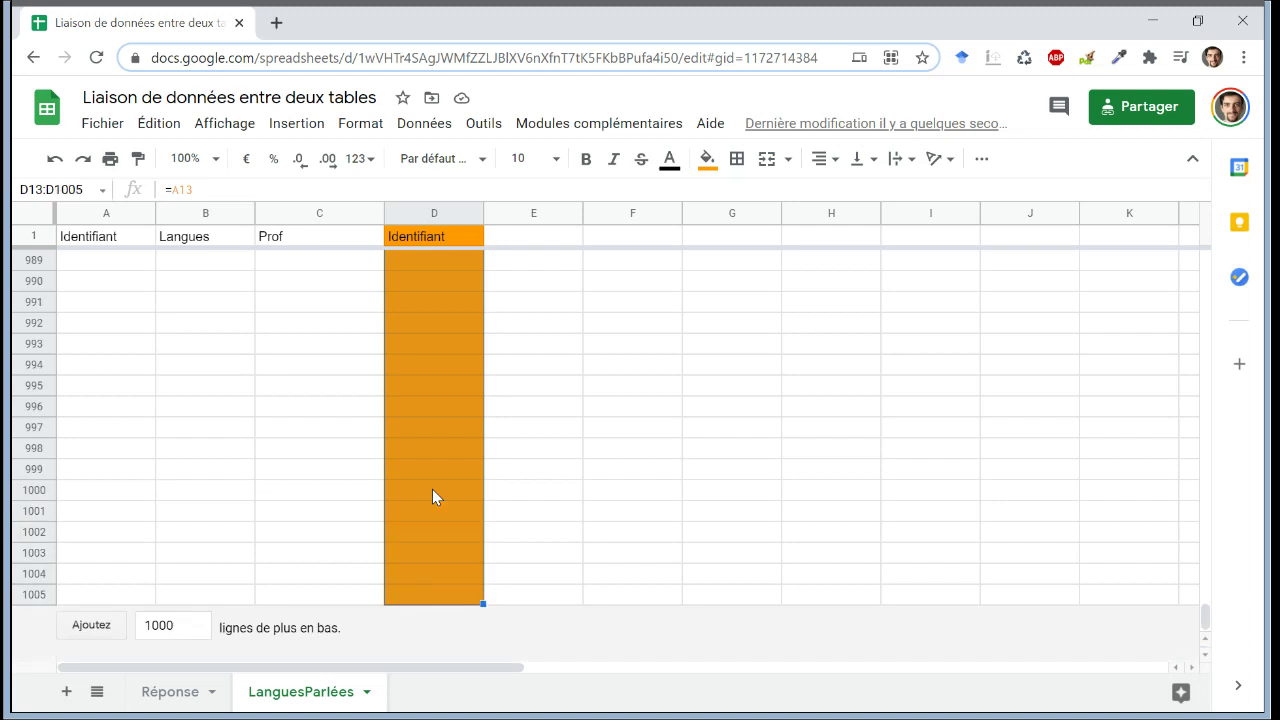
{"action": "key", "text": "ctrl+d"}
{"action": "left_click", "coordinate": [410, 243]}
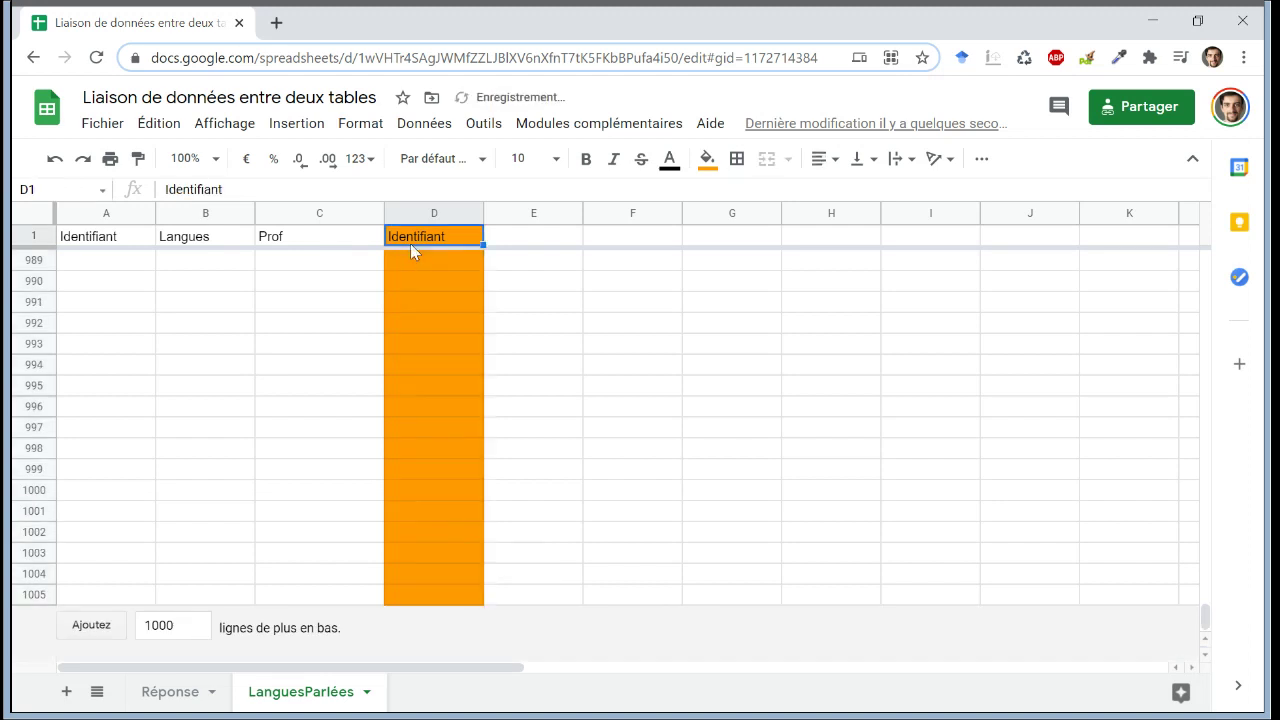
{"action": "key", "text": "Down"}
Review the B1:D13 lookup range of the RECHERCHEV formula in Réponse H2 against the LanguesParlées sheet.
{"action": "left_click", "coordinate": [170, 691]}
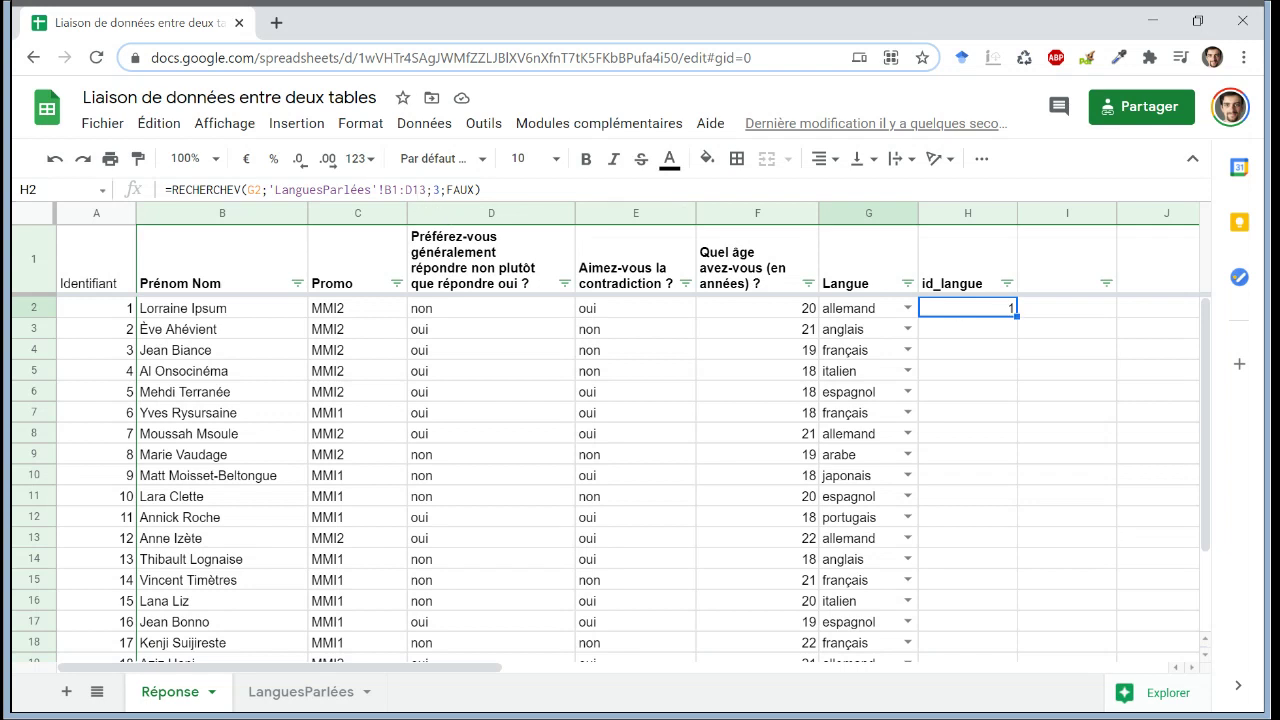
{"action": "left_click_drag", "start_coordinate": [386, 189], "coordinate": [426, 189]}
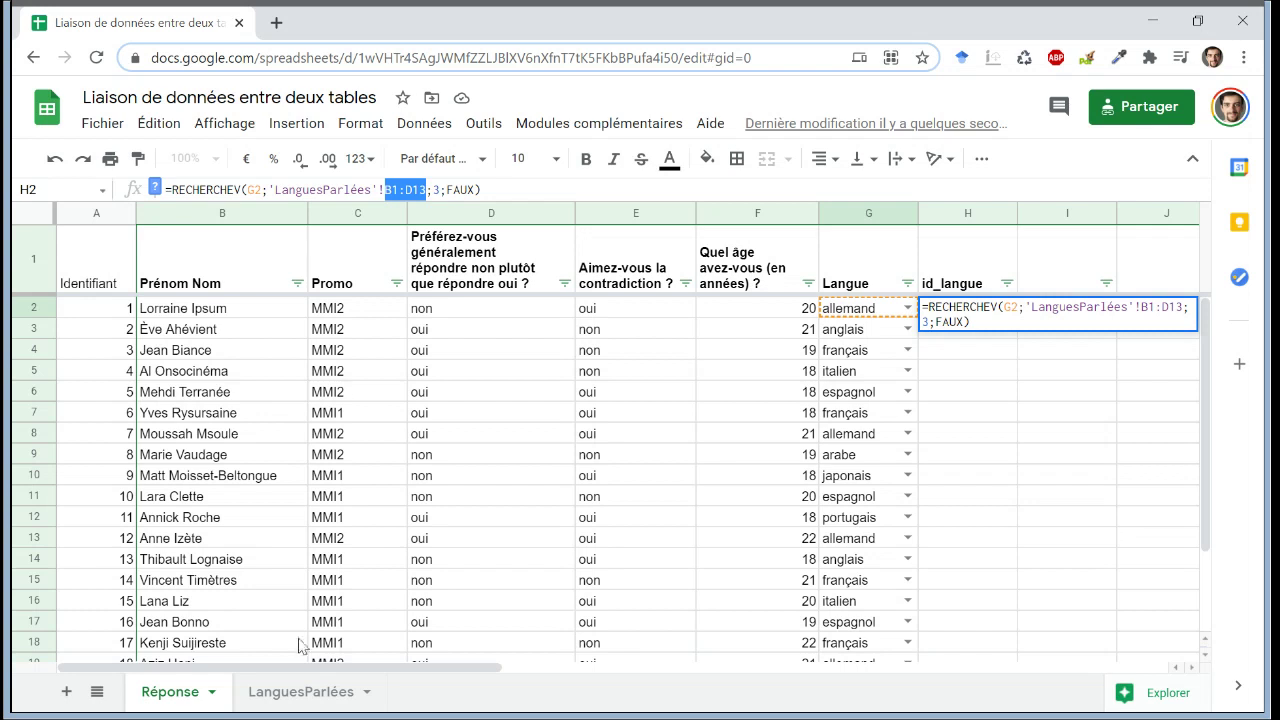
{"action": "left_click", "coordinate": [301, 691]}
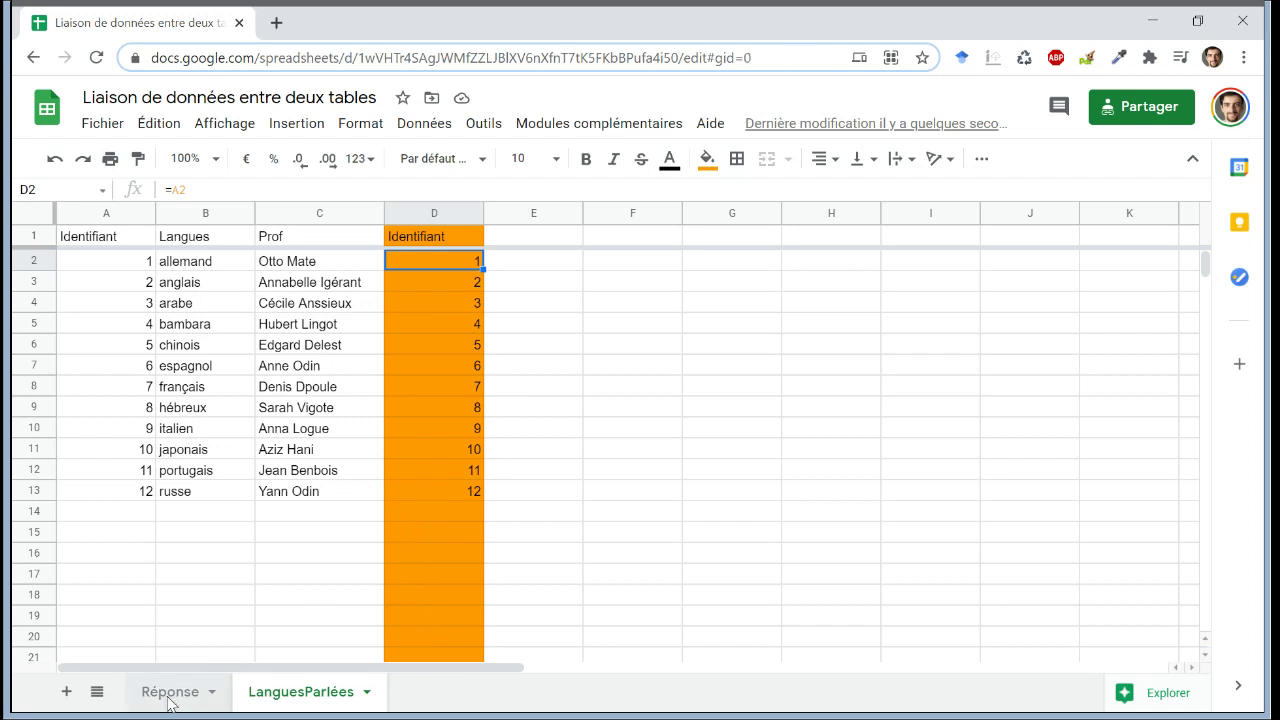
{"action": "key", "text": "Return"}
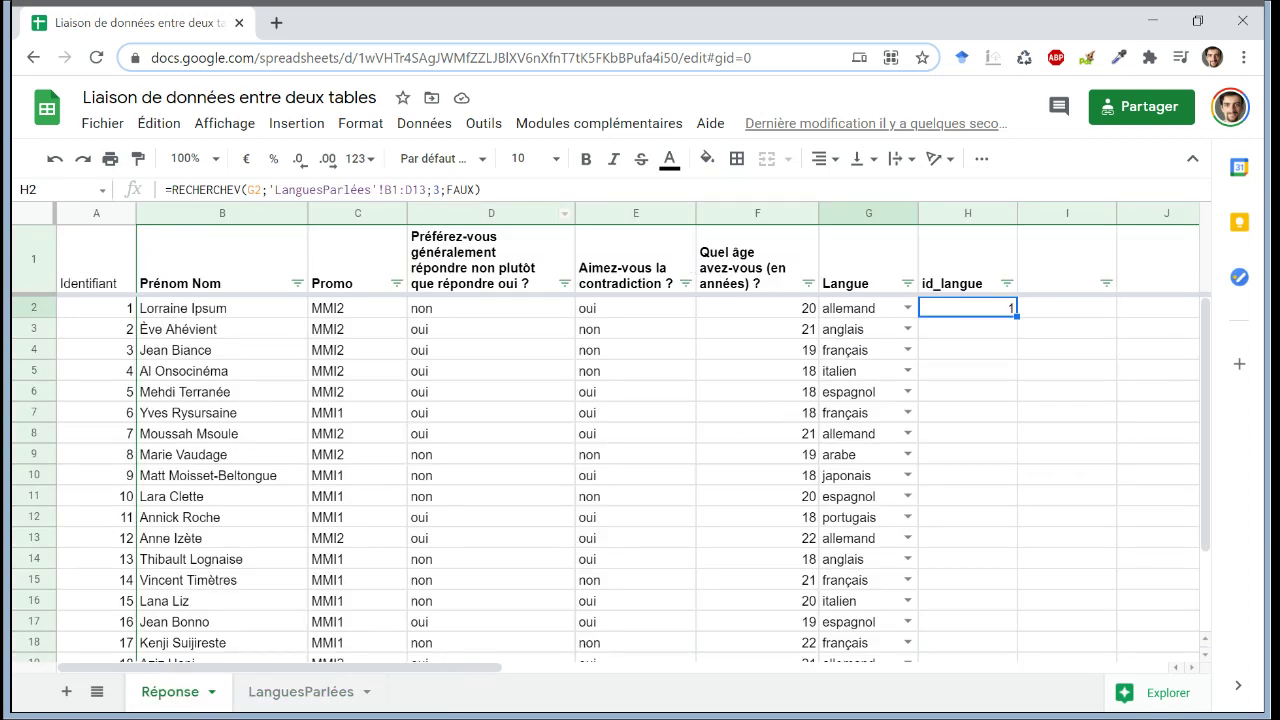
Change the lookup range of the RECHERCHEV formula in Réponse H2 to the whole columns B:D of LanguesParlées.
{"action": "left_click", "coordinate": [397, 189]}
{"action": "key", "text": "BackSpace"}
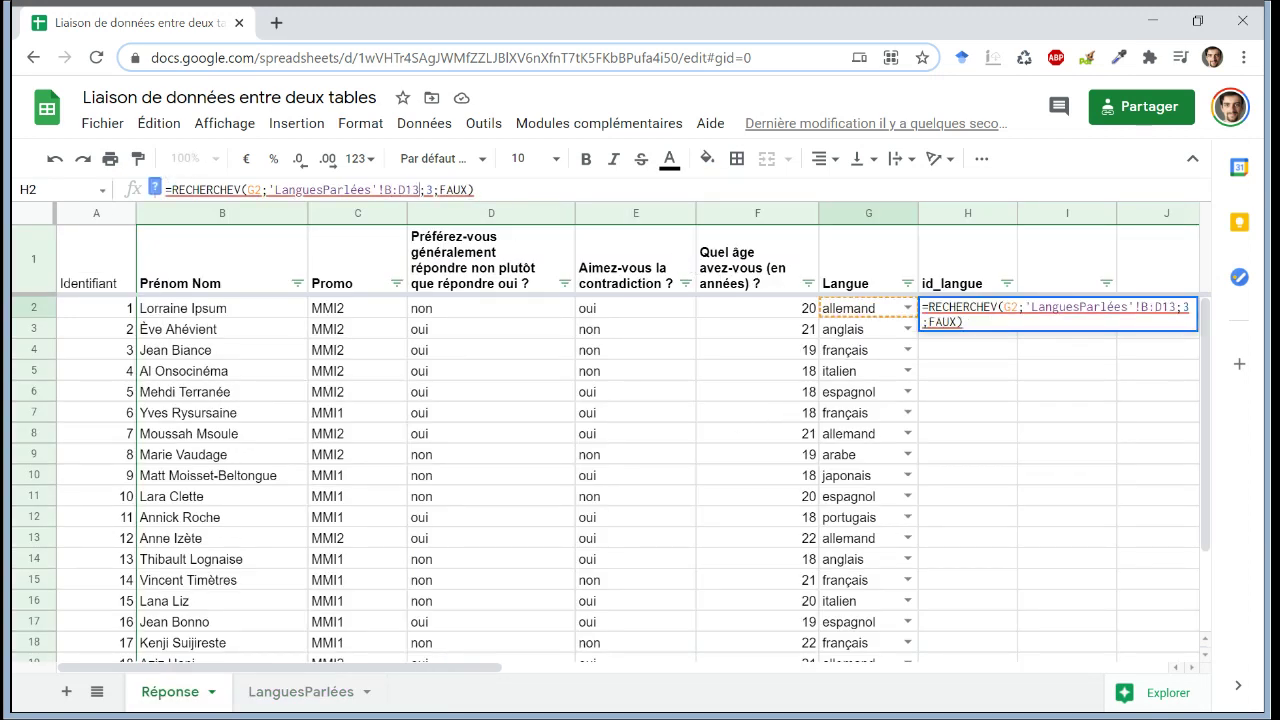
{"action": "key", "text": "BackSpace"}
{"action": "key", "text": "BackSpace"}
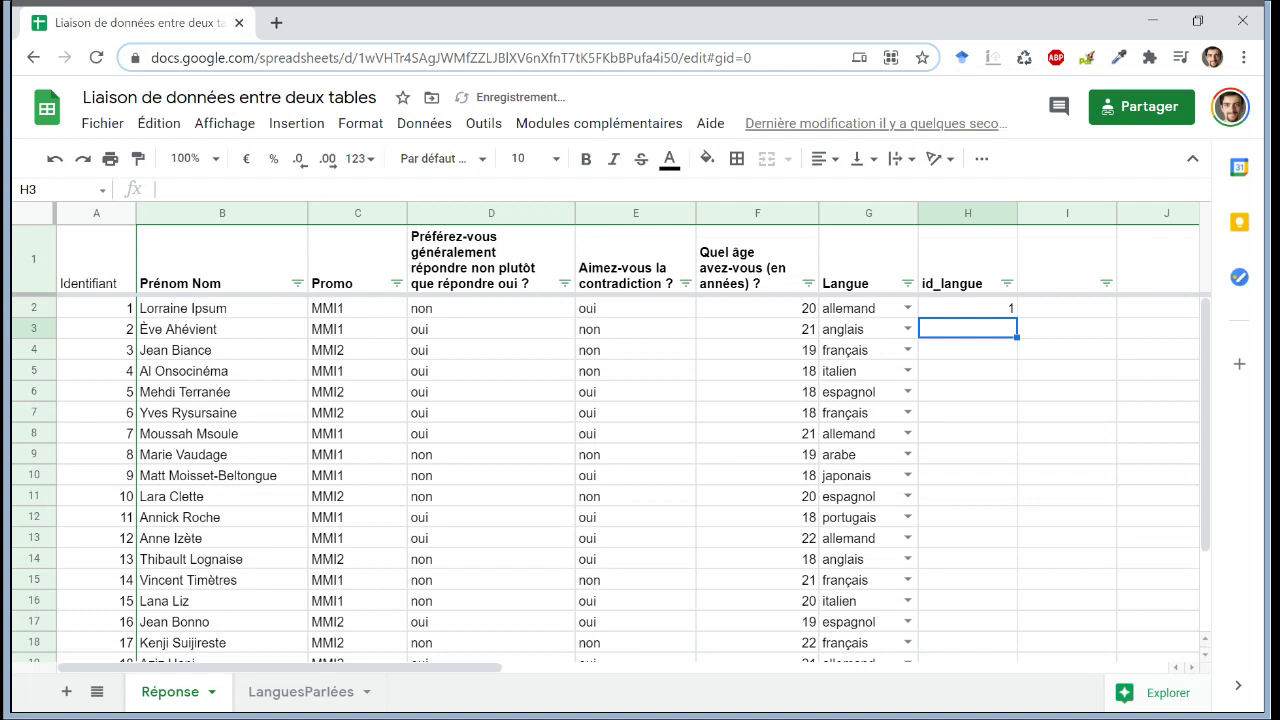
Copy the RECHERCHEV formula from H2 into the id_langue cells down to H22.
{"action": "left_click", "coordinate": [967, 308]}
{"action": "key", "text": "ctrl+c"}
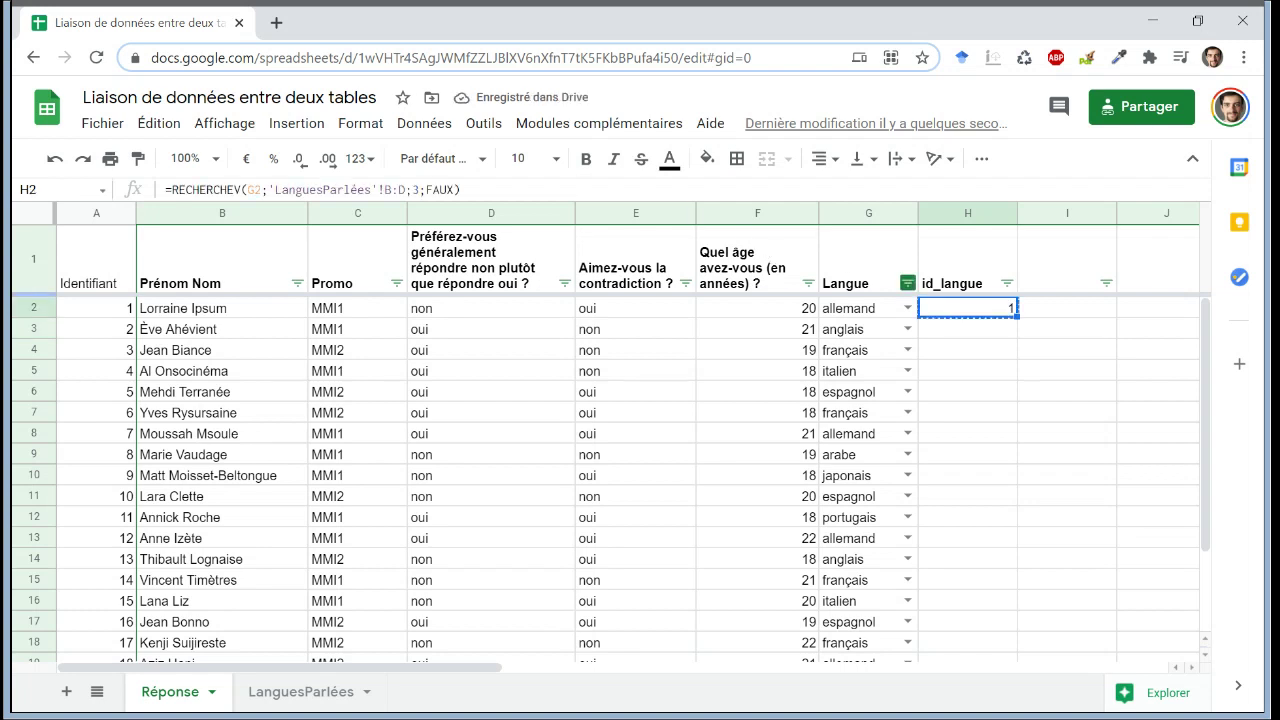
{"action": "key", "text": "shift+Down"}
{"action": "key", "text": "shift+Down"}
{"action": "key", "text": "shift+Down"}
{"action": "key", "text": "shift+Down"}
{"action": "key", "text": "shift+Down"}
{"action": "key", "text": "shift+Down"}
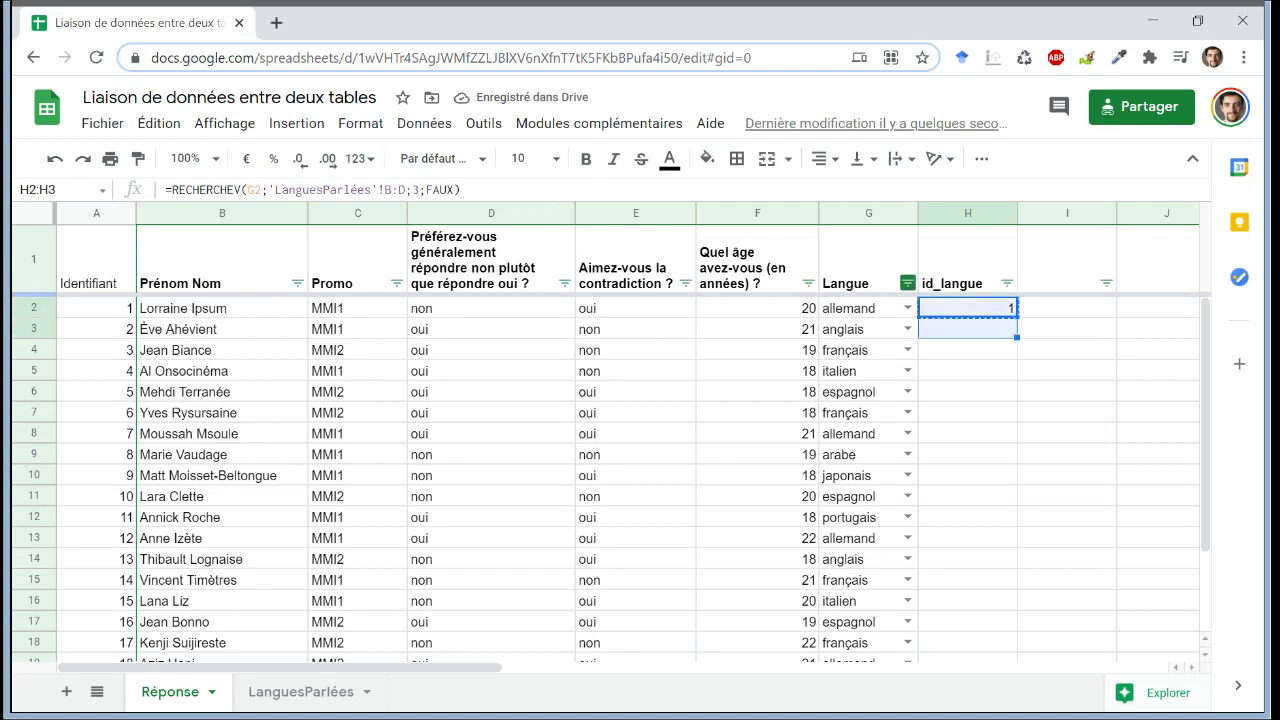
{"action": "key", "text": "shift+Up"}
{"action": "key", "text": "shift+Up"}
{"action": "key", "text": "shift+Up"}
{"action": "key", "text": "shift+Up"}
{"action": "key", "text": "shift+Up"}
{"action": "key", "text": "shift+Up"}
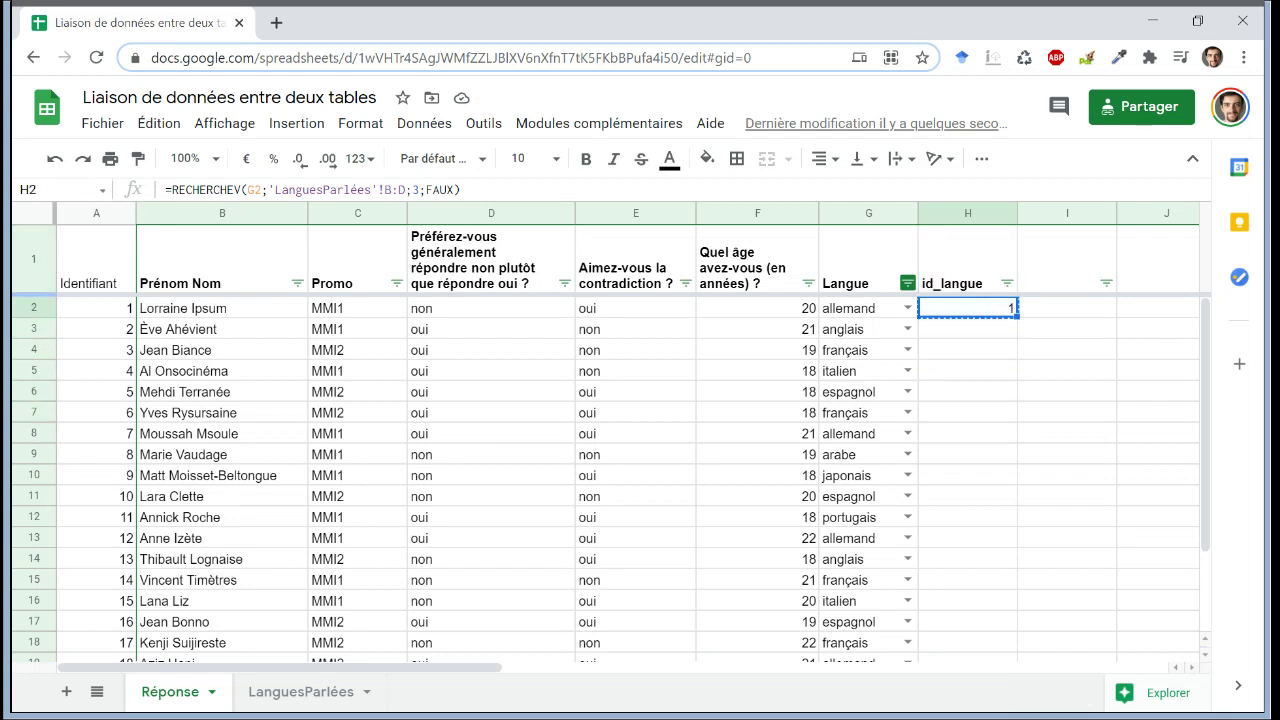
{"action": "key", "text": "shift+Down"}
{"action": "key", "text": "shift+Down"}
{"action": "key", "text": "shift+Down"}
{"action": "key", "text": "shift+Down"}
{"action": "key", "text": "shift+Down"}
{"action": "key", "text": "shift+Down"}
{"action": "key", "text": "shift+Down"}
{"action": "key", "text": "shift+Down"}
{"action": "key", "text": "shift+Down"}
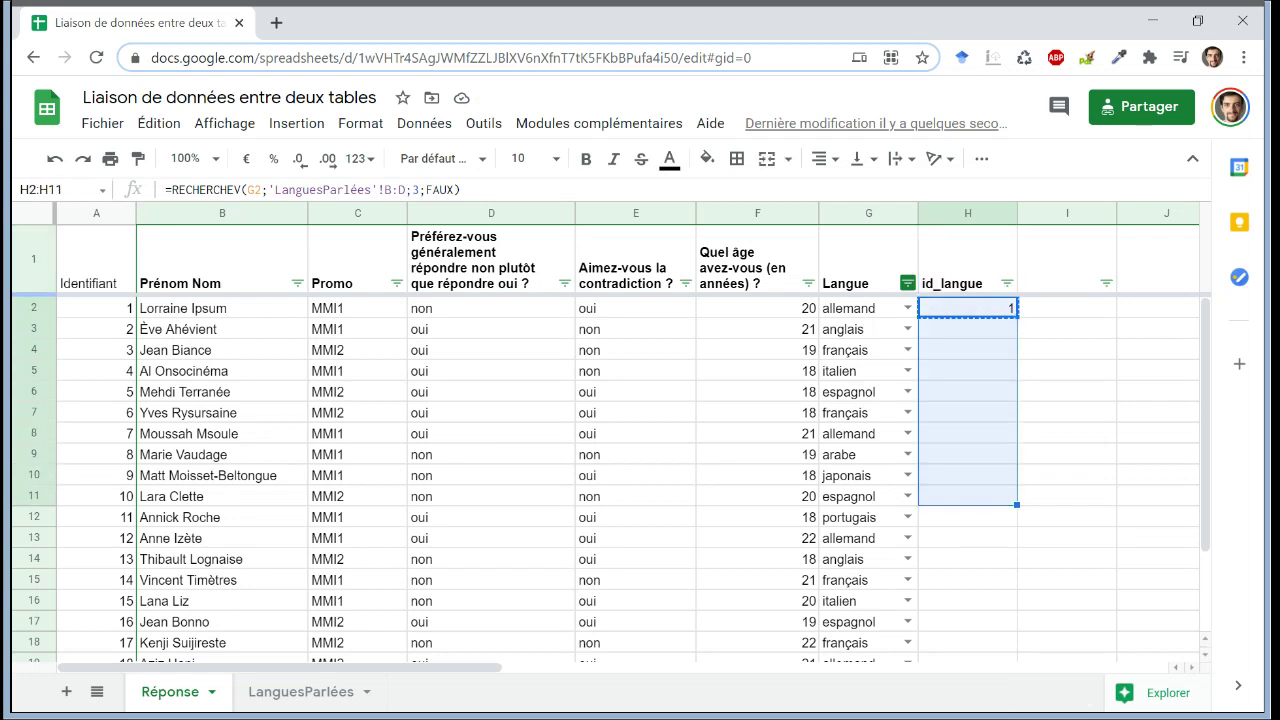
{"action": "key", "text": "shift+Down"}
{"action": "key", "text": "shift+Down"}
{"action": "key", "text": "shift+Down"}
{"action": "key", "text": "shift+Down"}
{"action": "key", "text": "shift+Down"}
{"action": "key", "text": "shift+Down"}
{"action": "key", "text": "shift+Down"}
{"action": "key", "text": "shift+Down"}
{"action": "key", "text": "shift+Down"}
{"action": "key", "text": "shift+Down"}
{"action": "key", "text": "shift+Down"}
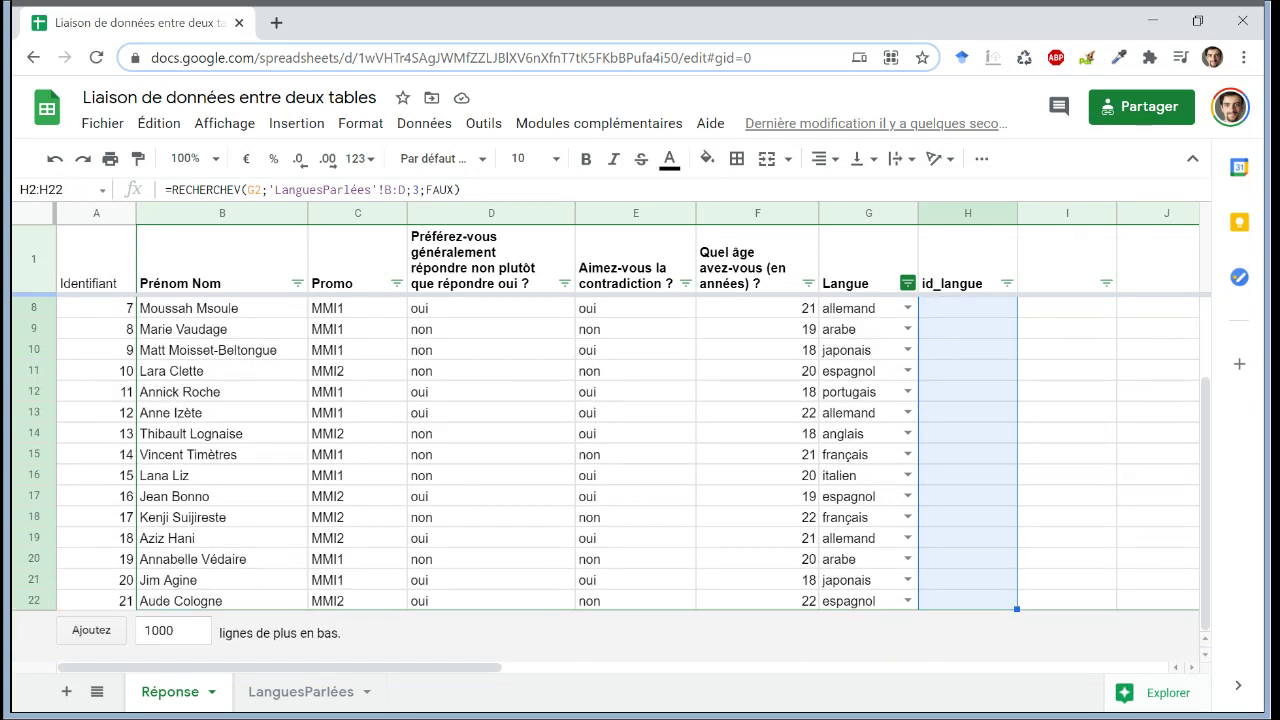
{"action": "key", "text": "ctrl+v"}
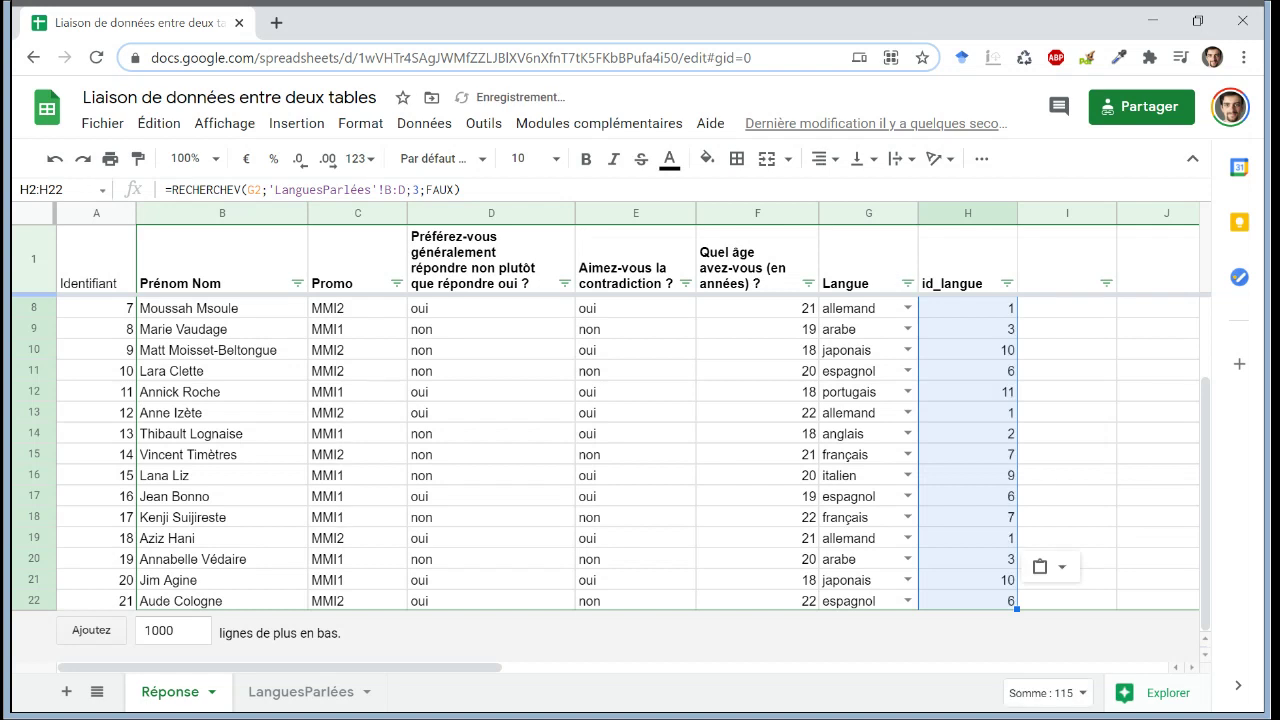
Check the copied id_langue formulas and values in column H against the language identifiers in the LanguesParlées sheet.
{"action": "left_click", "coordinate": [995, 440]}
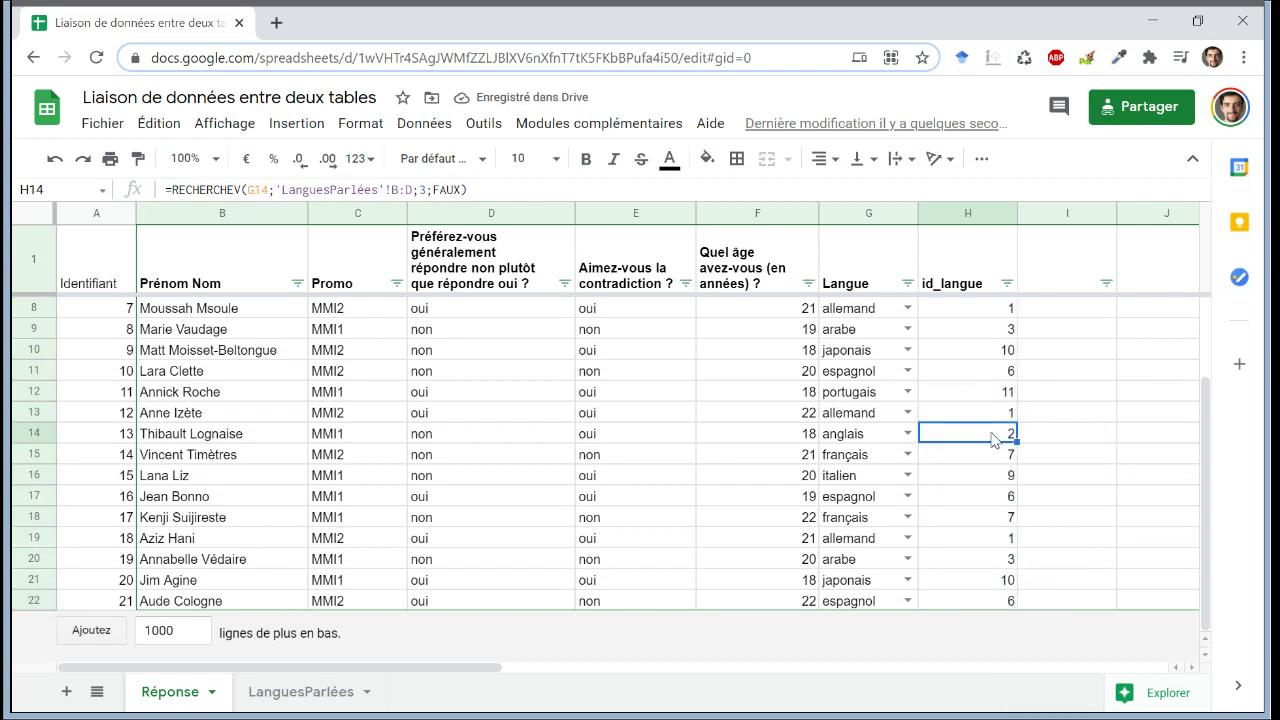
{"action": "key", "text": "Up"}
{"action": "key", "text": "ctrl+Up"}
{"action": "key", "text": "Down"}
{"action": "key", "text": "Down"}
{"action": "key", "text": "Down"}
{"action": "key", "text": "Down"}
{"action": "key", "text": "Down"}
{"action": "key", "text": "Down"}
{"action": "key", "text": "Down"}
{"action": "key", "text": "Down"}
{"action": "key", "text": "Down"}
{"action": "key", "text": "Down"}
{"action": "key", "text": "Down"}
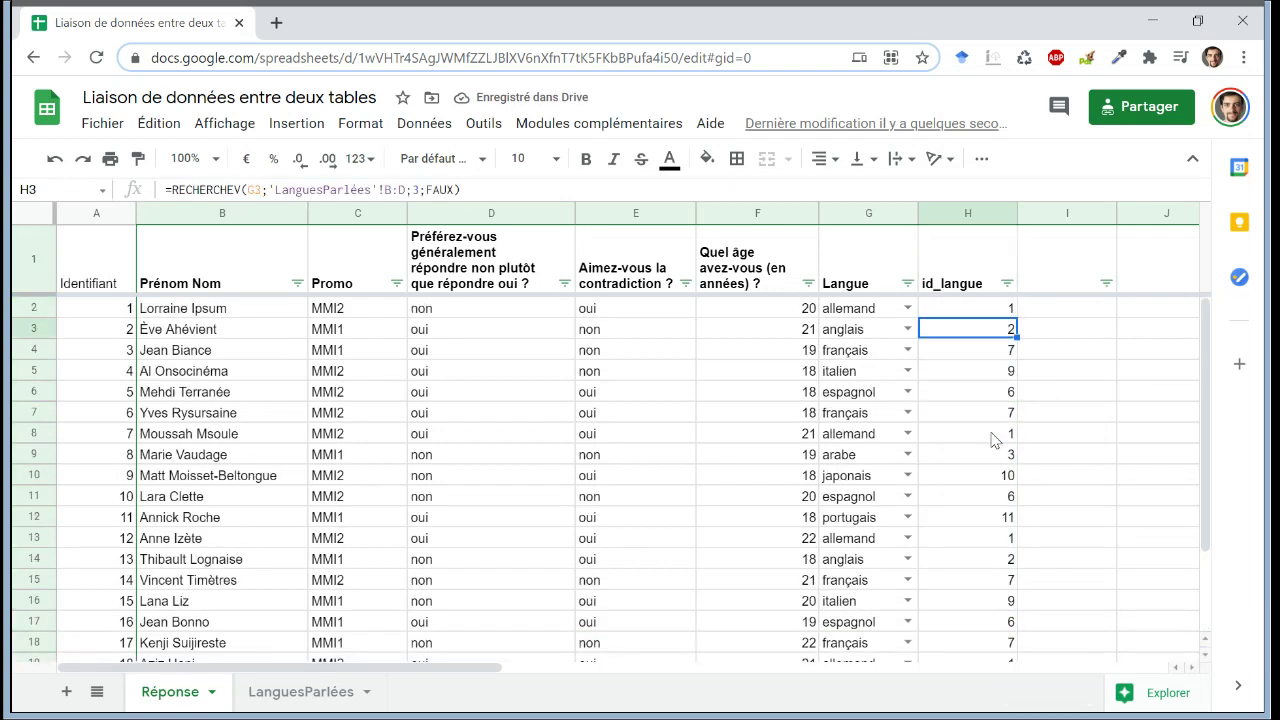
{"action": "key", "text": "Down"}
{"action": "key", "text": "Down"}
{"action": "key", "text": "Down"}
{"action": "key", "text": "Down"}
{"action": "key", "text": "Down"}
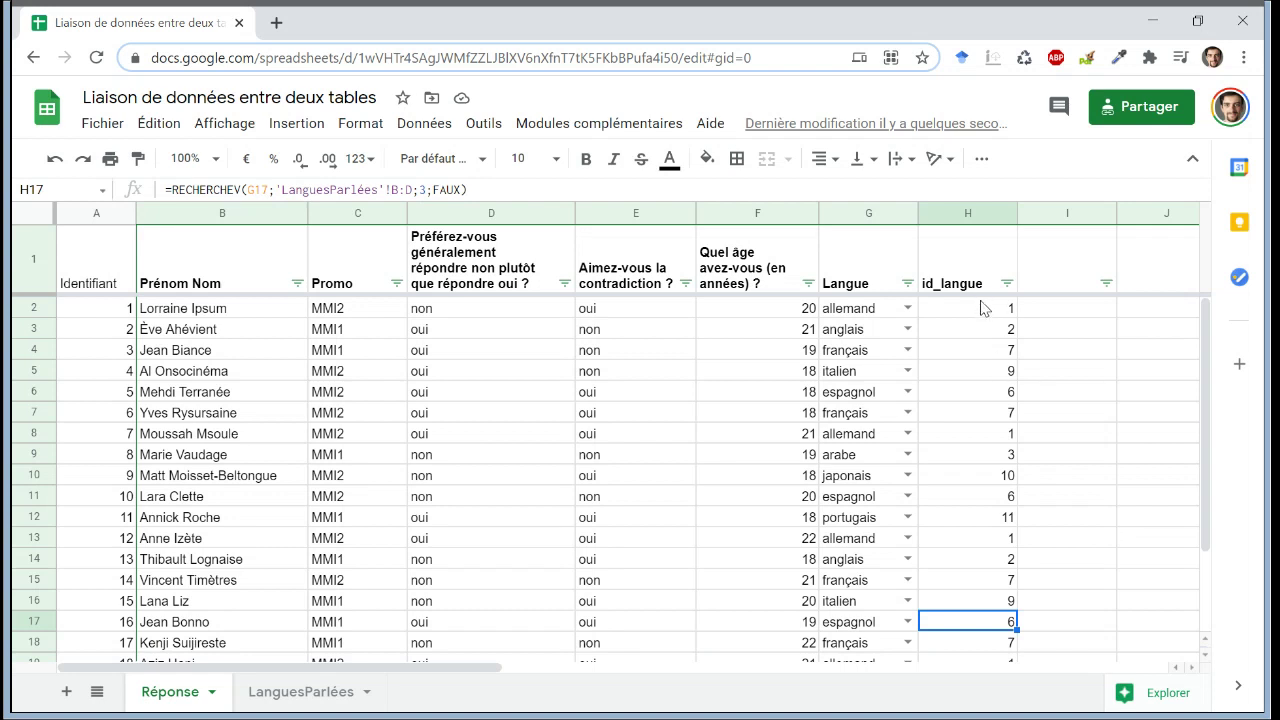
{"action": "left_click", "coordinate": [293, 688]}
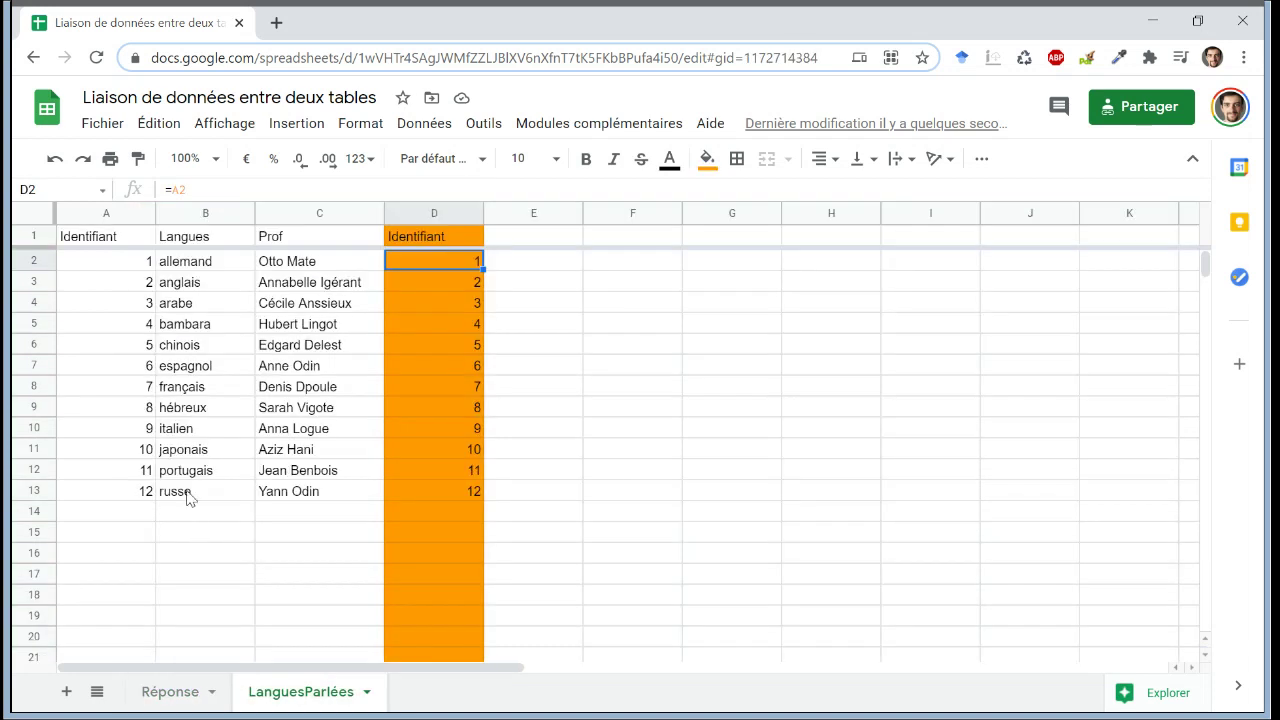
{"action": "left_click", "coordinate": [152, 688]}
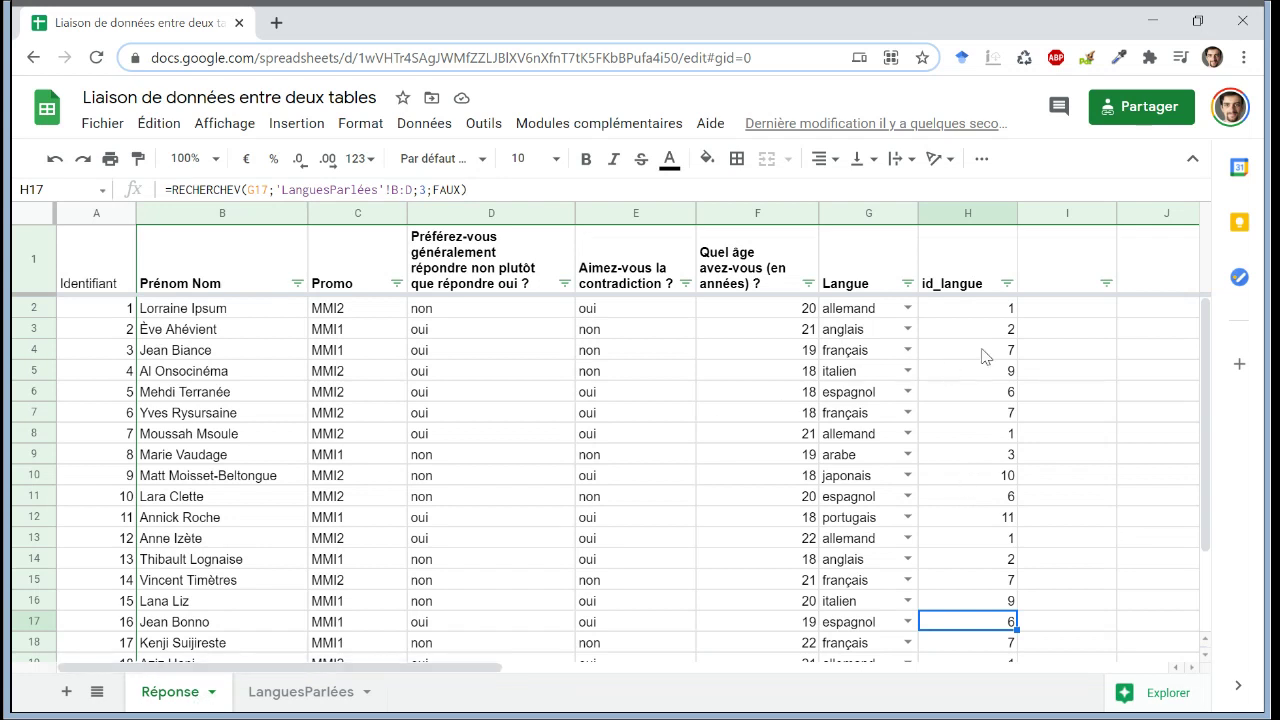
{"action": "left_click", "coordinate": [326, 697]}
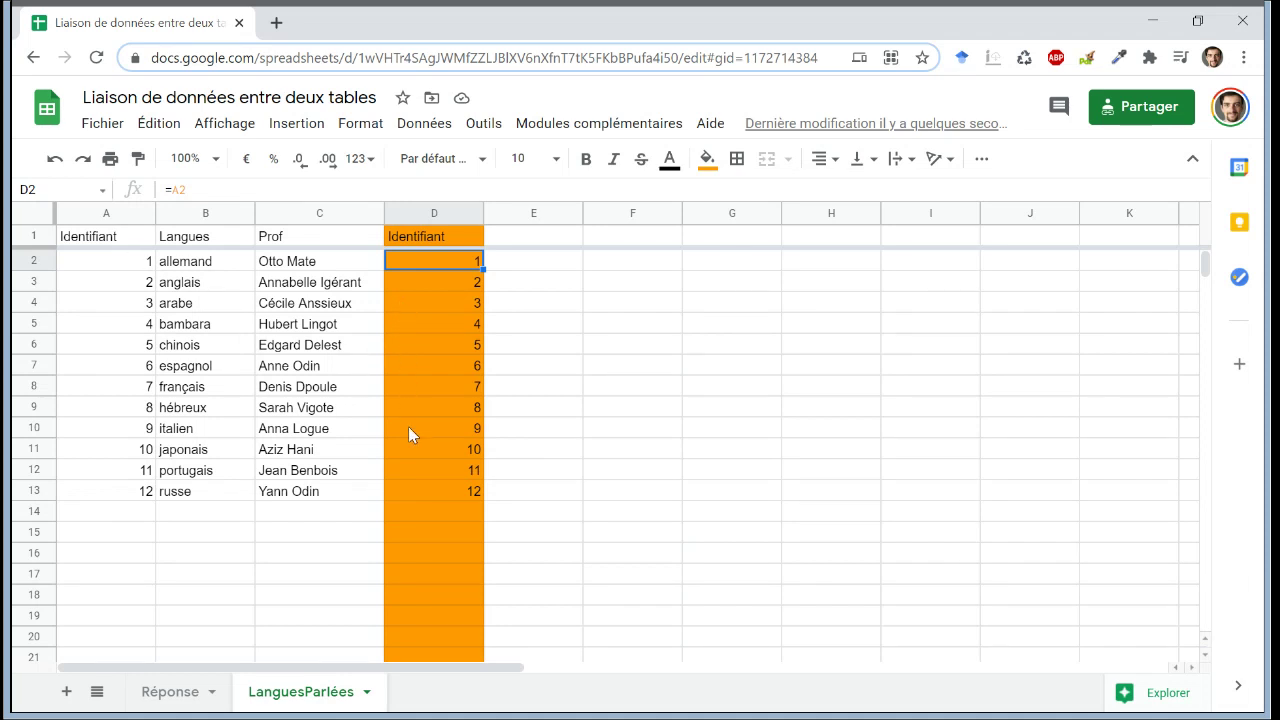
{"action": "left_click", "coordinate": [170, 696]}
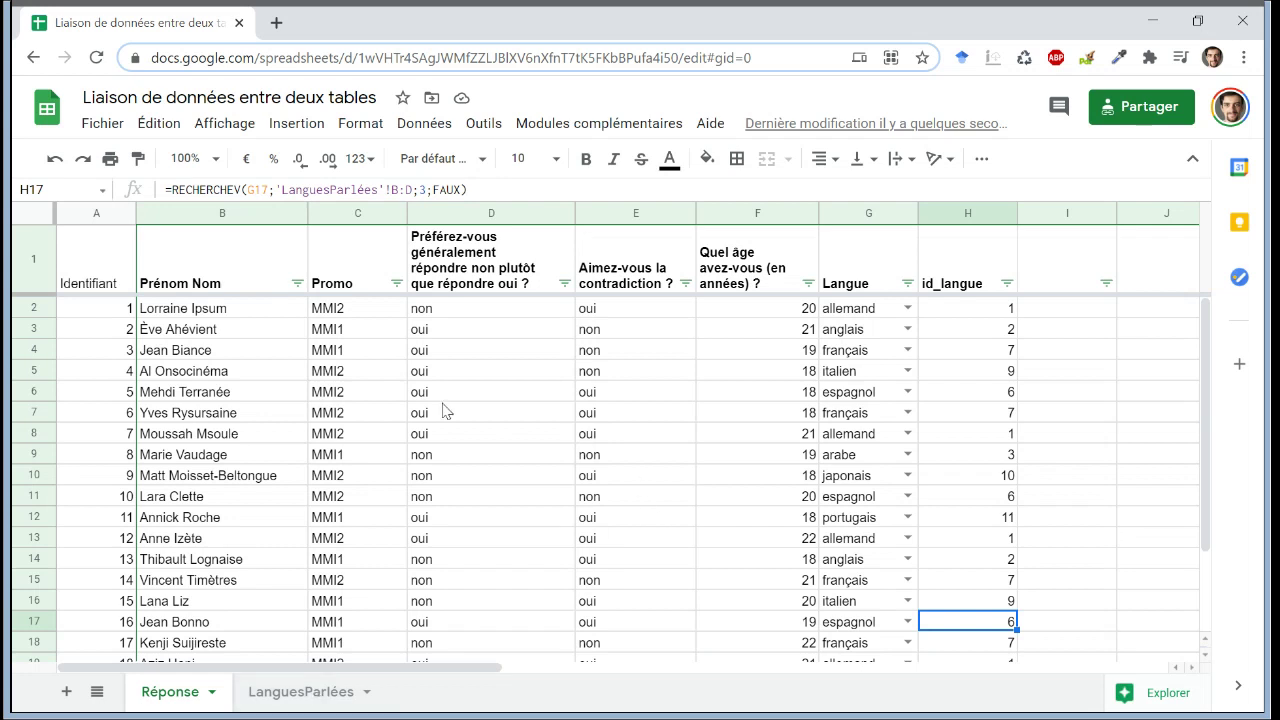
Add a new sheet named EtudiantsLangues after LanguesParlées and freeze its first row.
{"action": "left_click", "coordinate": [258, 691]}
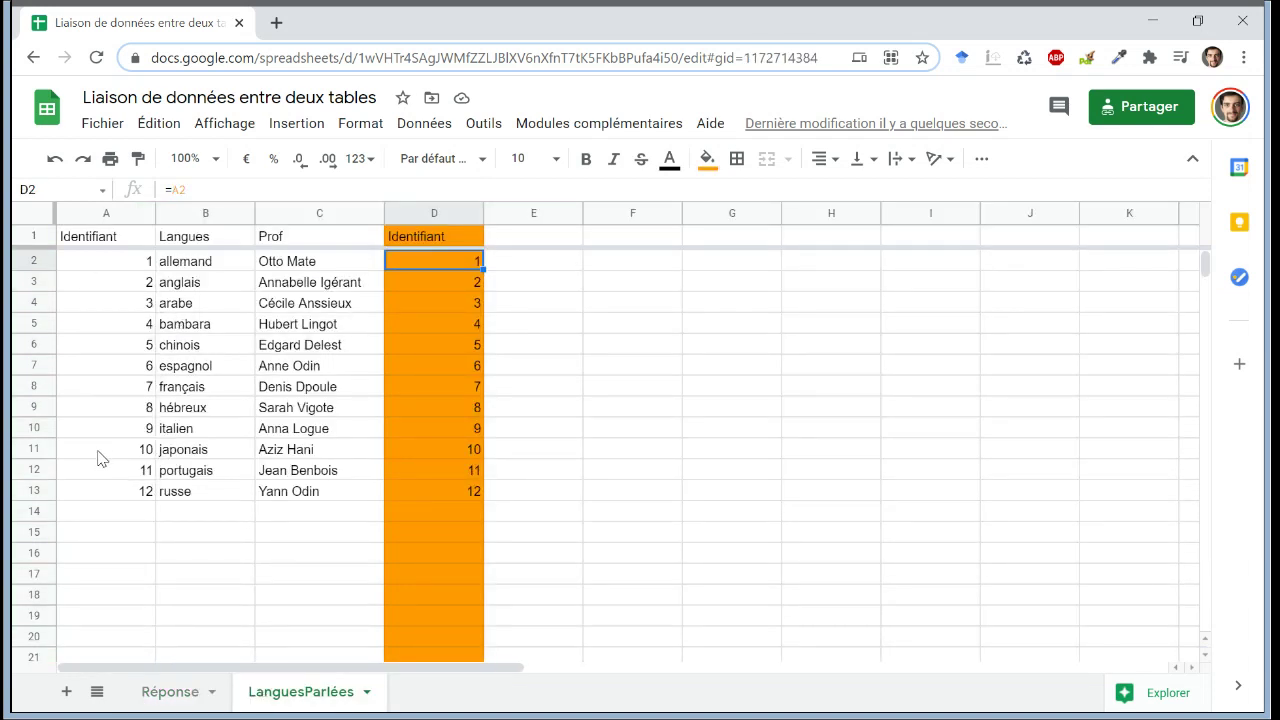
{"action": "left_click", "coordinate": [67, 692]}
{"action": "double_click", "coordinate": [453, 692]}
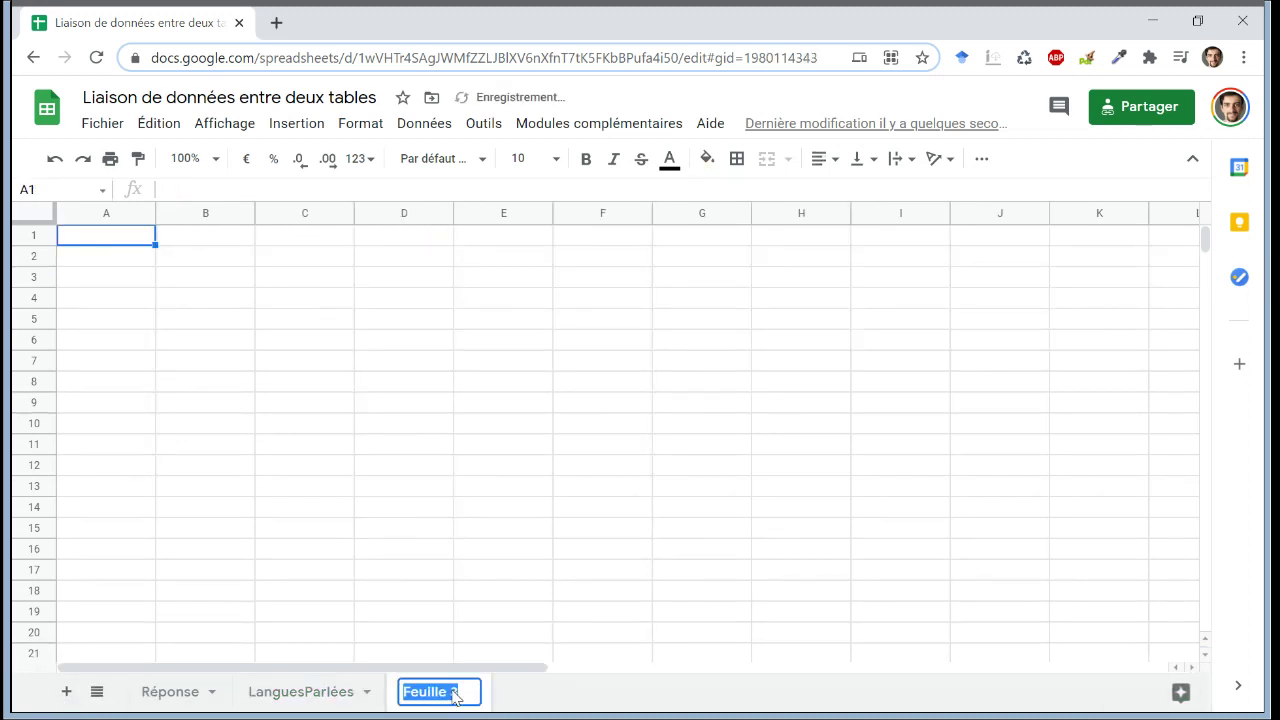
{"action": "type", "text": "Etudiant"}
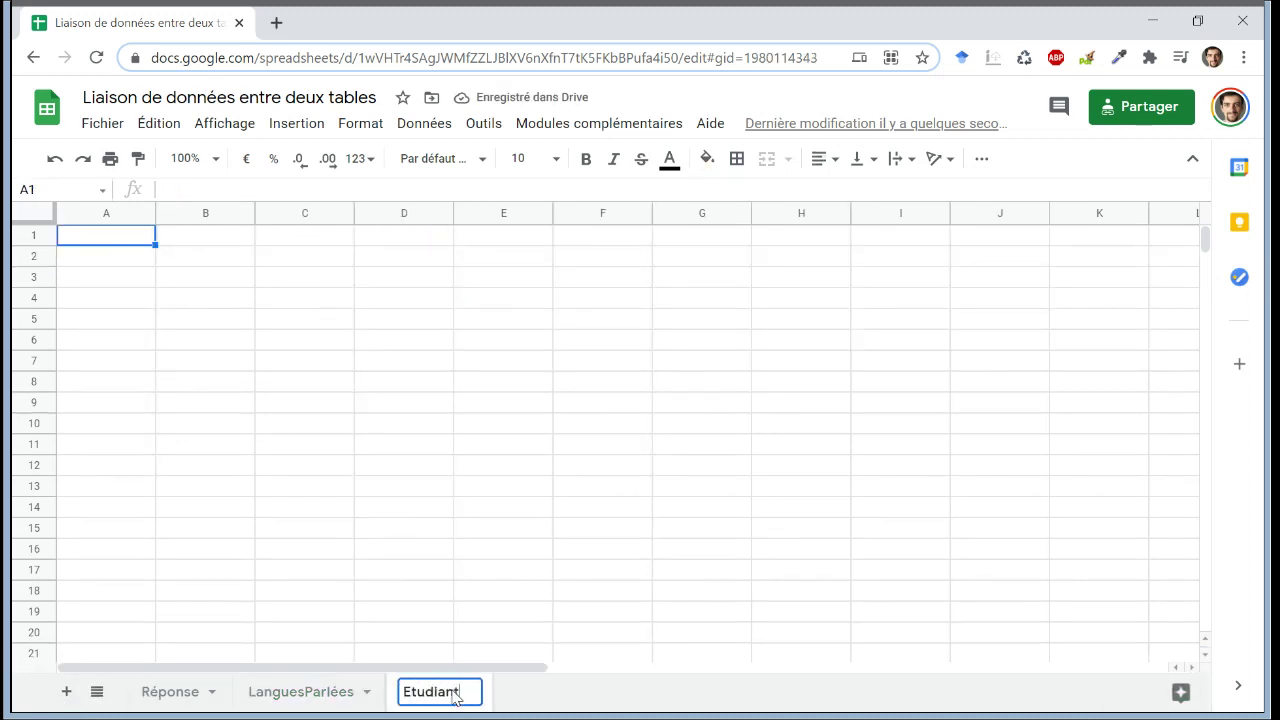
{"action": "type", "text": "sLangues"}
{"action": "key", "text": "Return"}
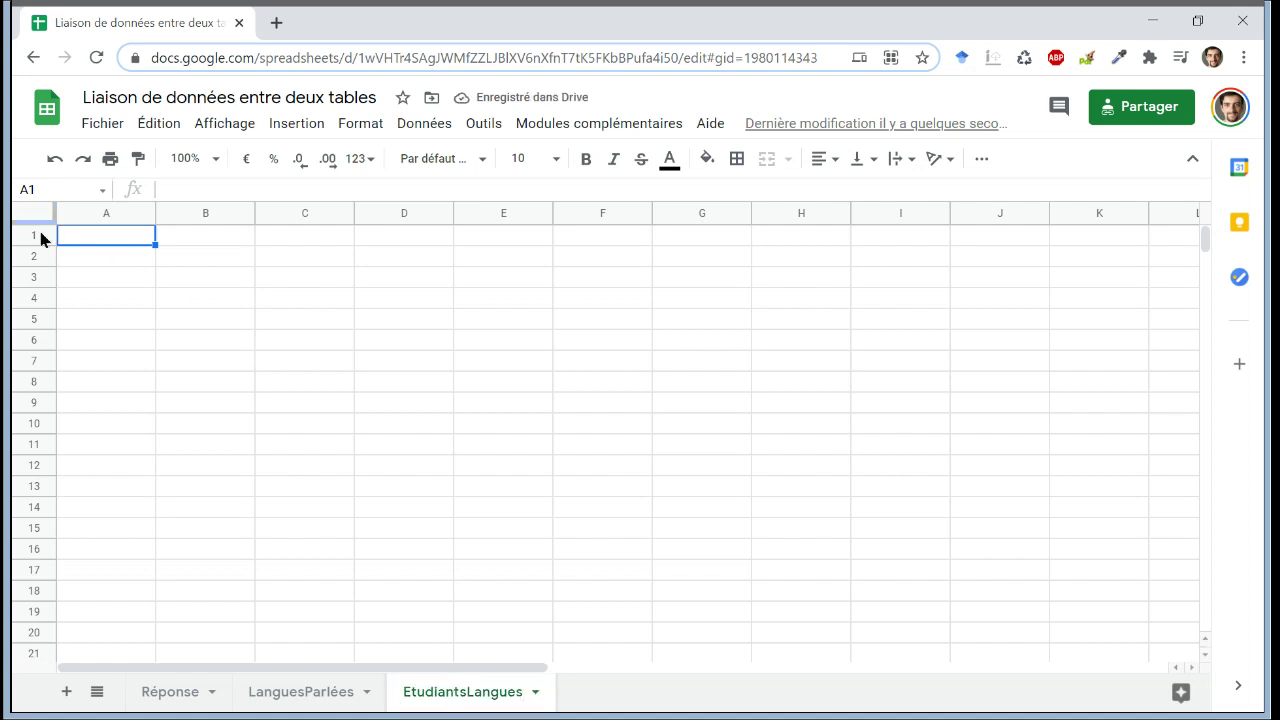
{"action": "left_click_drag", "start_coordinate": [45, 222], "coordinate": [116, 246]}
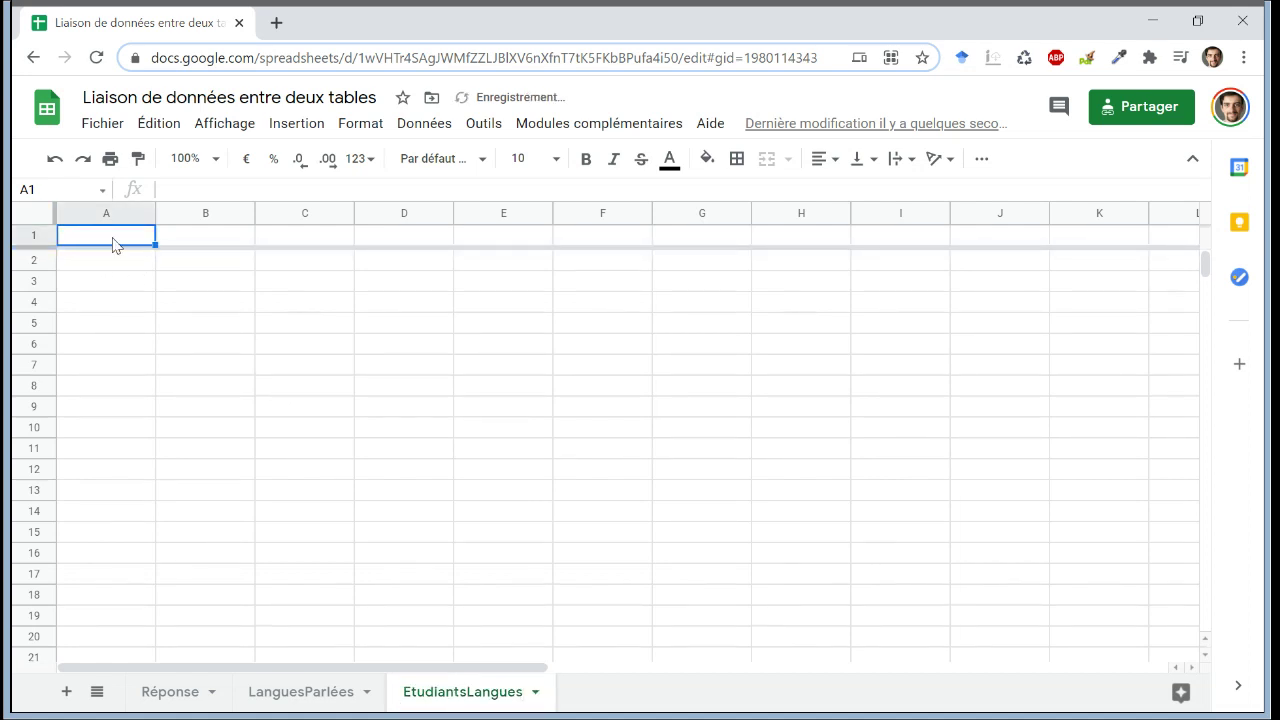
Enter the headers id_etudiant in C1 and id_langue in D1 of the EtudiantsLangues sheet.
{"action": "left_click", "coordinate": [278, 240]}
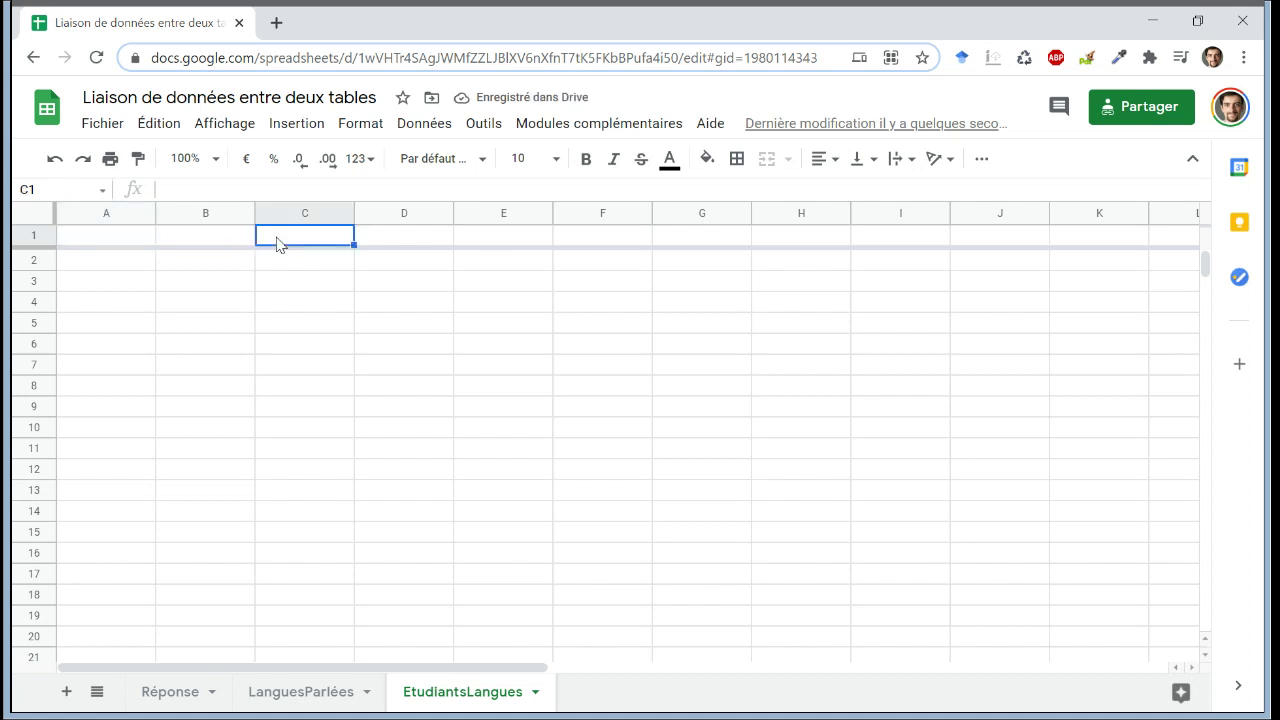
{"action": "type", "text": "id_e"}
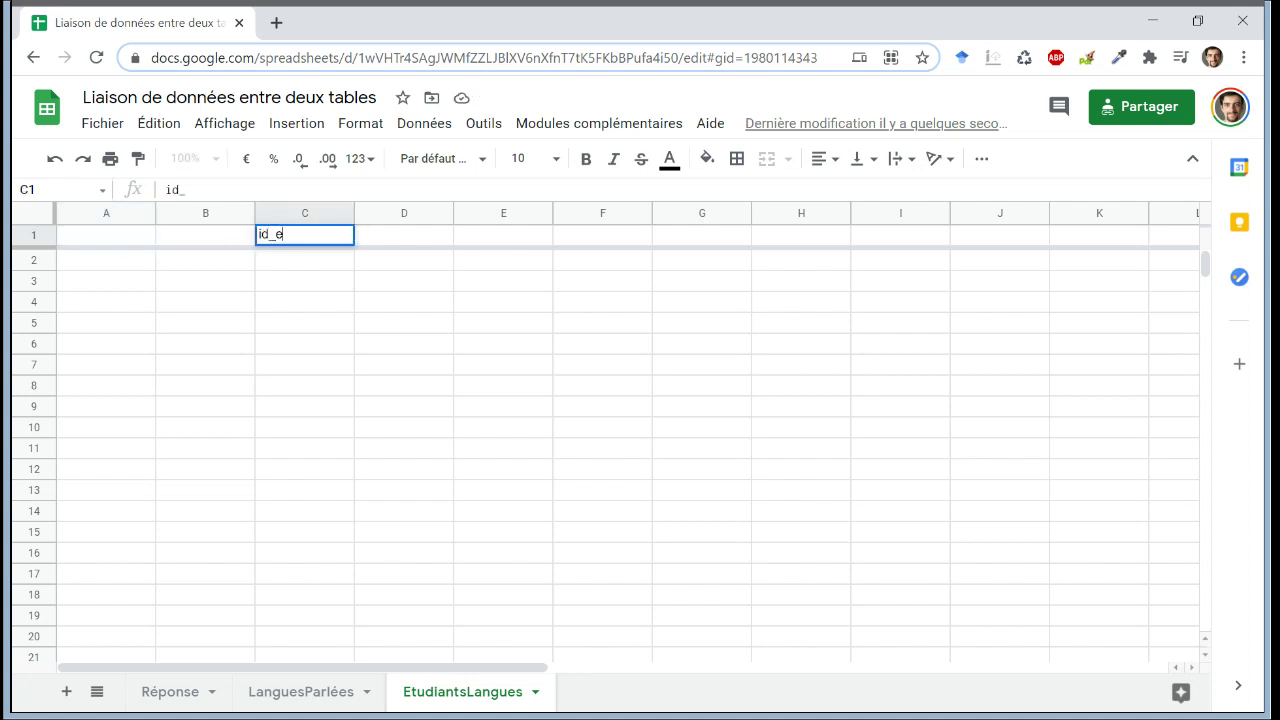
{"action": "type", "text": "tudiant"}
{"action": "key", "text": "Tab"}
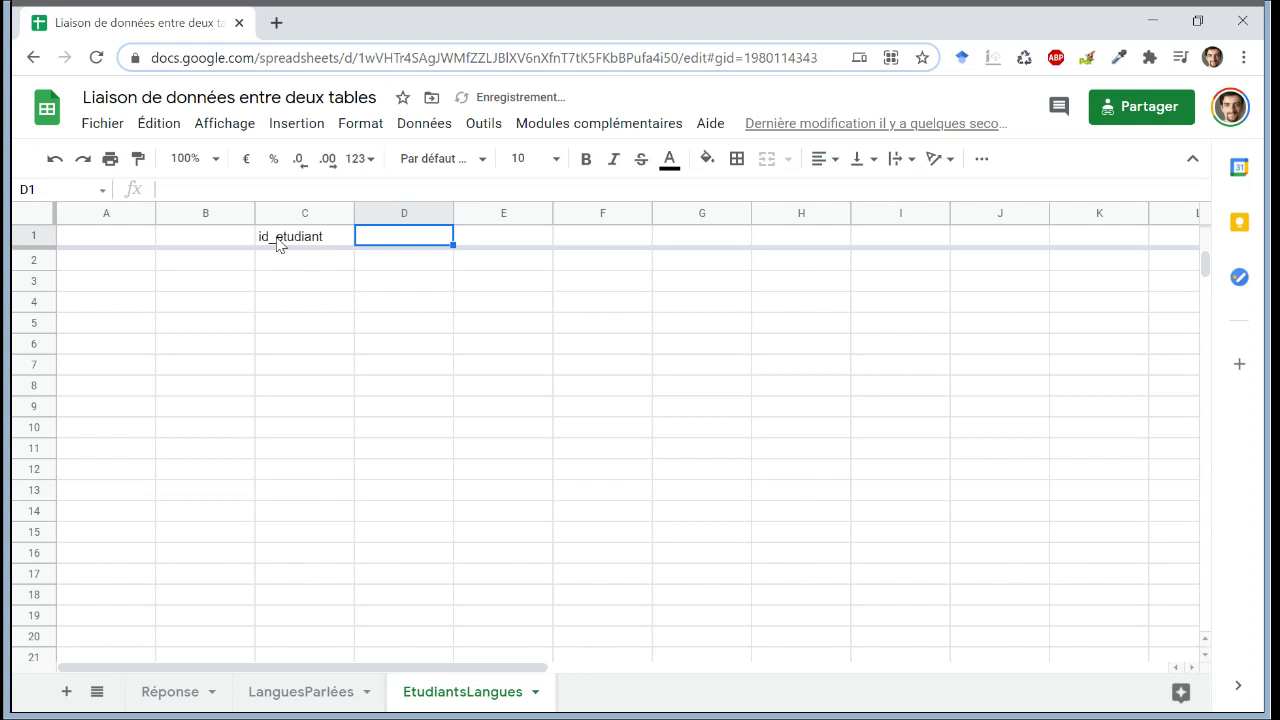
{"action": "type", "text": "id_langue"}
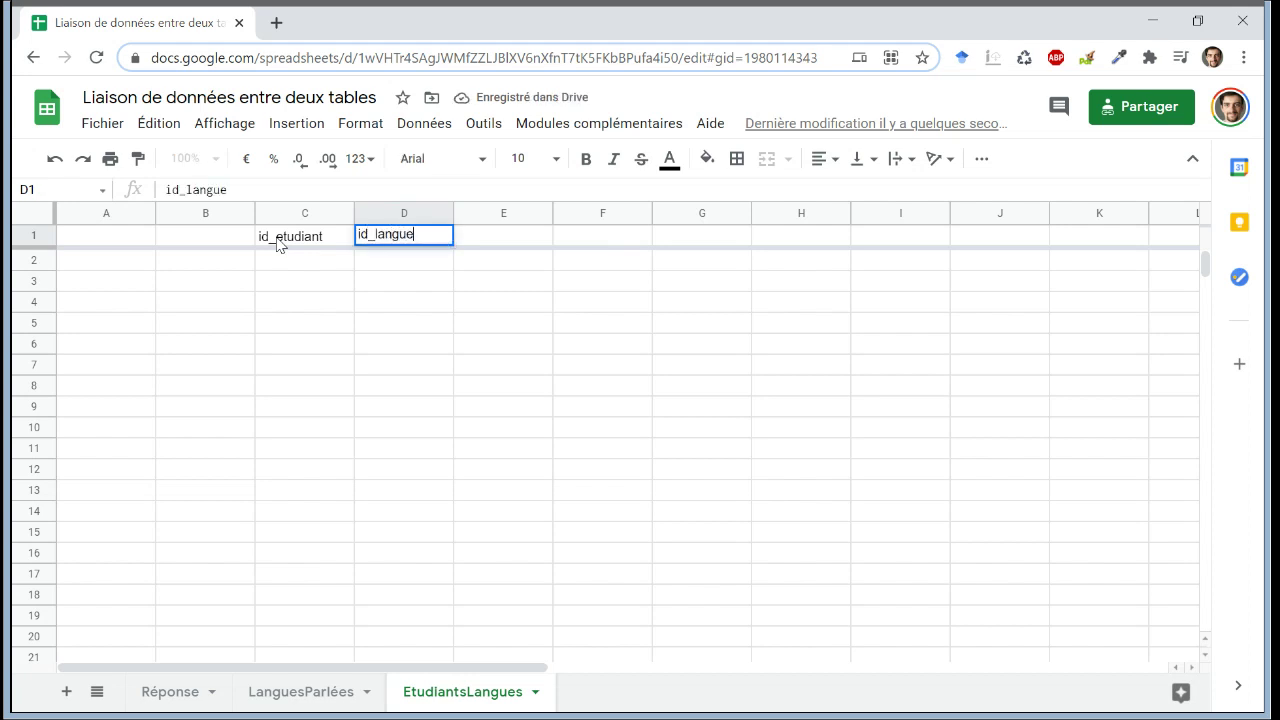
{"action": "key", "text": "Return"}
{"action": "key", "text": "Up"}
{"action": "key", "text": "Left"}
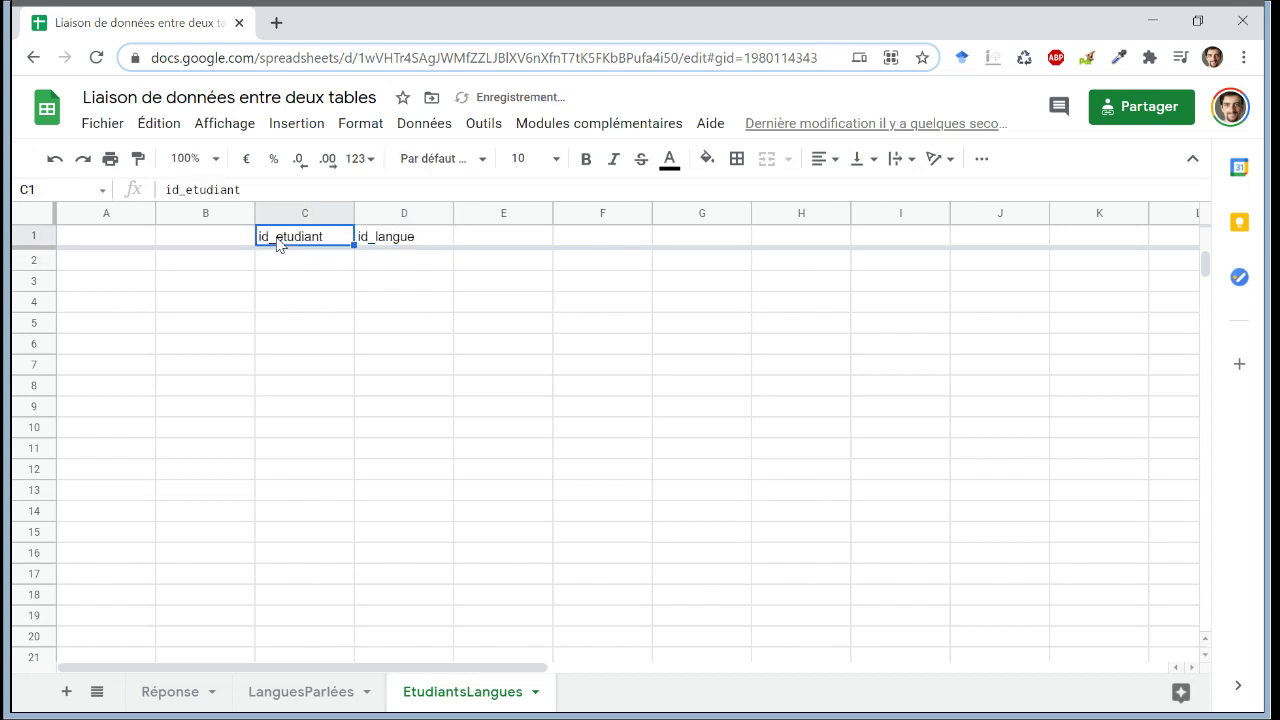
{"action": "key", "text": "Left"}
{"action": "key", "text": "Left"}
{"action": "key", "text": "Right"}
{"action": "key", "text": "Right"}
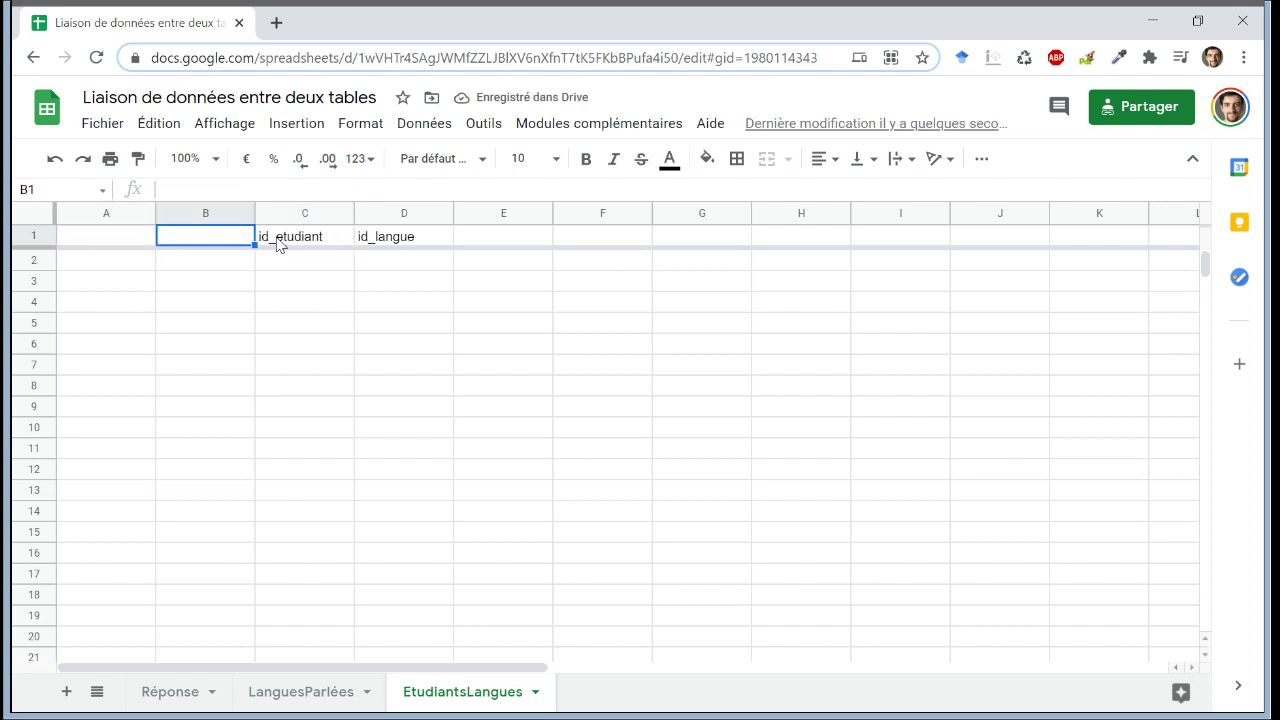
{"action": "key", "text": "Down"}
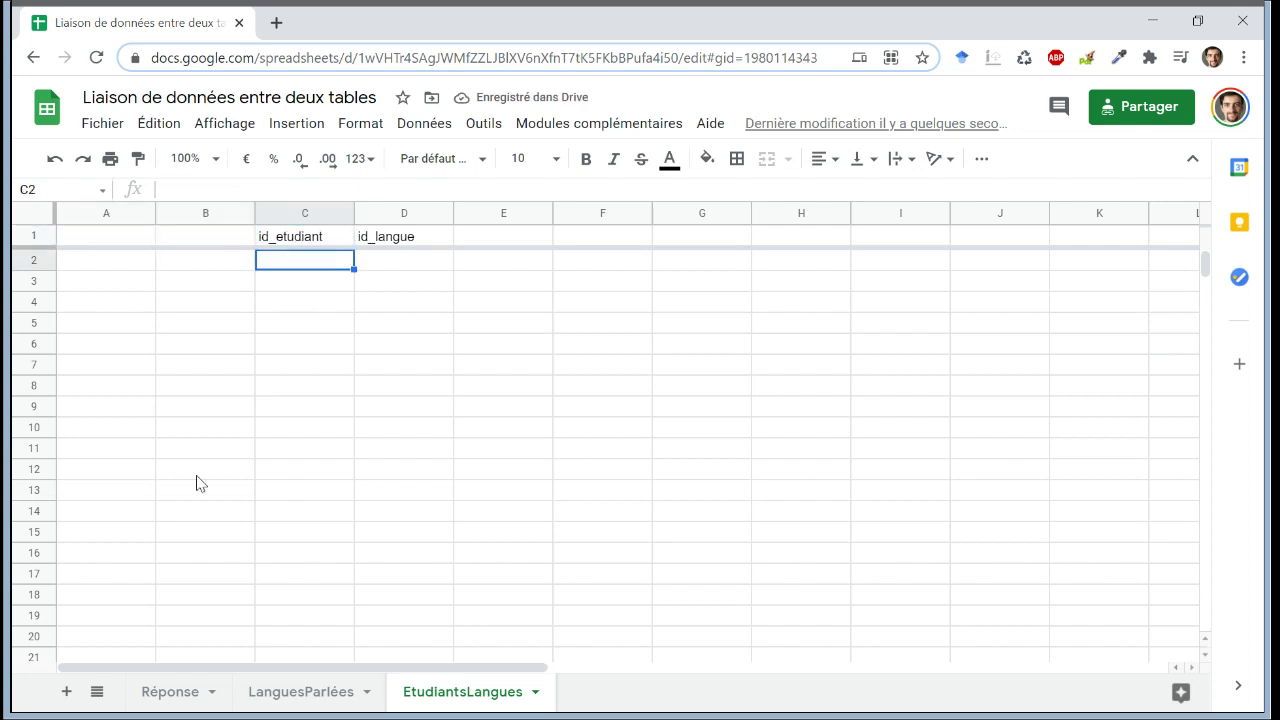
Enter the headers Etudiant in A1 and Langue in B1 of the EtudiantsLangues sheet.
{"action": "left_click", "coordinate": [172, 696]}
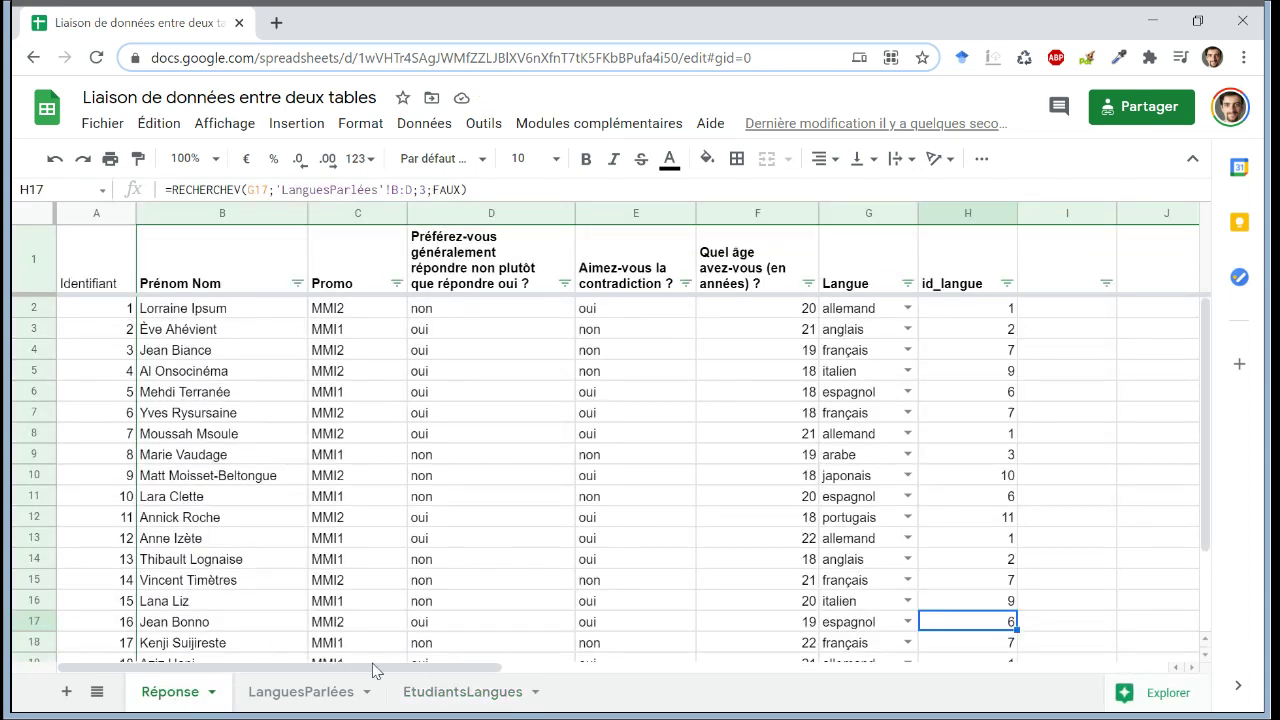
{"action": "left_click", "coordinate": [404, 682]}
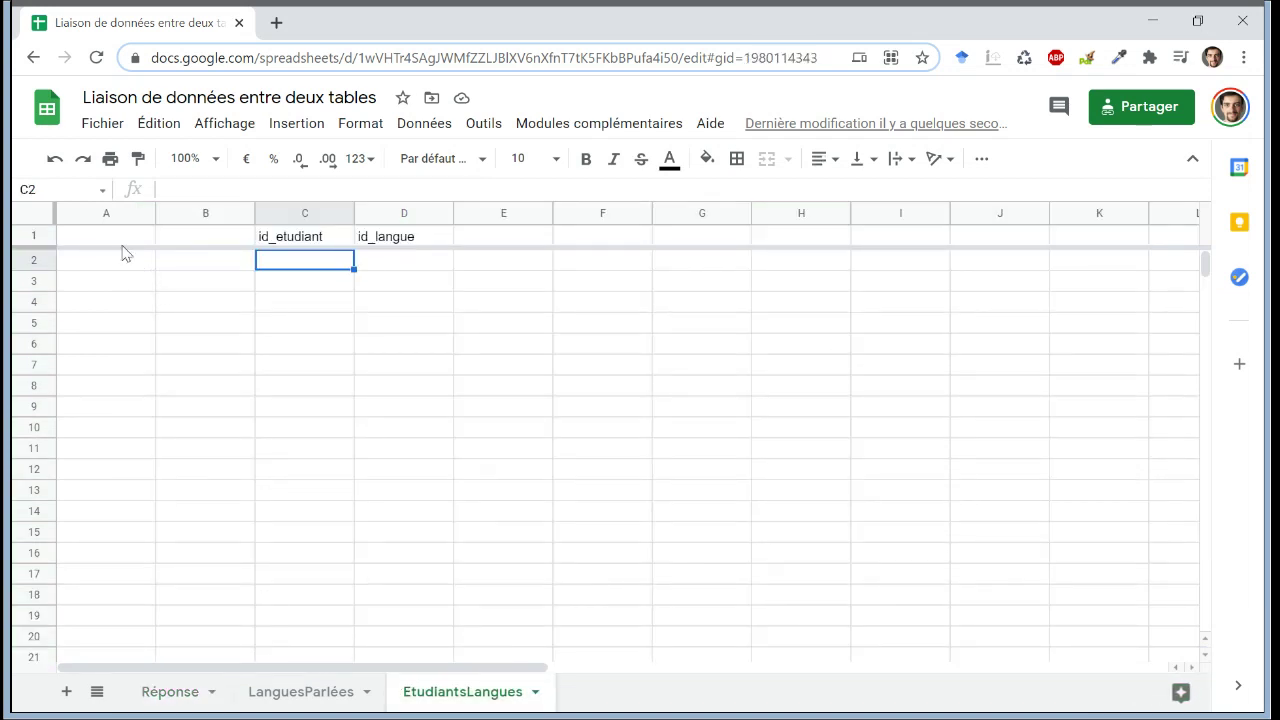
{"action": "left_click", "coordinate": [121, 244]}
{"action": "type", "text": "Etudia"}
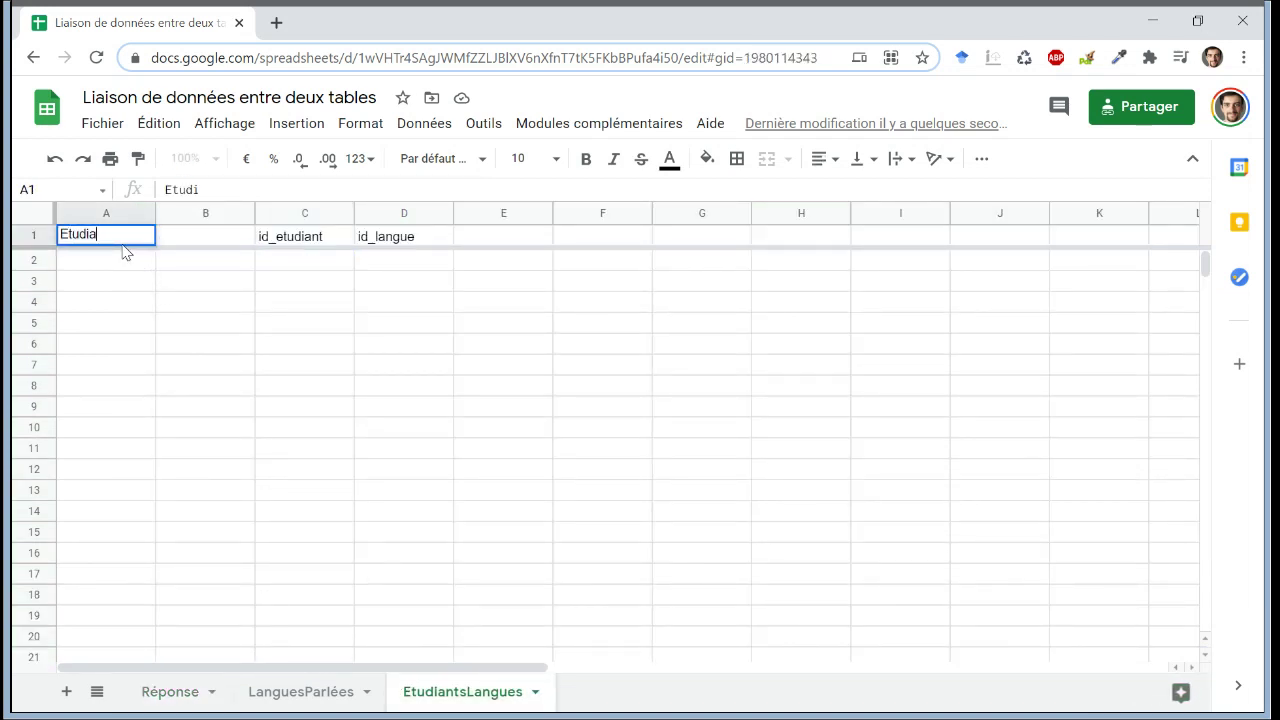
{"action": "type", "text": "nt"}
{"action": "key", "text": "Tab"}
{"action": "type", "text": "Langues"}
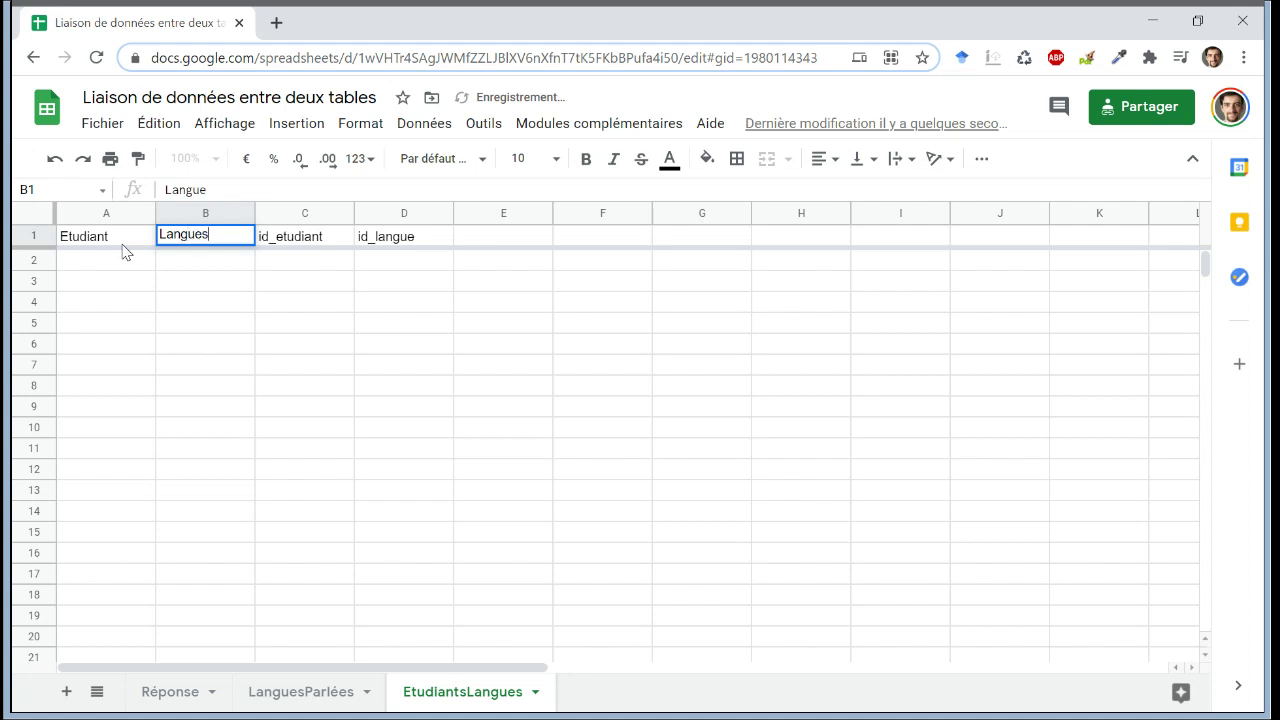
{"action": "key", "text": "Tab"}
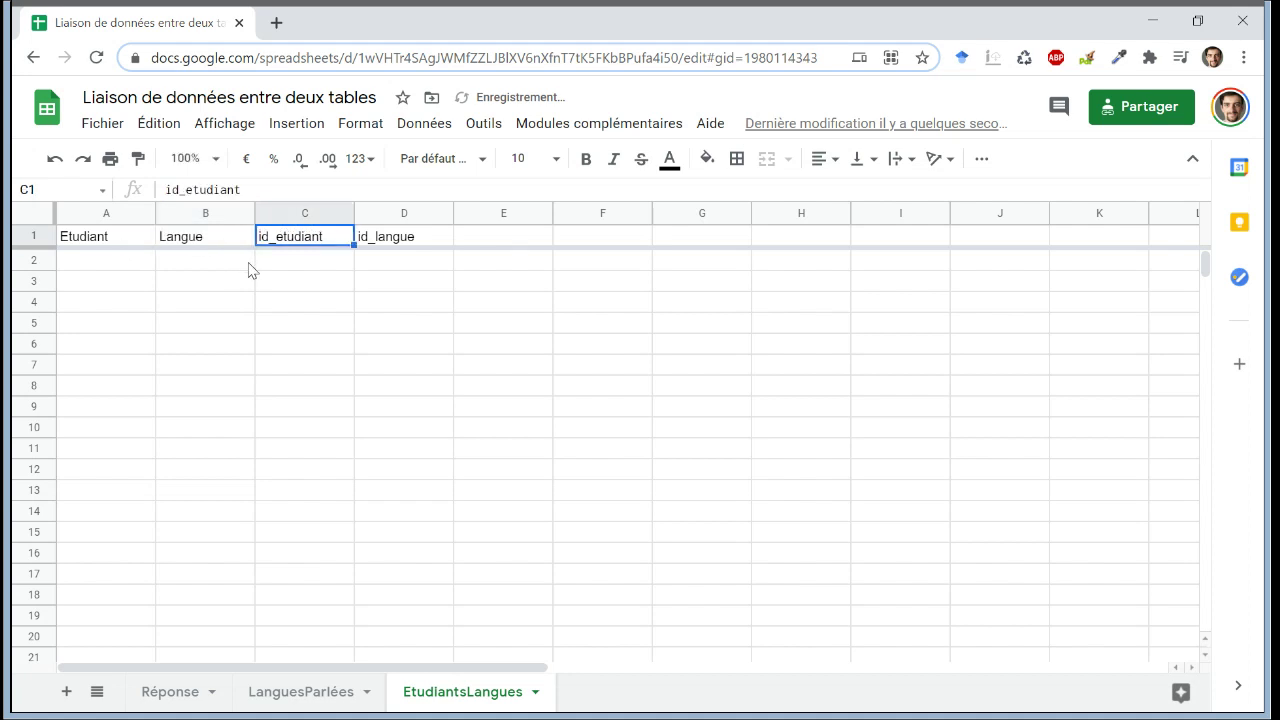
Apply list data validation to A2:A97 of the EtudiantsLangues sheet, sourced from the student names in Réponse!B2:B22.
{"action": "left_click", "coordinate": [128, 268]}
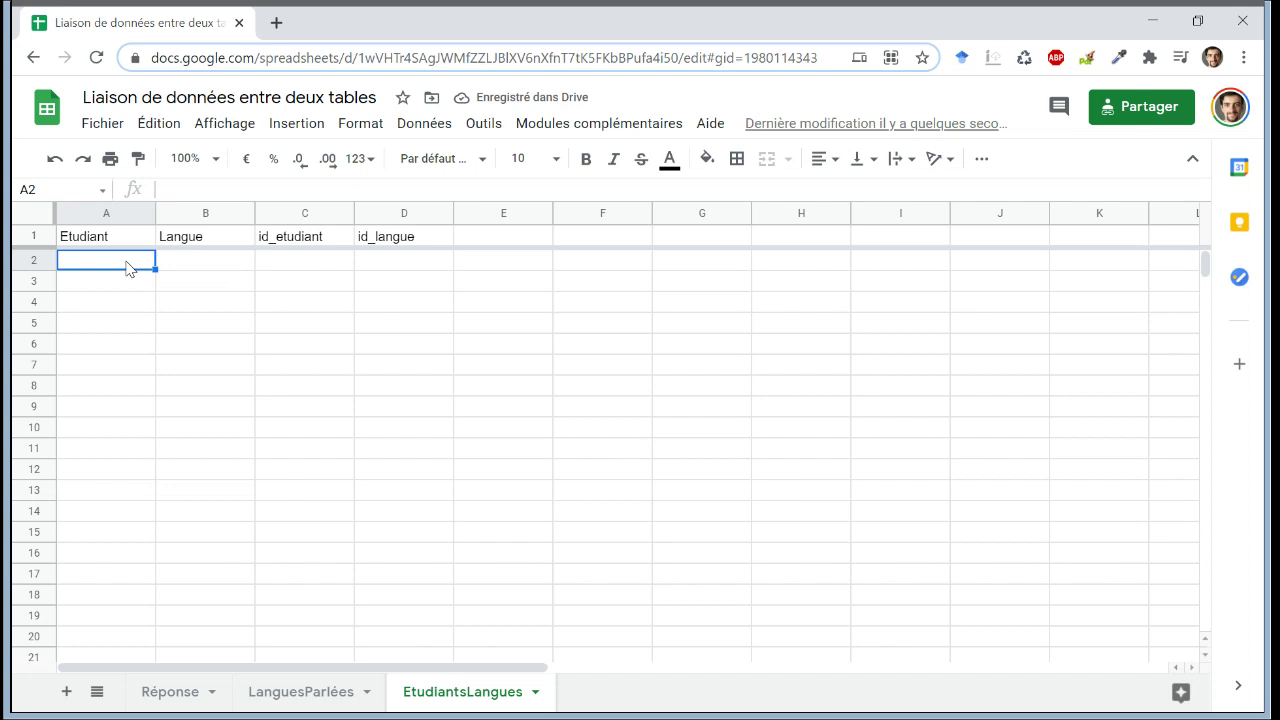
{"action": "key", "text": "ctrl+shift+Down"}
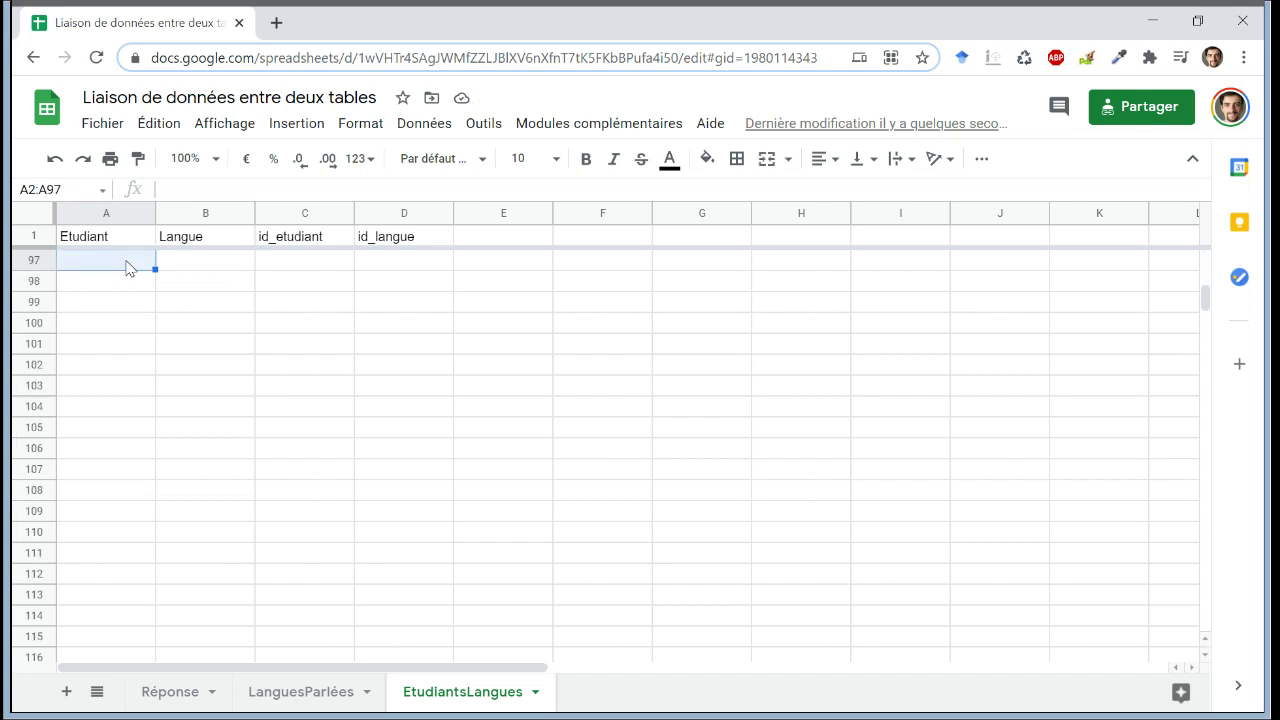
{"action": "left_click", "coordinate": [425, 123]}
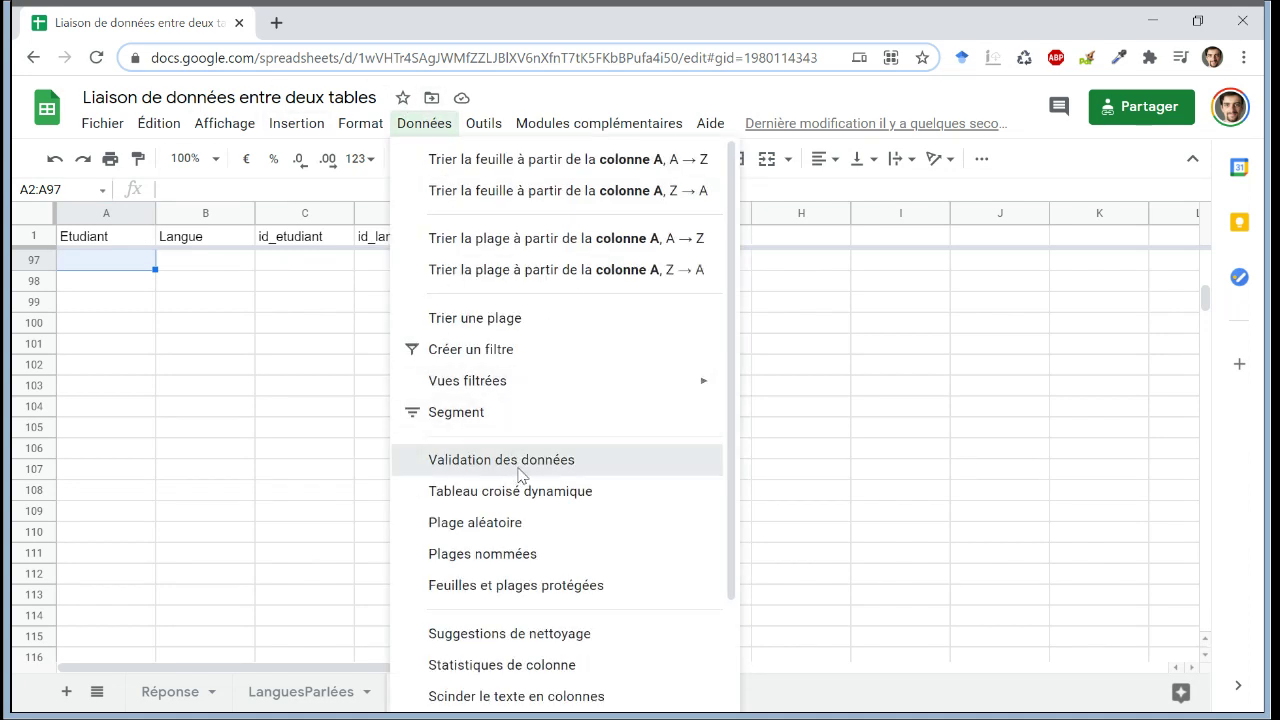
{"action": "left_click", "coordinate": [518, 468]}
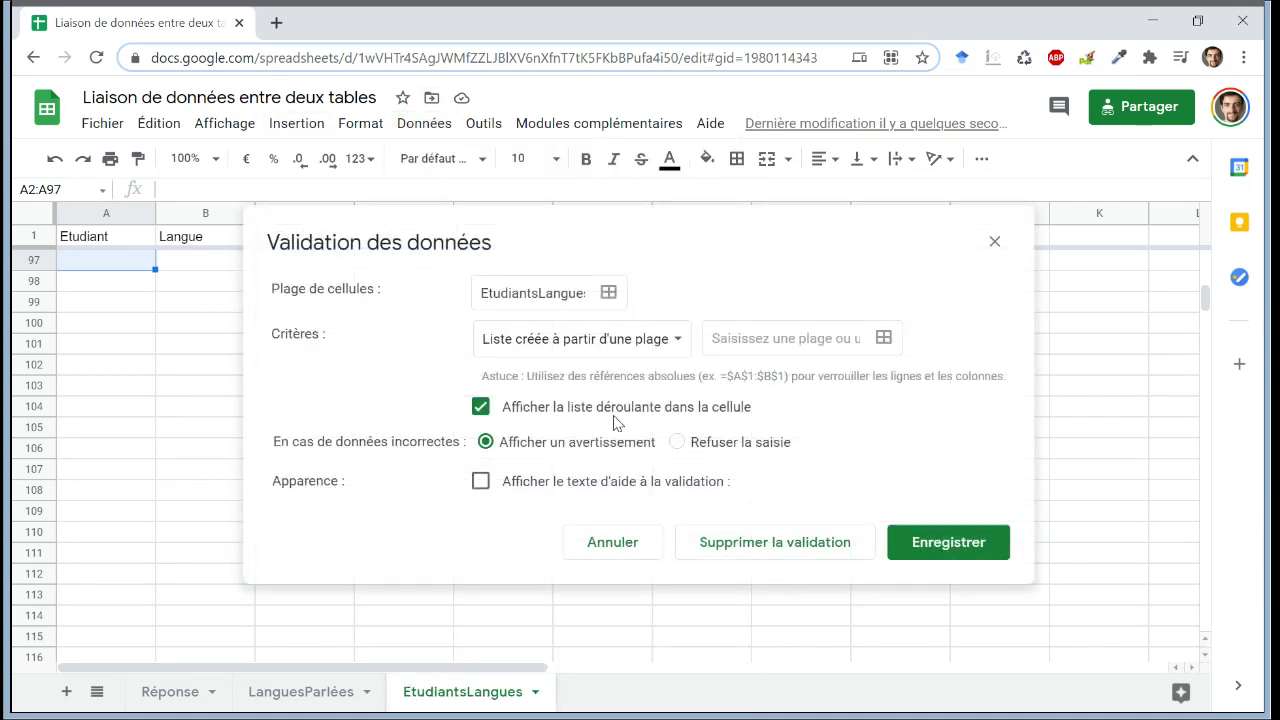
{"action": "left_click", "coordinate": [883, 338]}
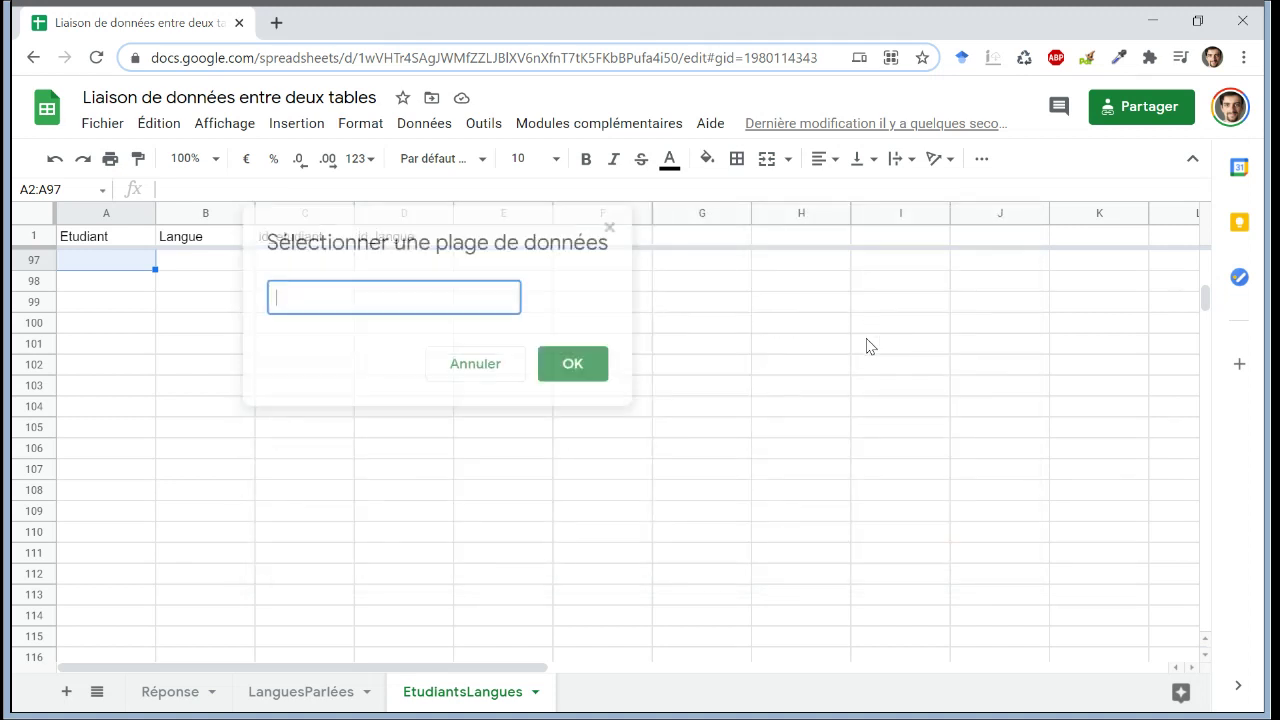
{"action": "left_click", "coordinate": [179, 692]}
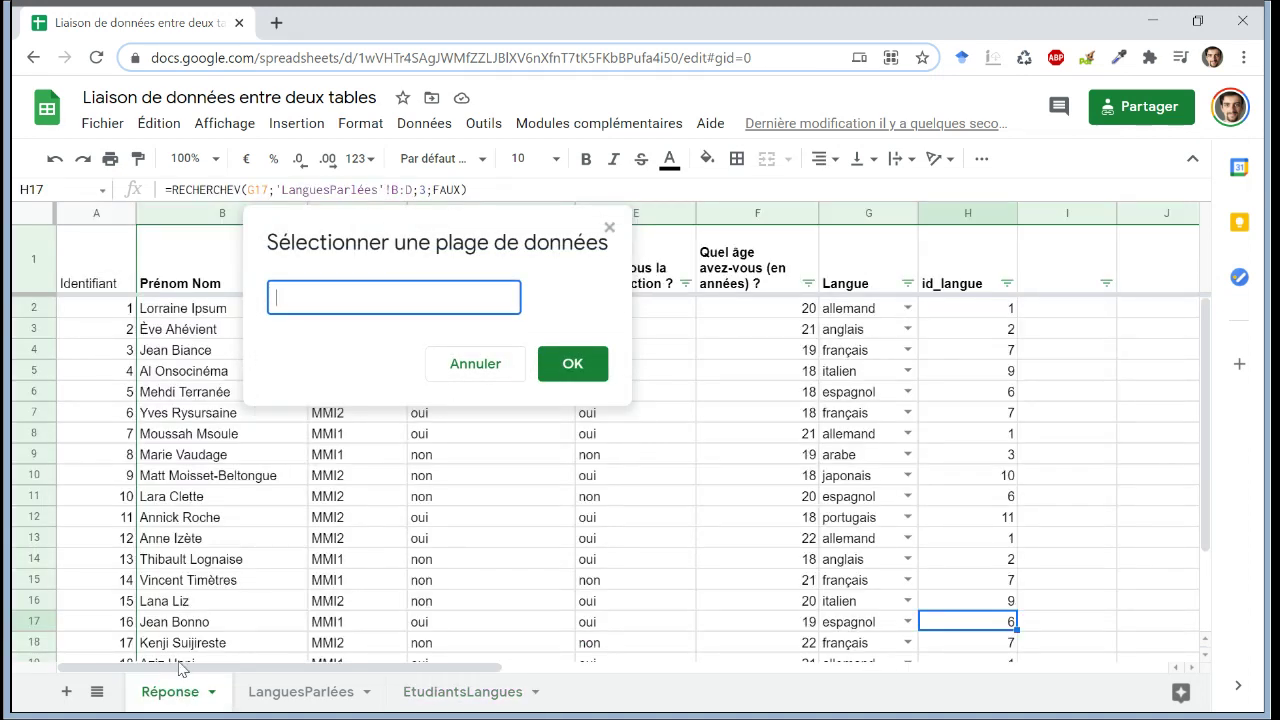
{"action": "left_click", "coordinate": [181, 309]}
{"action": "key", "text": "ctrl+shift+Down"}
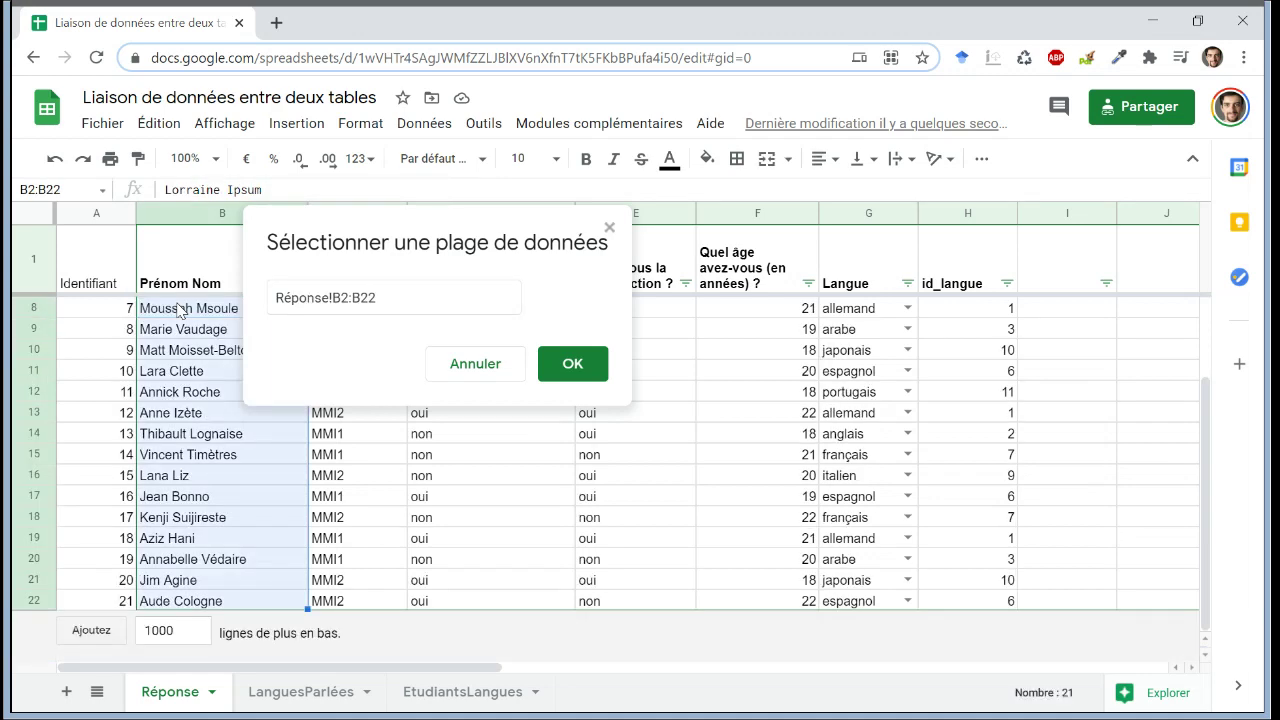
{"action": "left_click", "coordinate": [565, 364]}
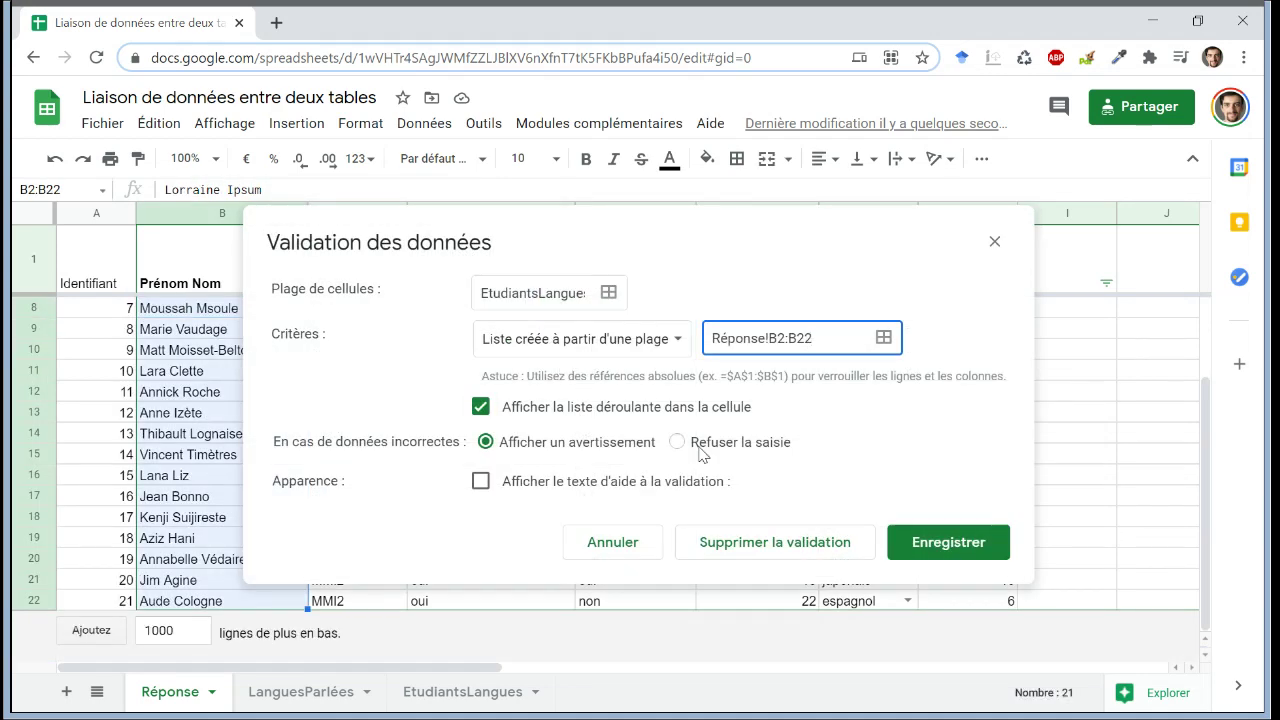
{"action": "left_click", "coordinate": [915, 543]}
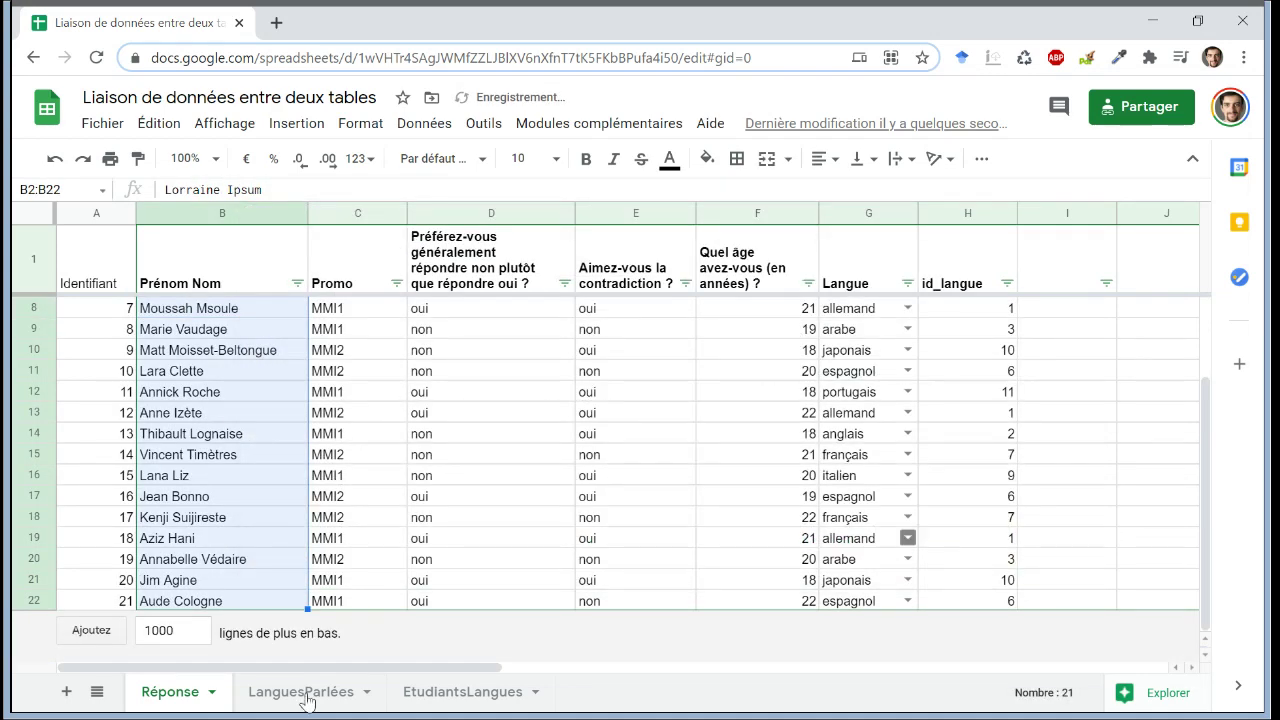
Apply list data validation to B21:B97 of the EtudiantsLangues sheet, sourced from the languages in LanguesParlées!B2:B13.
{"action": "left_click", "coordinate": [412, 694]}
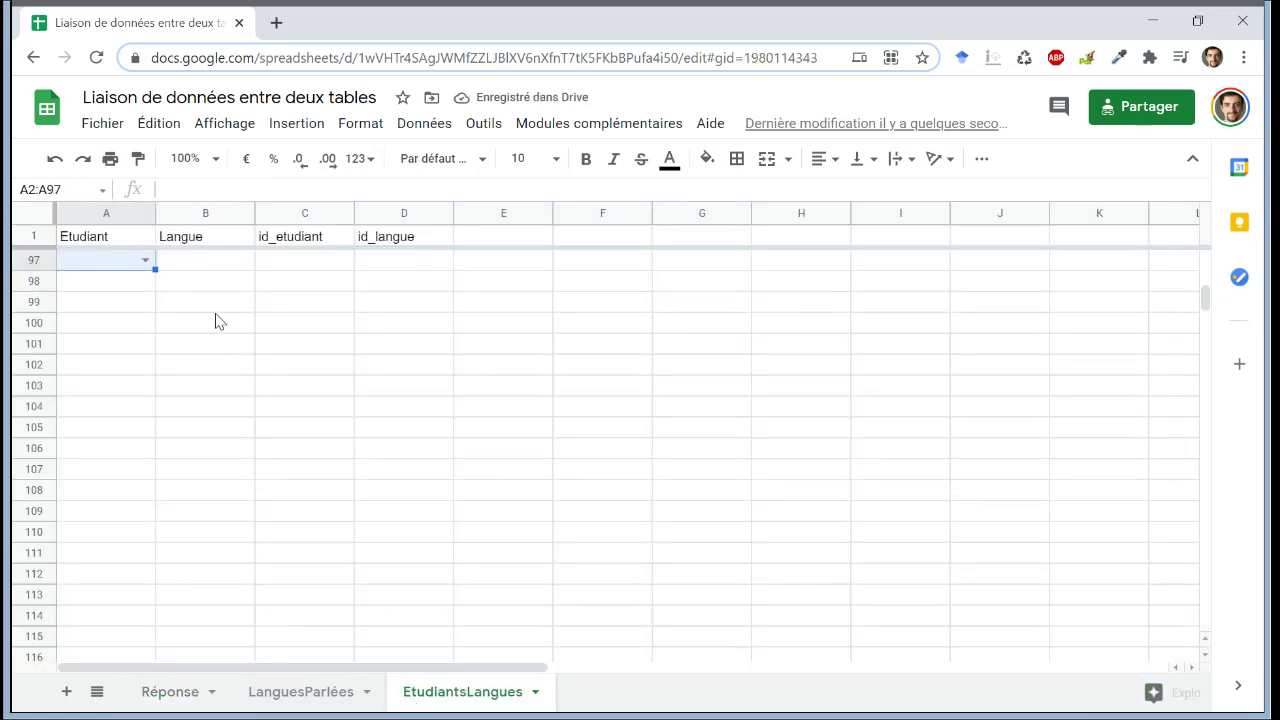
{"action": "left_click_drag", "start_coordinate": [213, 270], "coordinate": [214, 266]}
{"action": "scroll", "coordinate": [214, 266], "scroll_direction": "up", "scroll_amount": 20}
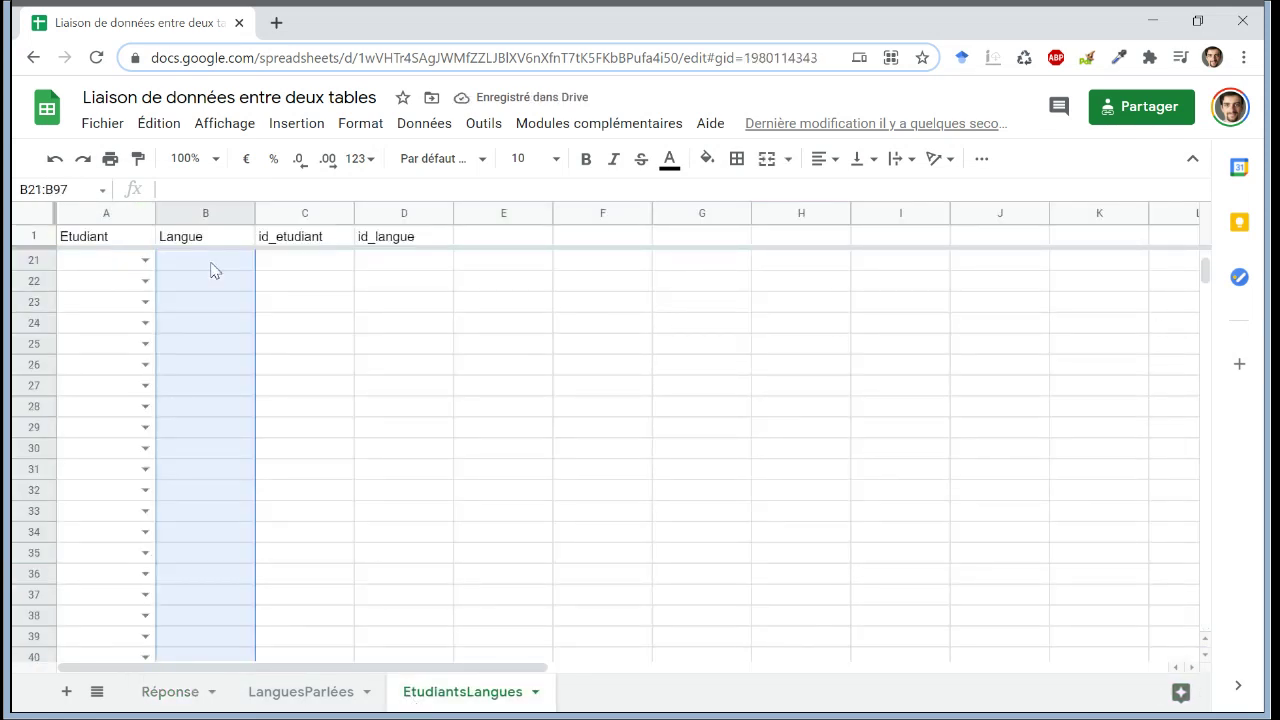
{"action": "left_click", "coordinate": [422, 124]}
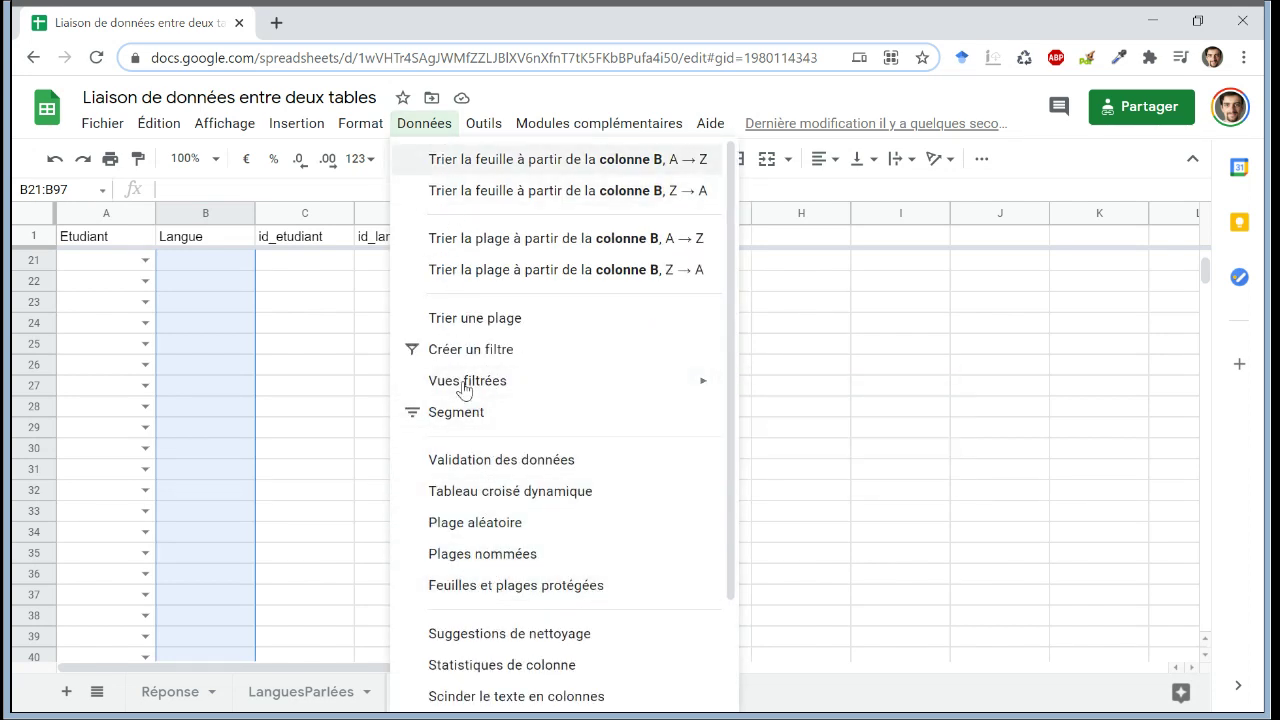
{"action": "left_click", "coordinate": [463, 467]}
{"action": "left_click", "coordinate": [770, 338]}
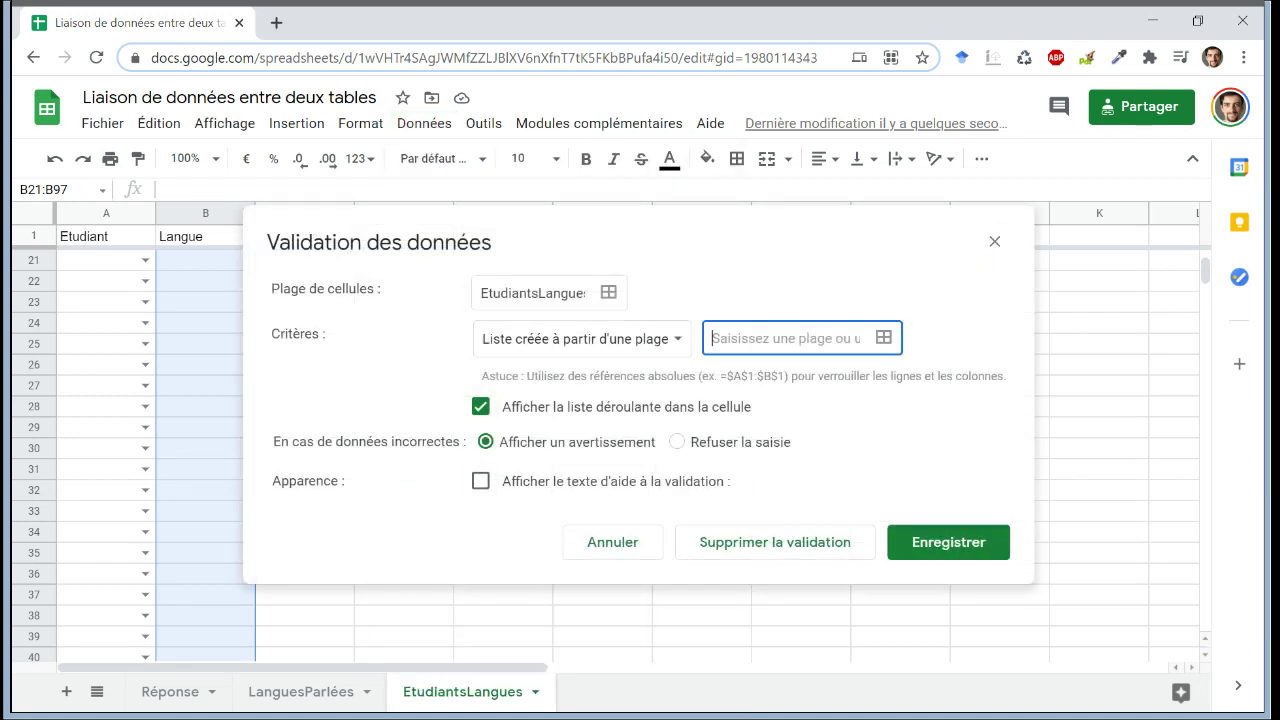
{"action": "left_click", "coordinate": [264, 695]}
{"action": "left_click", "coordinate": [883, 338]}
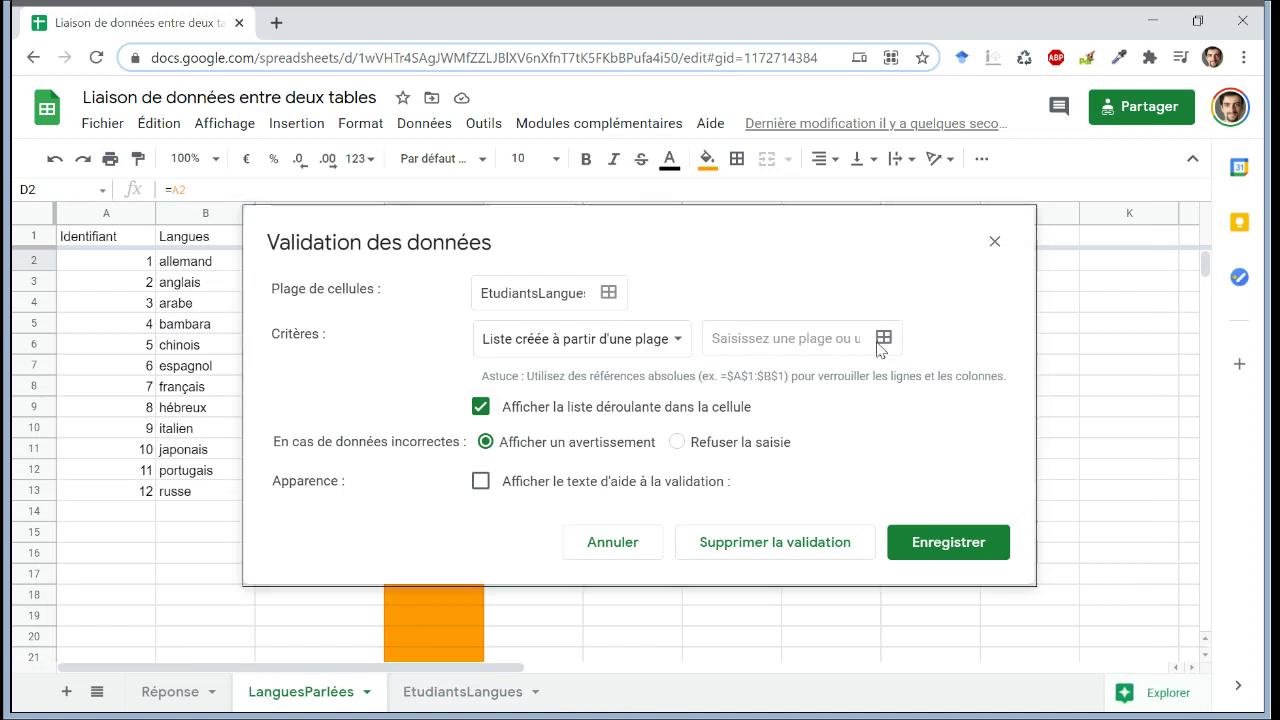
{"action": "left_click", "coordinate": [210, 478]}
{"action": "left_click", "coordinate": [210, 498]}
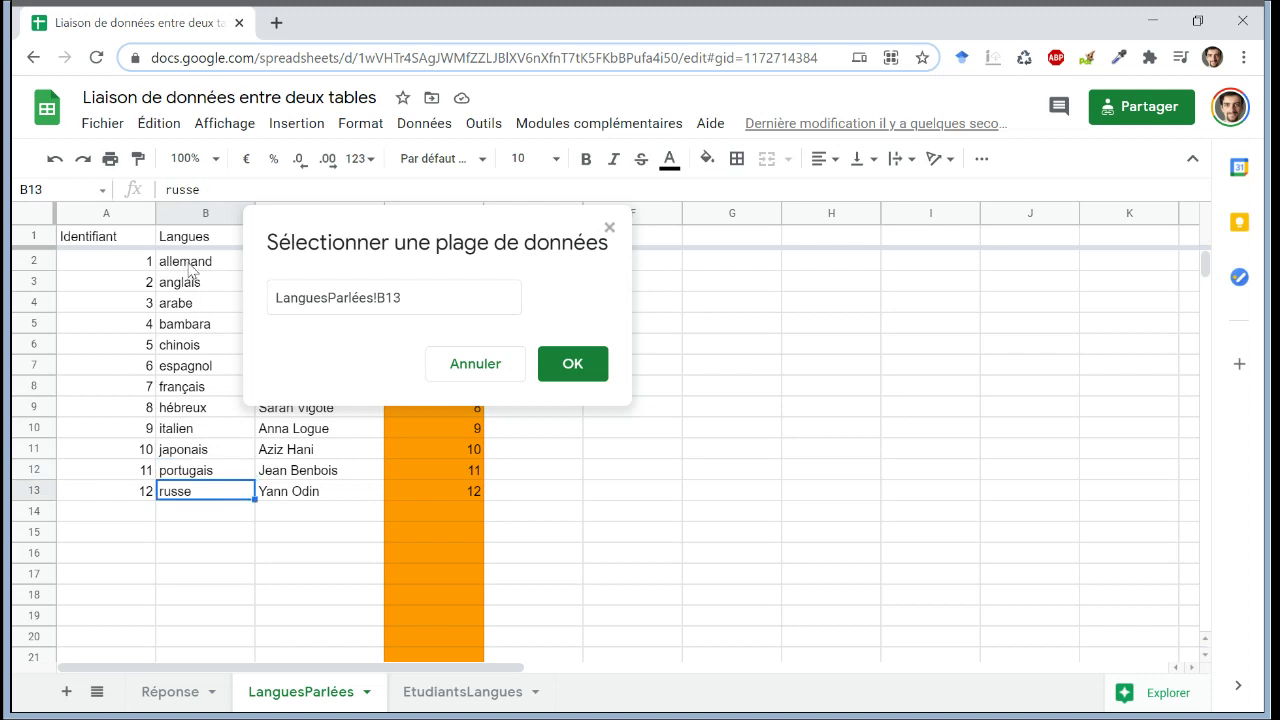
{"action": "left_click", "coordinate": [181, 249], "text": "shift"}
{"action": "key", "text": "Return"}
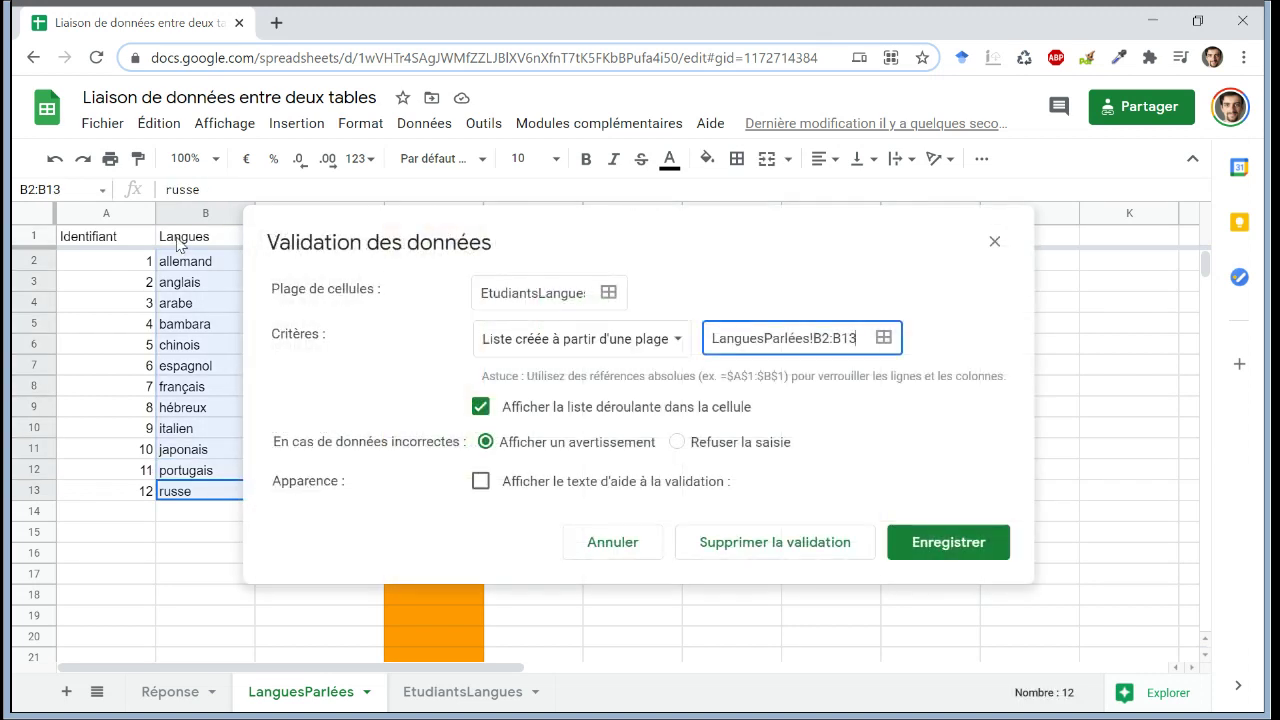
{"action": "left_click", "coordinate": [914, 545]}
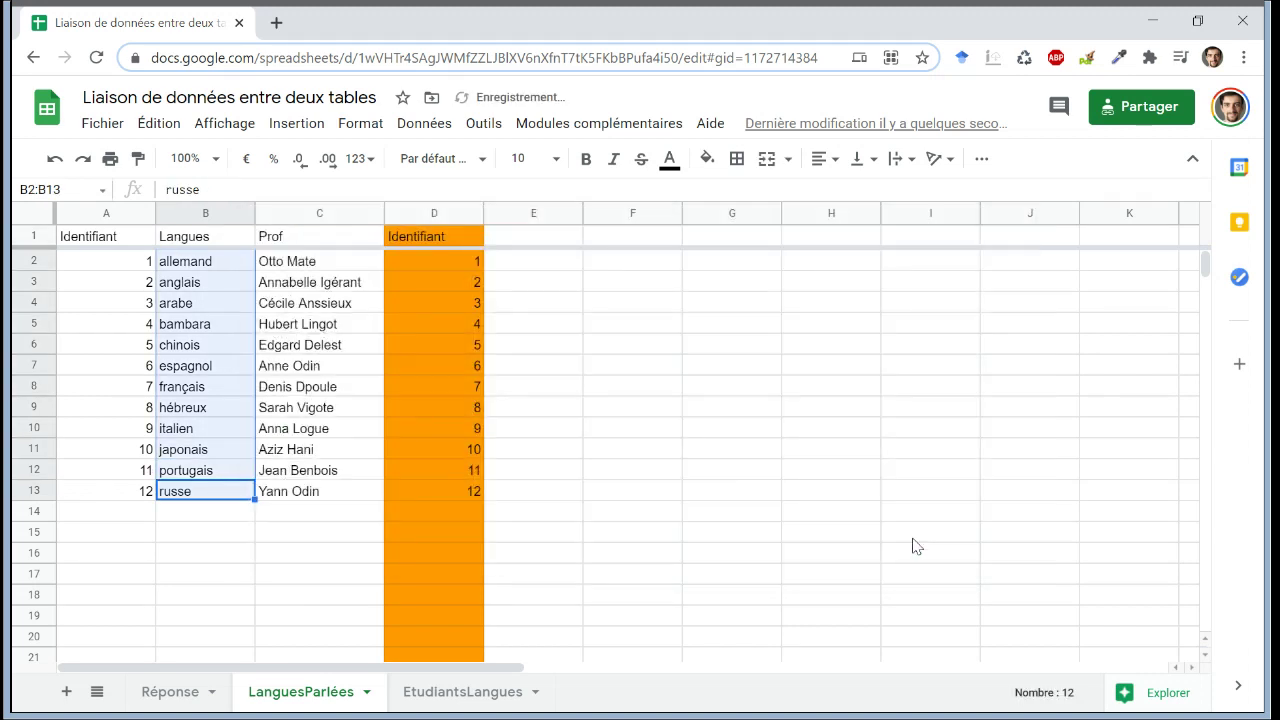
Fill row 21 of the EtudiantsLangues sheet with the third listed student and the language bambara.
{"action": "left_click", "coordinate": [443, 692]}
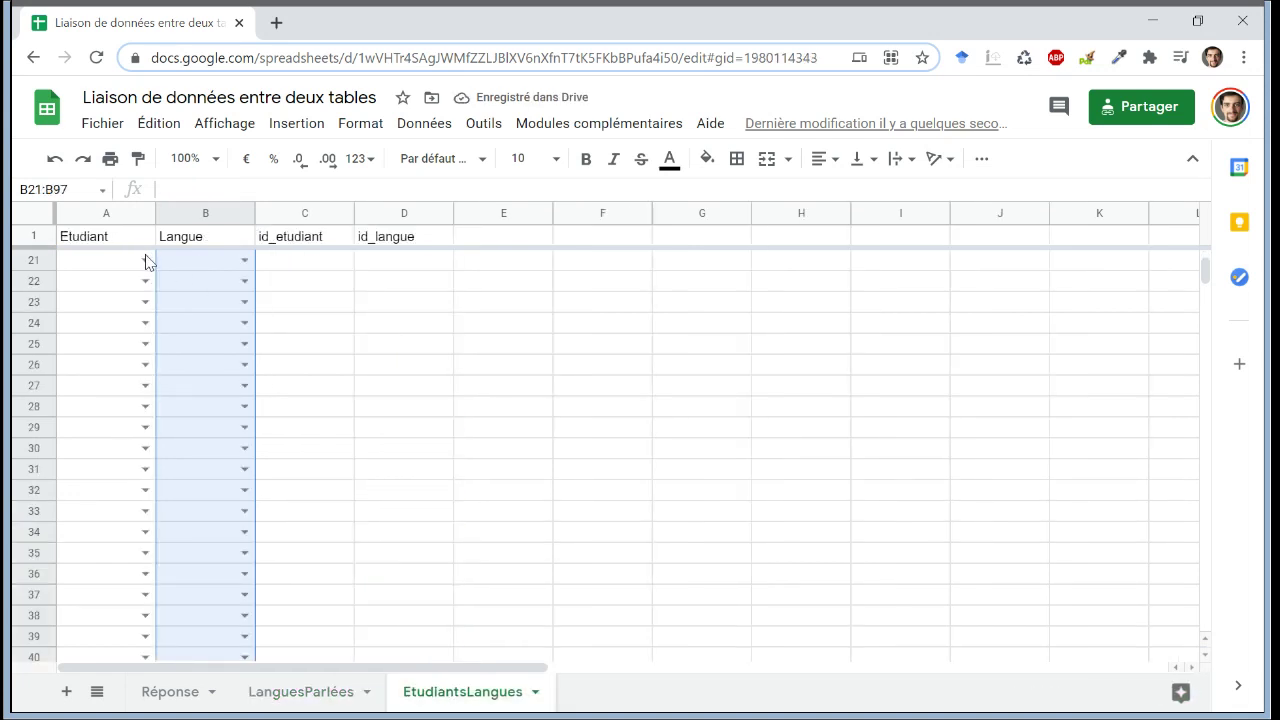
{"action": "left_click", "coordinate": [145, 260]}
{"action": "left_click", "coordinate": [134, 332]}
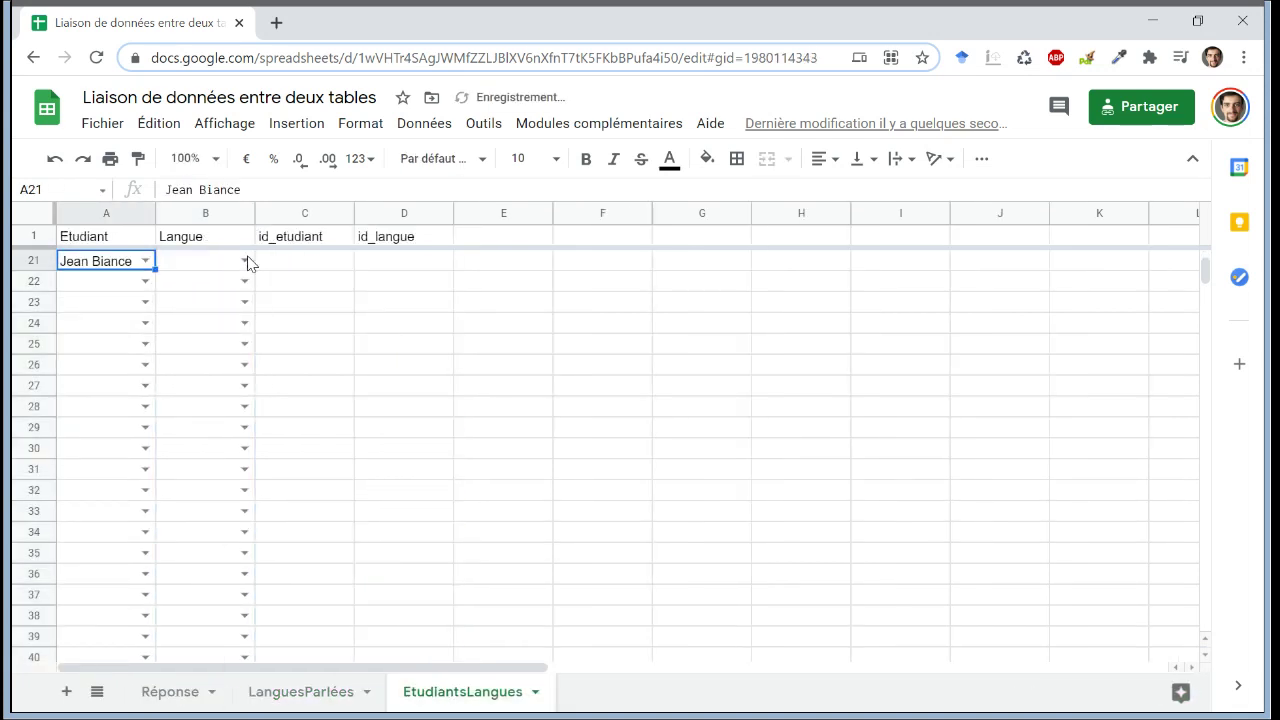
{"action": "left_click", "coordinate": [245, 260]}
{"action": "left_click", "coordinate": [203, 362]}
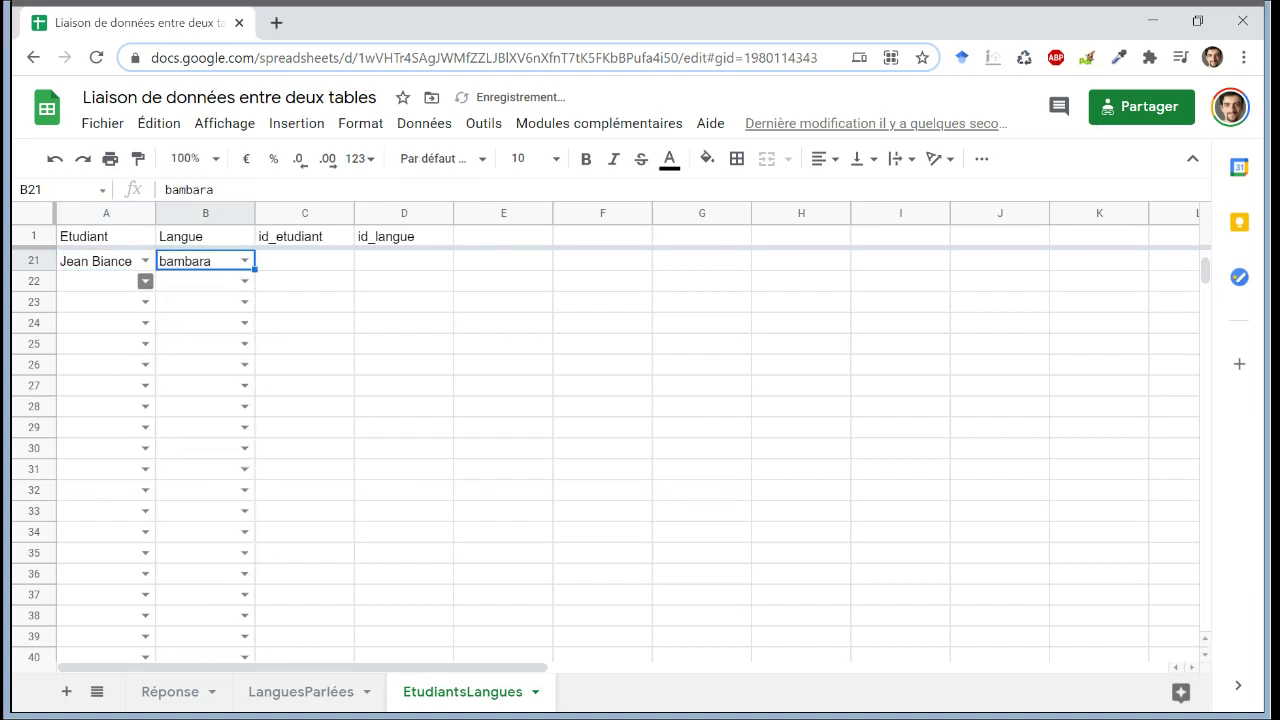
Fill row 22 with the same student as row 21 and the language anglais.
{"action": "left_click", "coordinate": [145, 281]}
{"action": "left_click", "coordinate": [100, 357]}
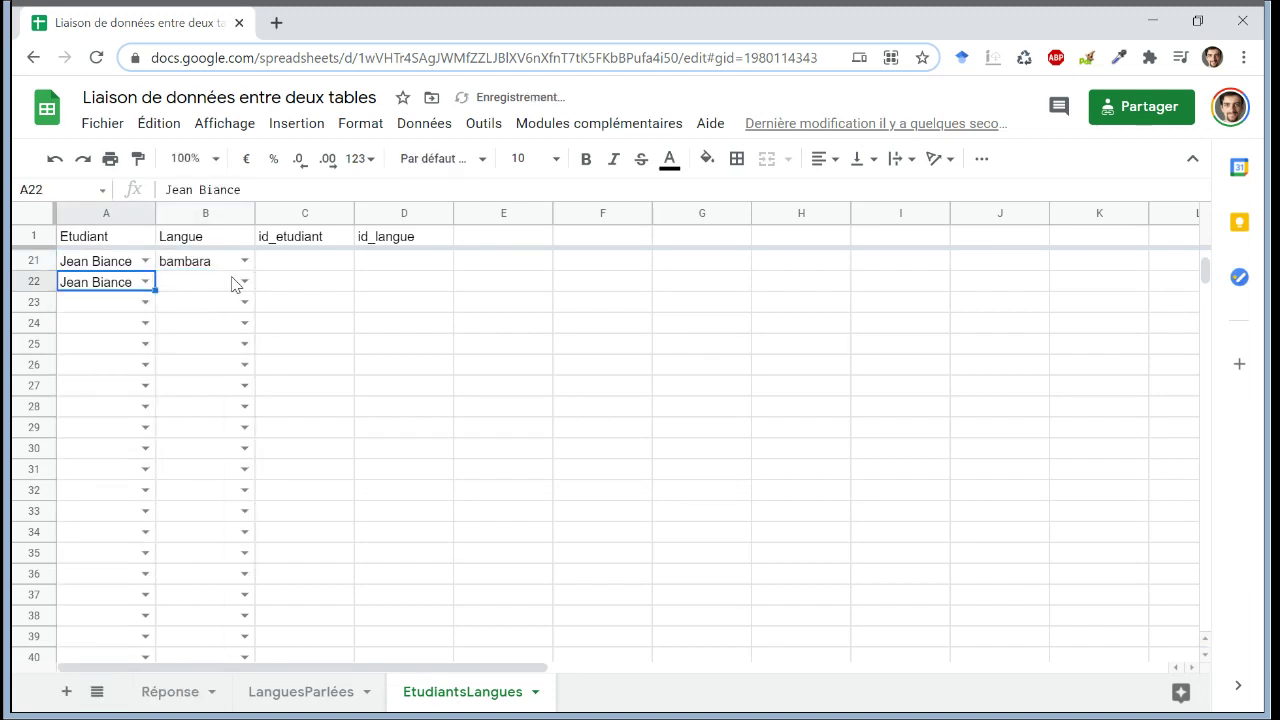
{"action": "left_click", "coordinate": [244, 281]}
{"action": "left_click", "coordinate": [208, 384]}
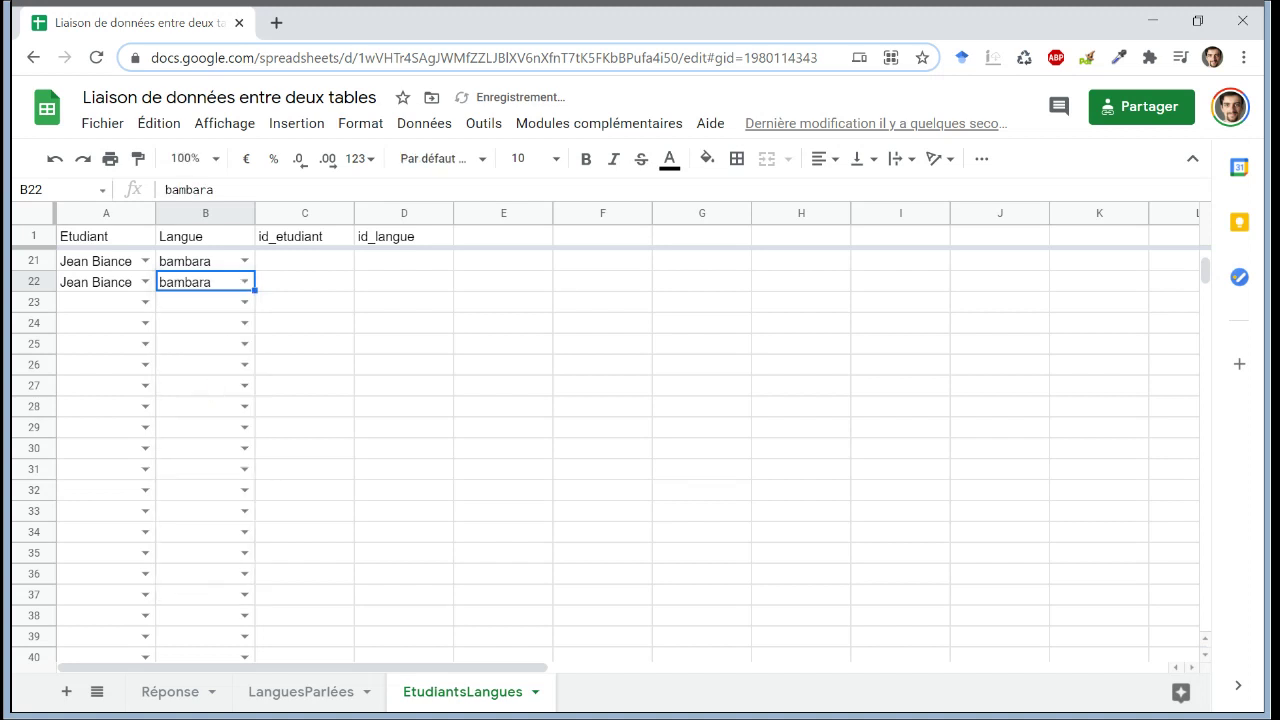
{"action": "left_click", "coordinate": [244, 282]}
{"action": "left_click", "coordinate": [209, 331]}
Fill row 23 with the sixth listed student and the language espagnol.
{"action": "left_click", "coordinate": [145, 302]}
{"action": "left_click", "coordinate": [120, 450]}
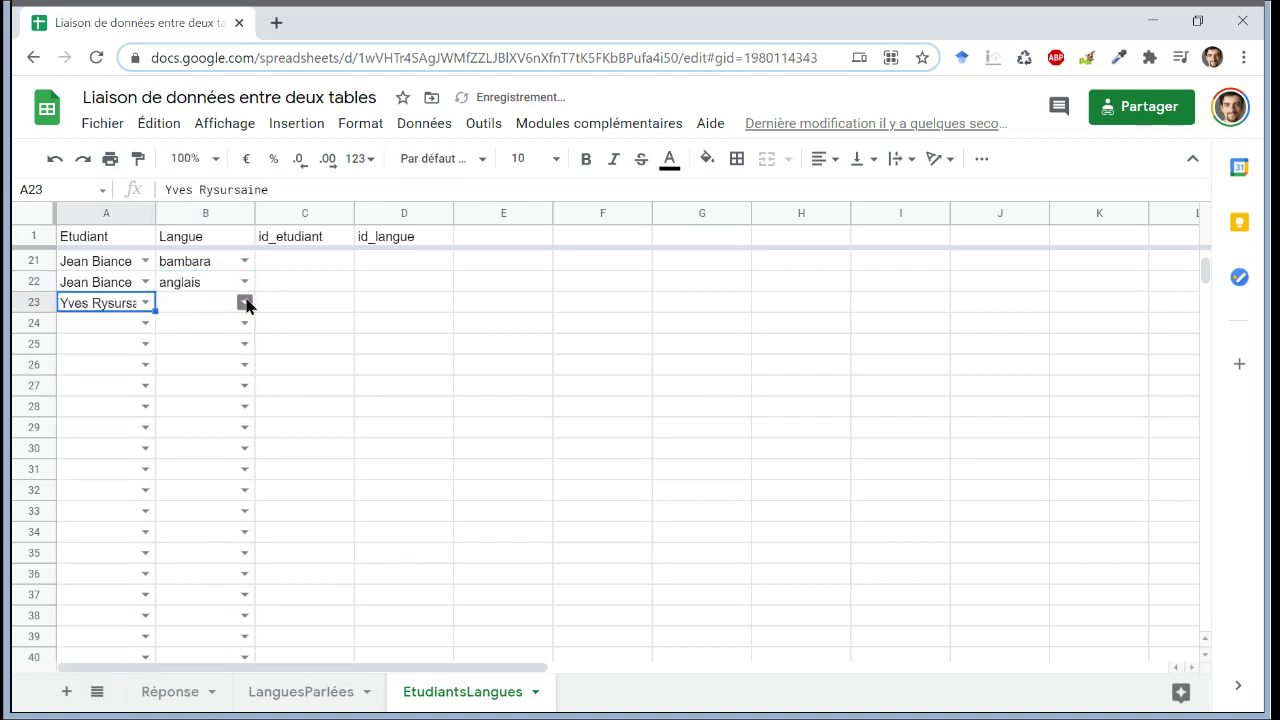
{"action": "left_click", "coordinate": [244, 302]}
{"action": "left_click", "coordinate": [226, 457]}
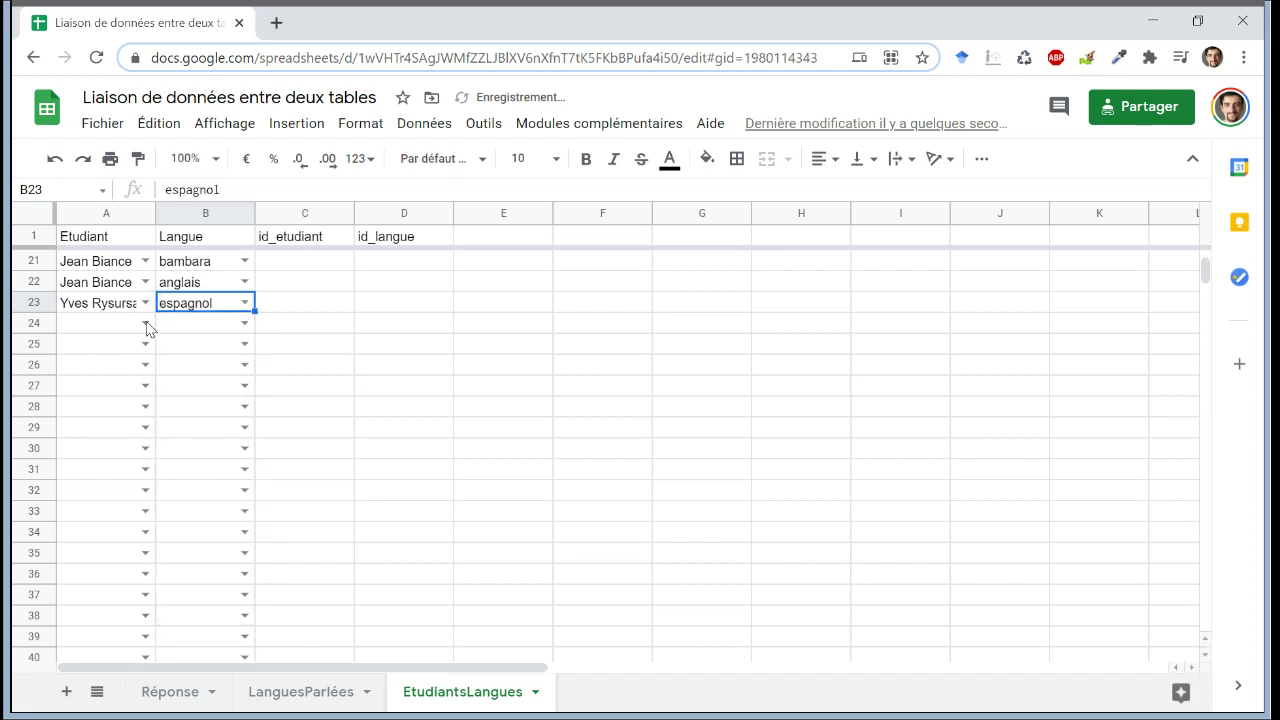
Fill row 24 with the same student as row 23 and the language français.
{"action": "left_click", "coordinate": [145, 323]}
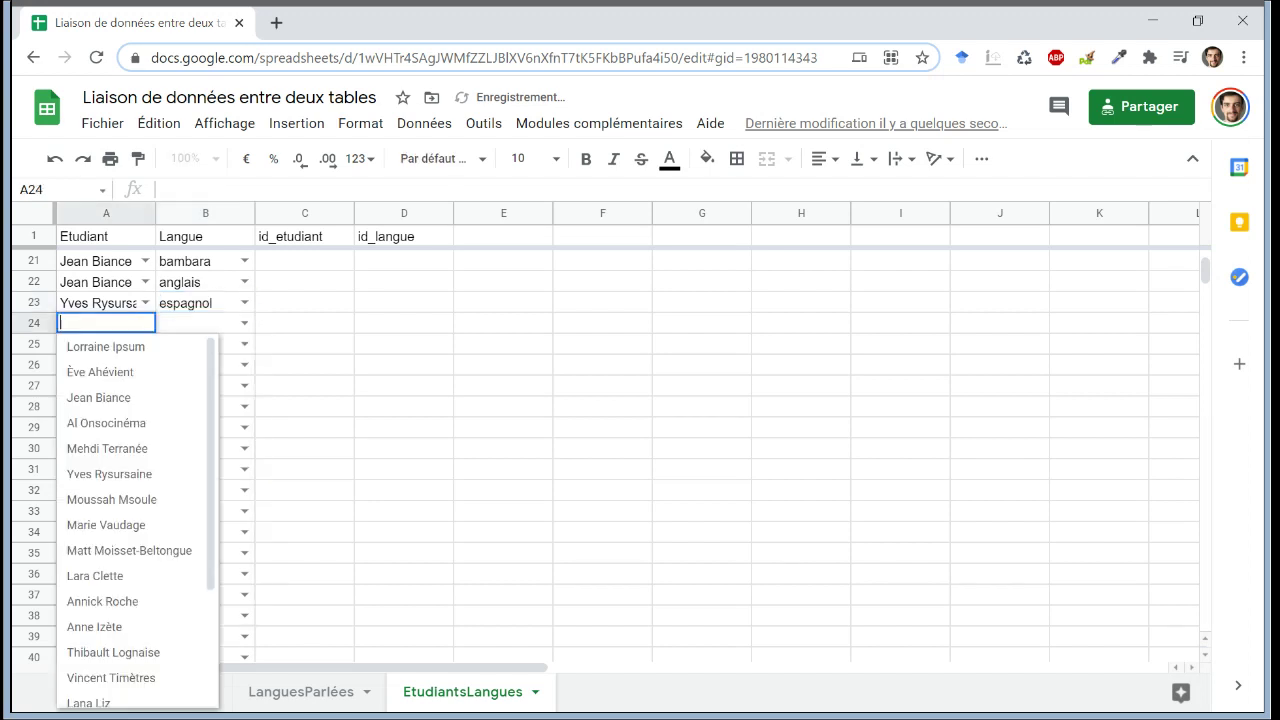
{"action": "left_click", "coordinate": [136, 474]}
{"action": "left_click", "coordinate": [245, 326]}
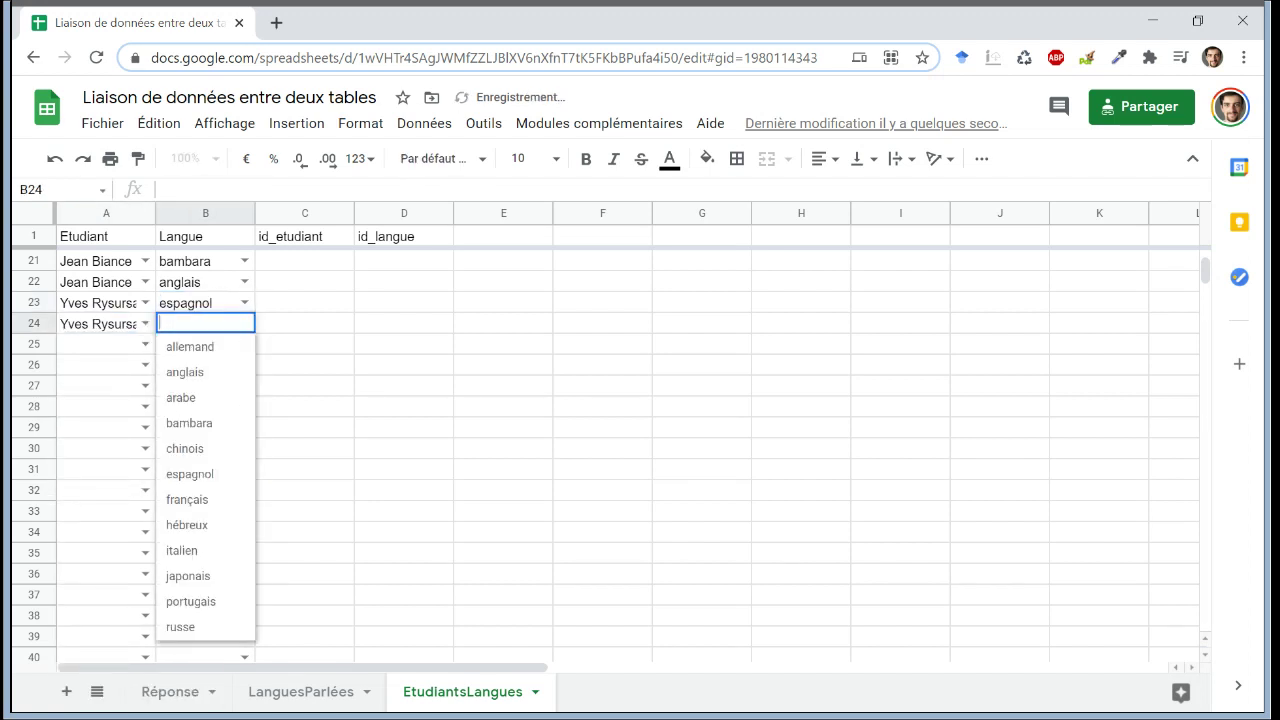
{"action": "type", "text": "fr"}
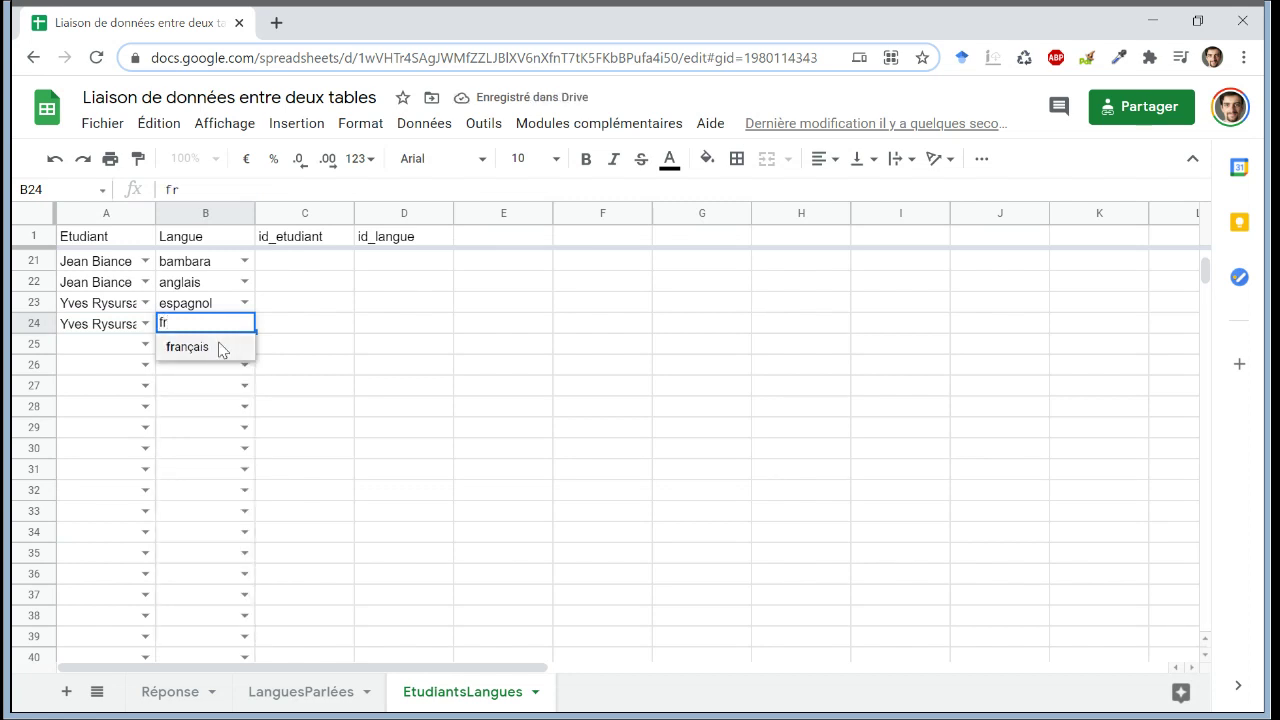
{"action": "left_click", "coordinate": [219, 349]}
Enter a RECHERCHEV formula in C21 of EtudiantsLangues with columns B:I of the Réponse sheet as its range.
{"action": "left_click", "coordinate": [301, 272]}
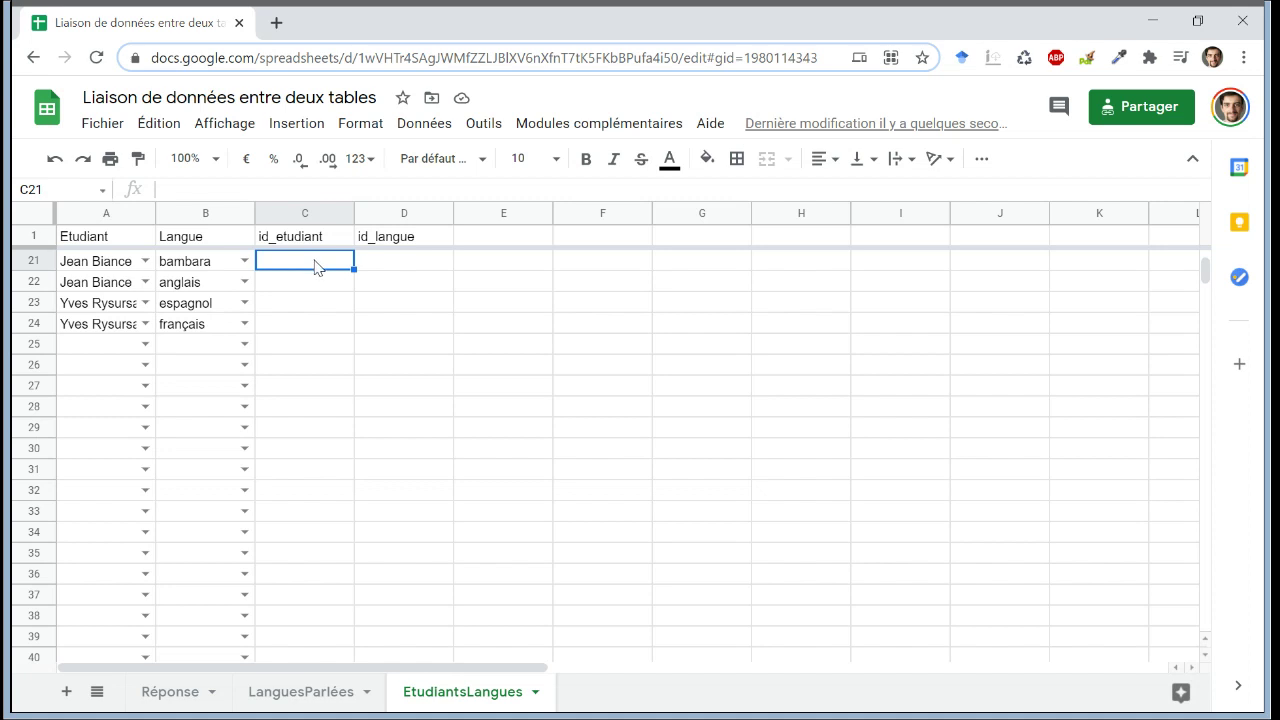
{"action": "type", "text": "=RECHERCH"}
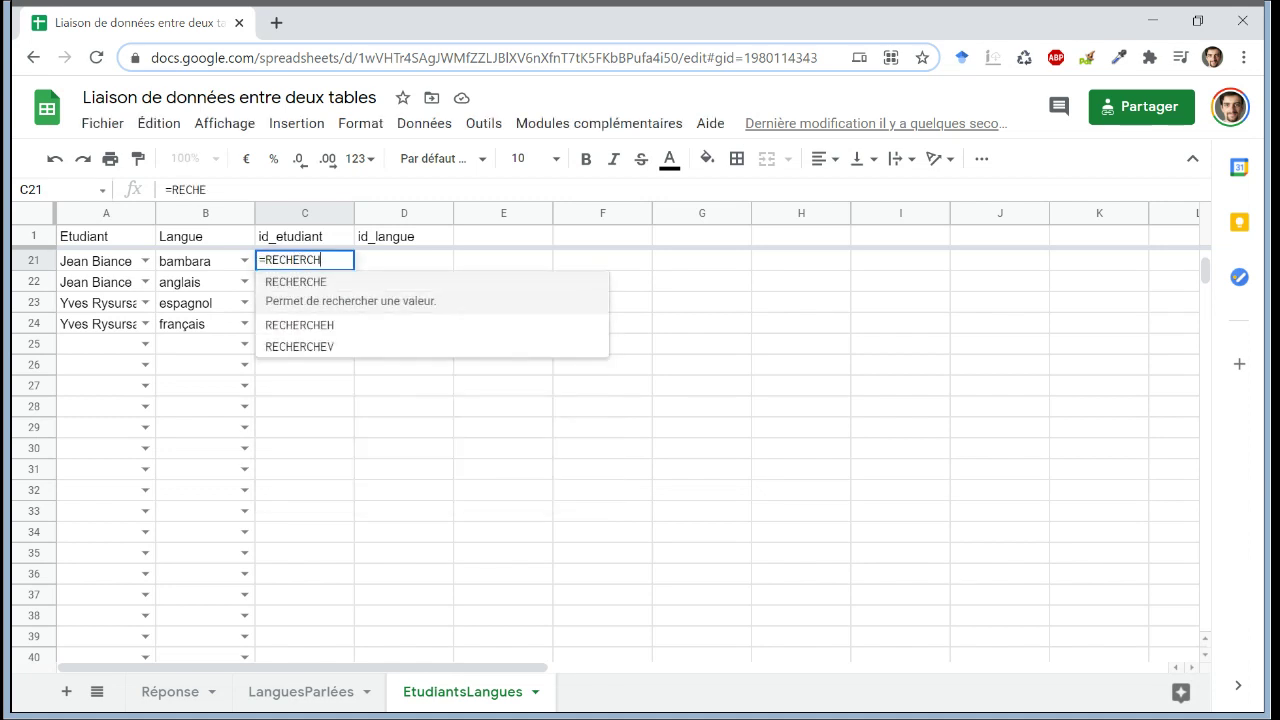
{"action": "type", "text": "EV("}
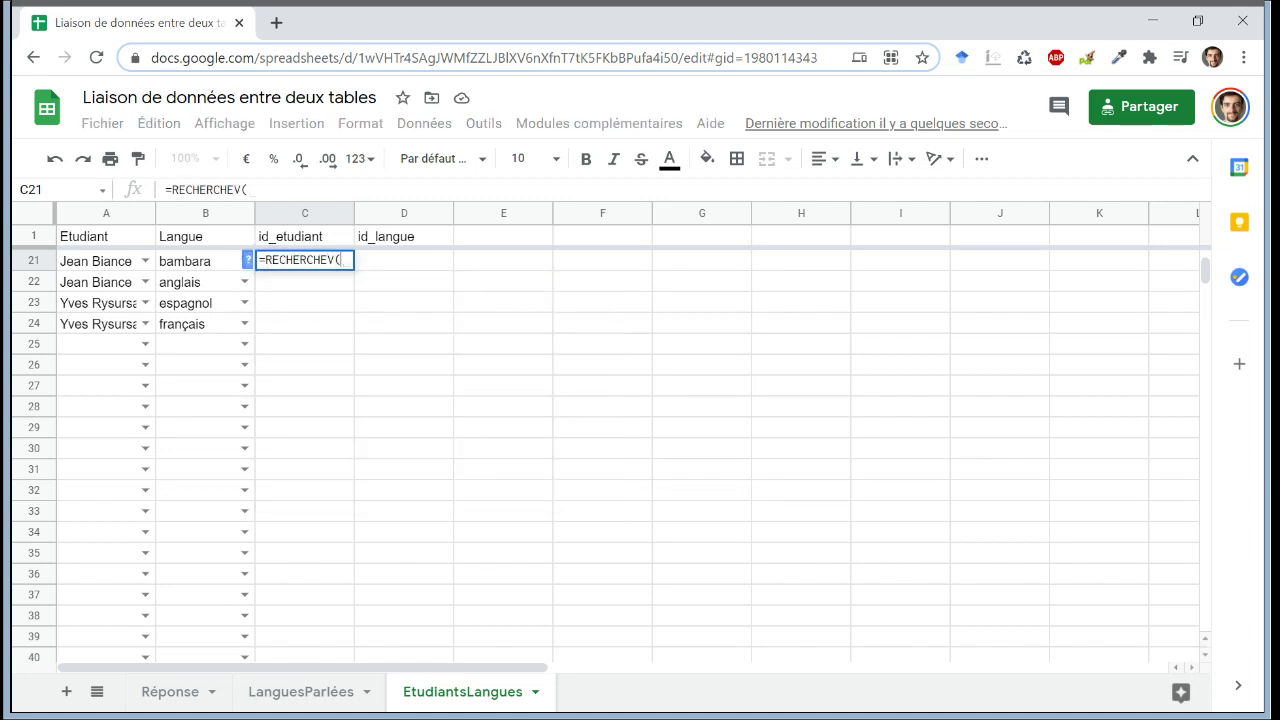
{"action": "left_click", "coordinate": [115, 265]}
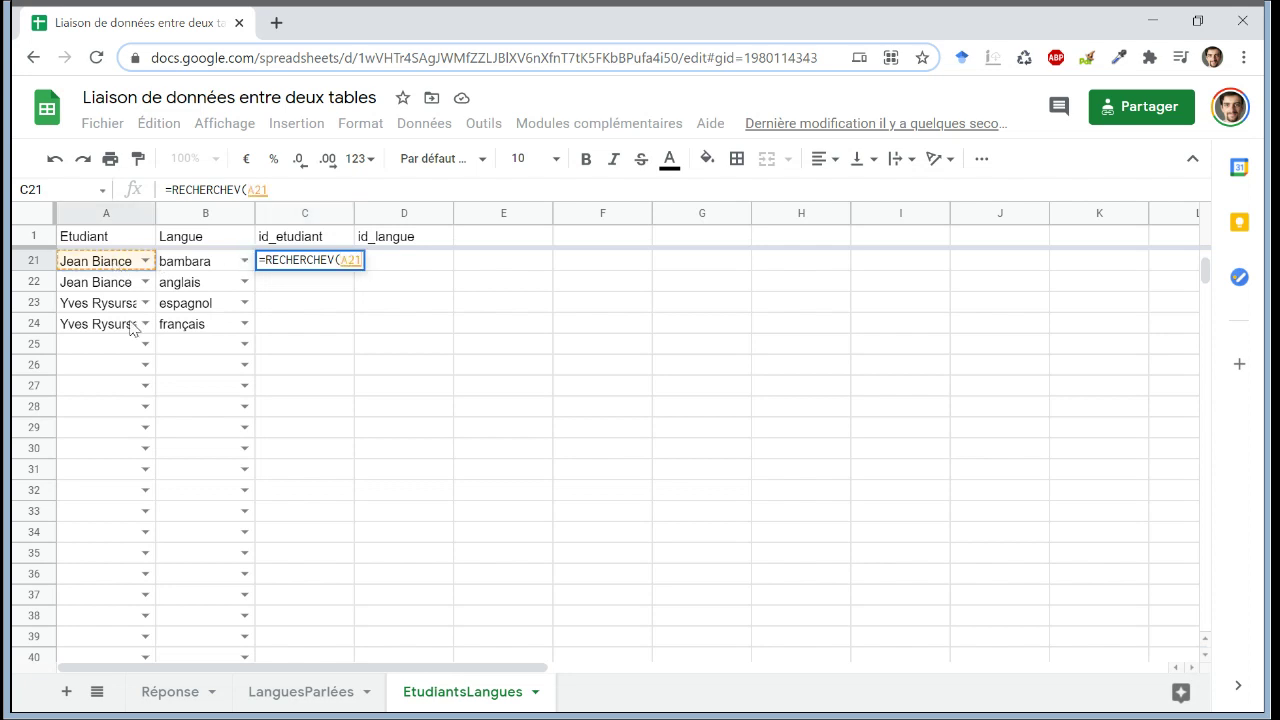
{"action": "left_click", "coordinate": [178, 695]}
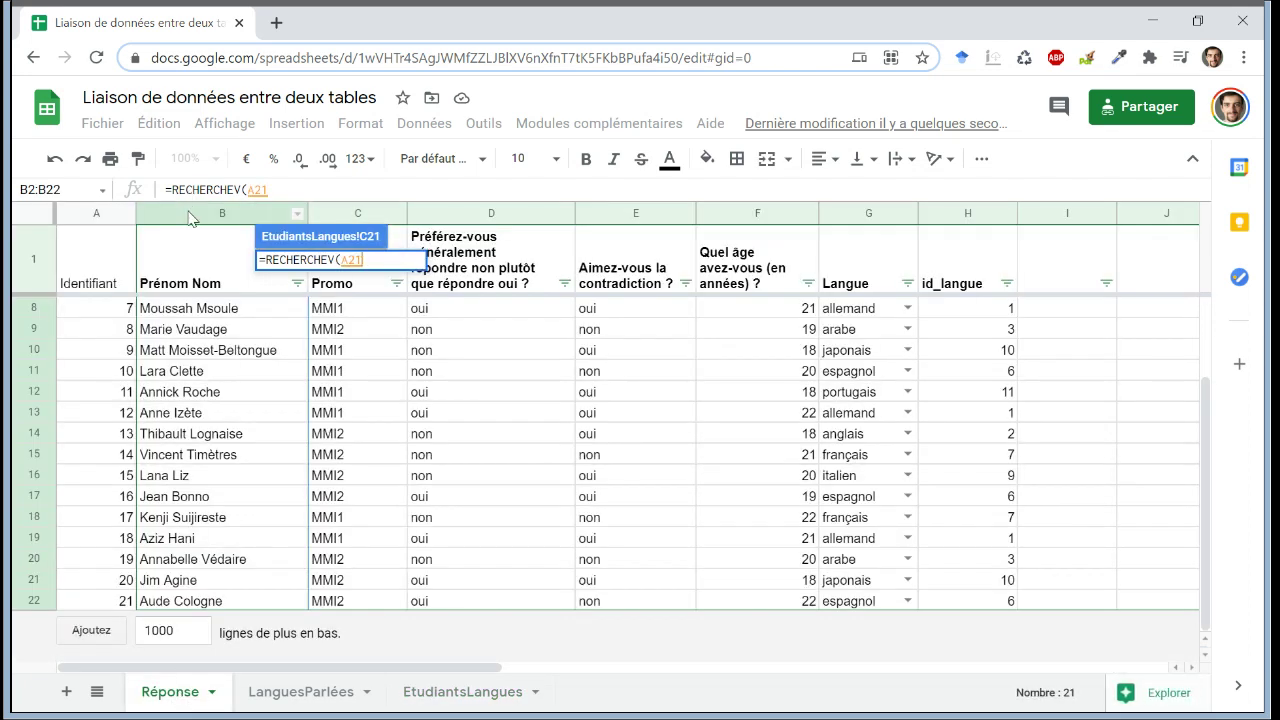
{"action": "left_click", "coordinate": [191, 215]}
{"action": "left_click_drag", "start_coordinate": [446, 233], "coordinate": [1097, 254]}
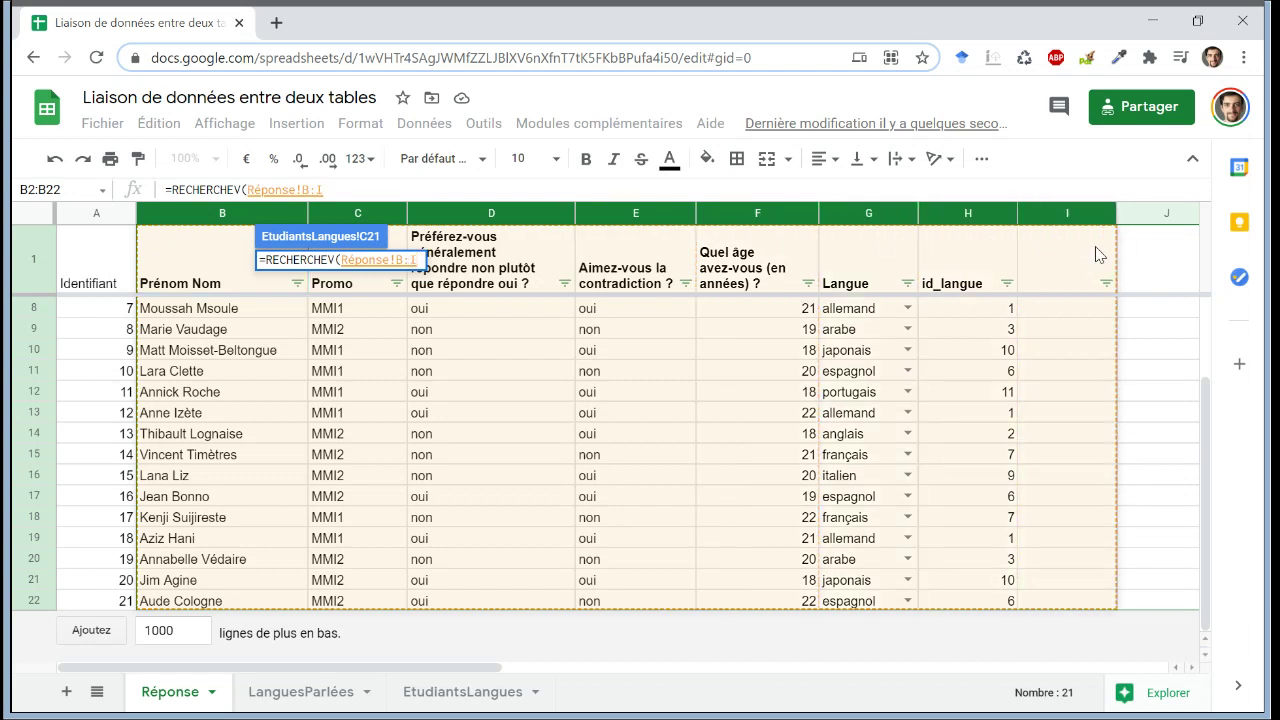
{"action": "type", "text": ";"}
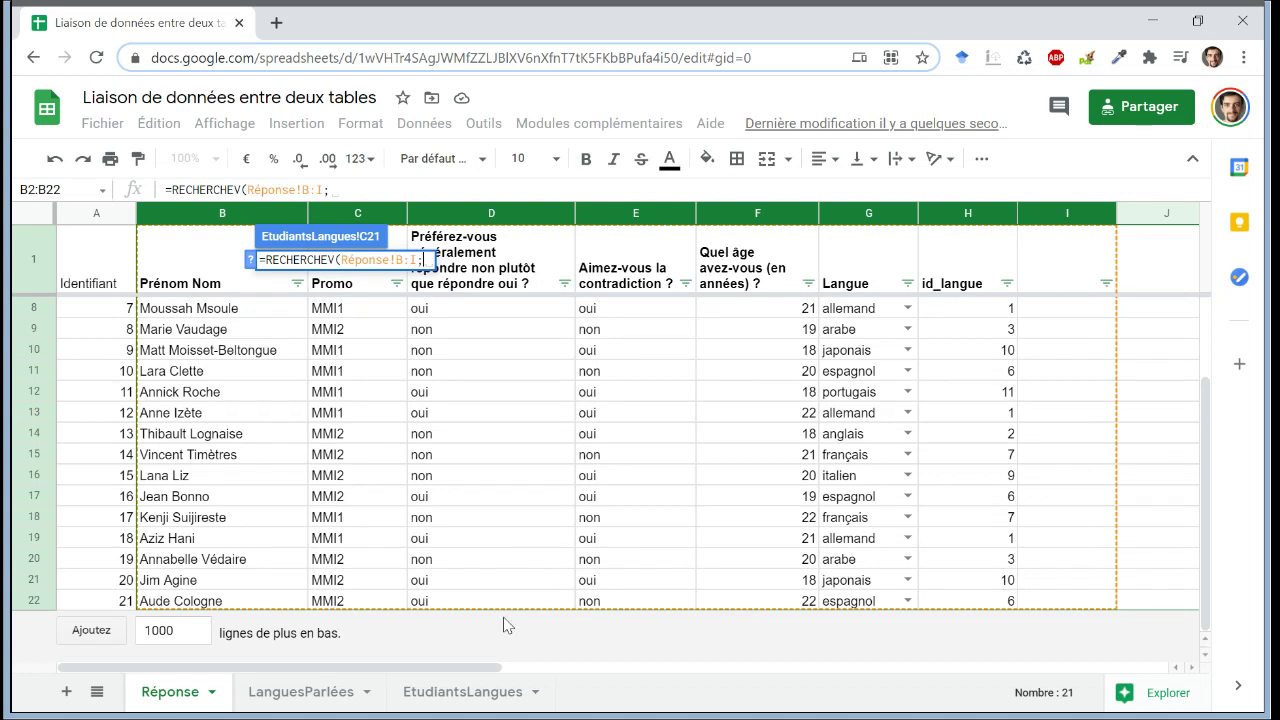
{"action": "left_click", "coordinate": [478, 692]}
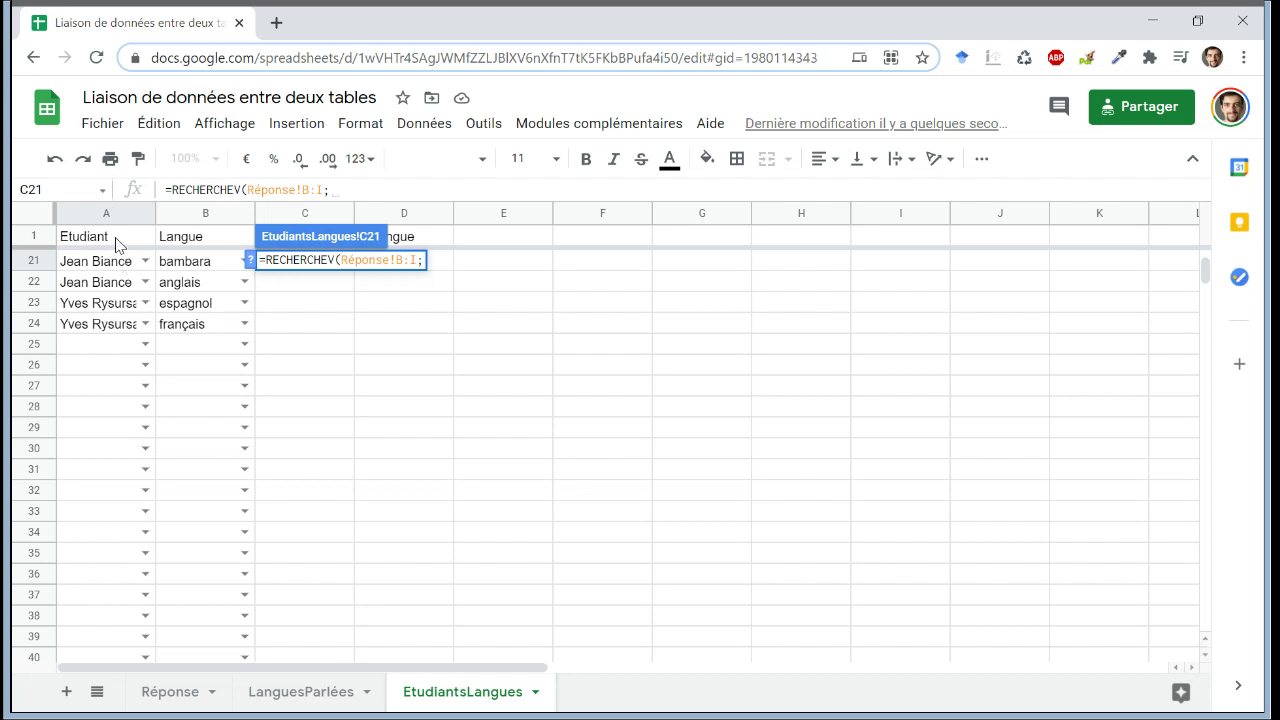
{"action": "left_click", "coordinate": [115, 243]}
Insert A21 as the search key before the 'Réponse'!B:I range in the C21 RECHERCHEV formula.
{"action": "key", "text": "Down"}
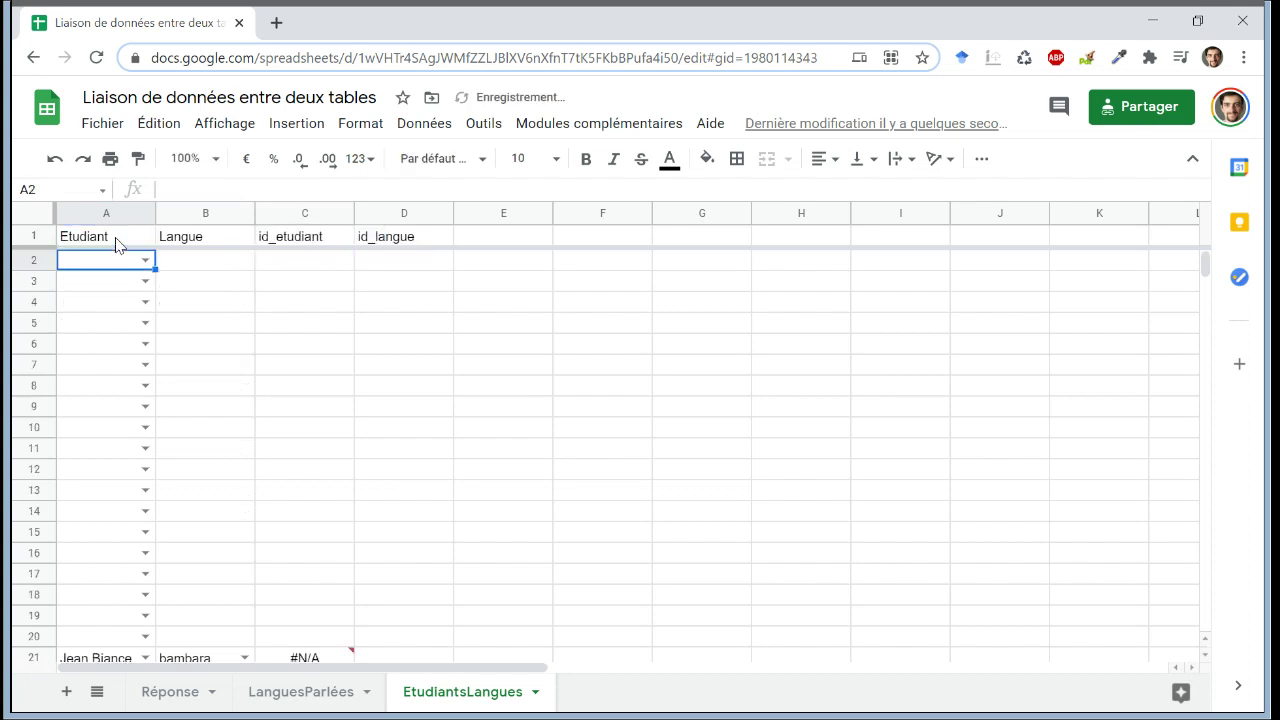
{"action": "key", "text": "ctrl+Down"}
{"action": "key", "text": "Right"}
{"action": "key", "text": "Right"}
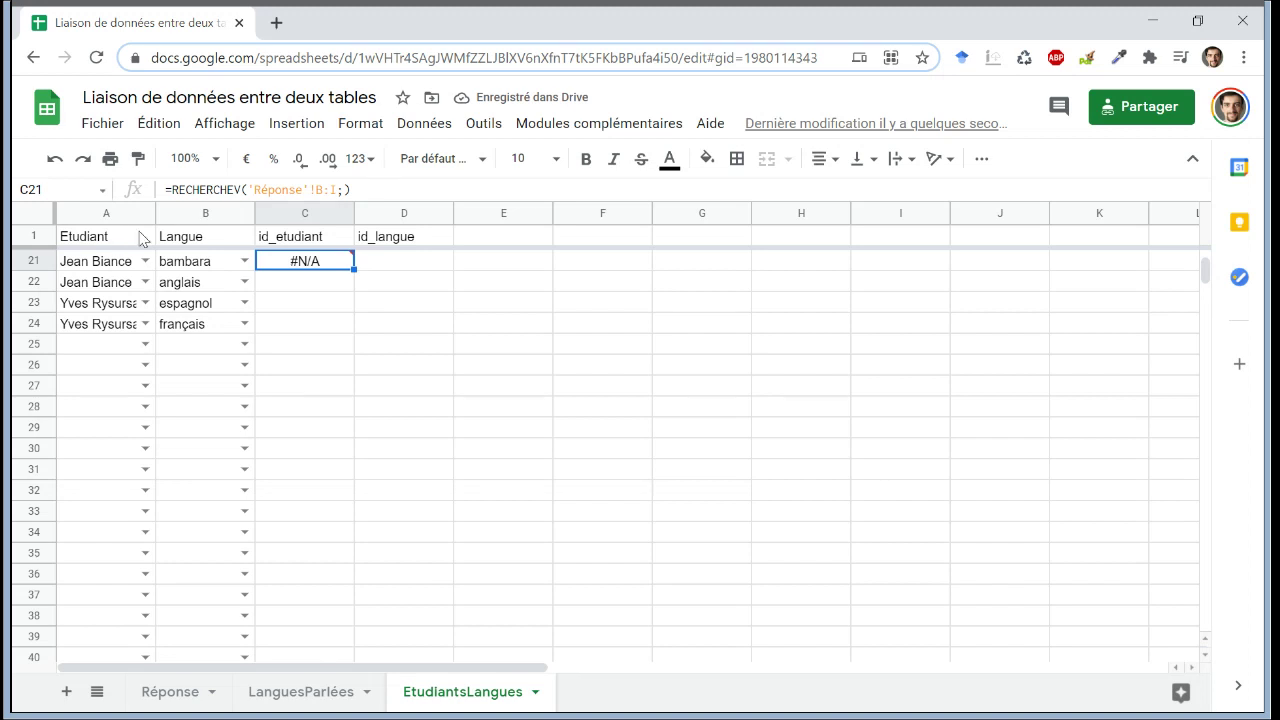
{"action": "key", "text": "Return"}
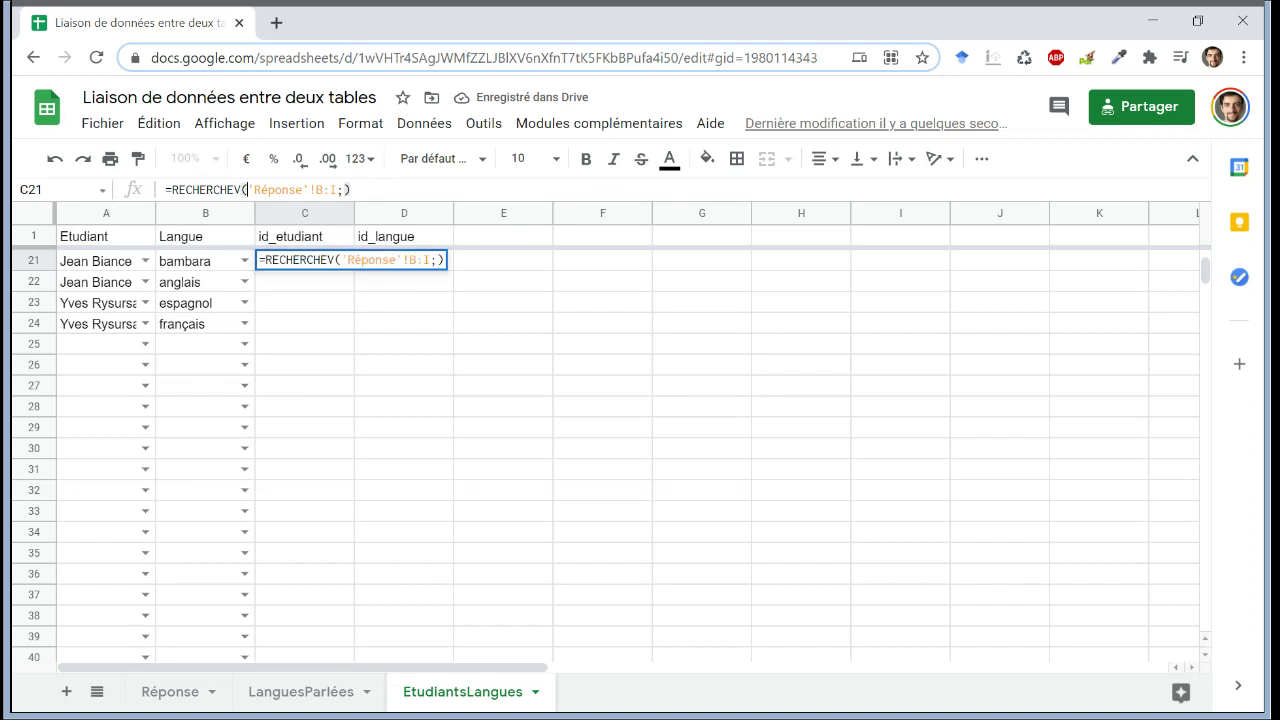
{"action": "left_click", "coordinate": [110, 266]}
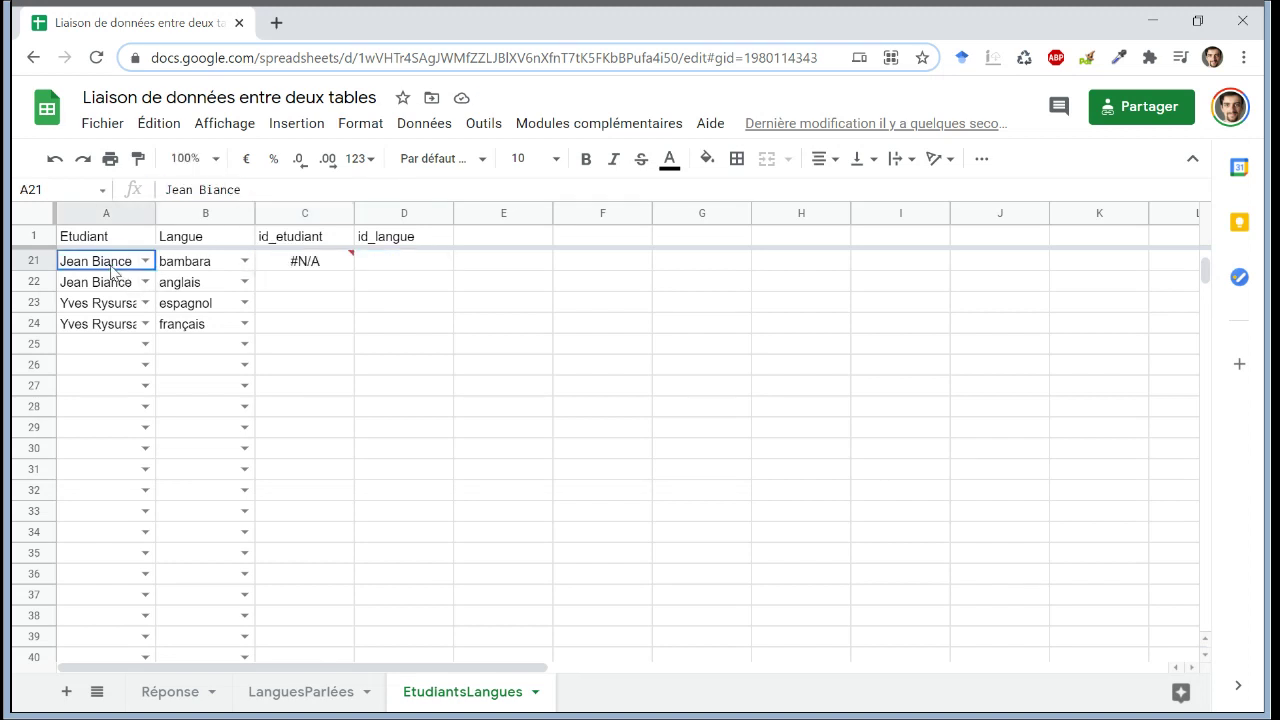
{"action": "left_click", "coordinate": [294, 263]}
{"action": "key", "text": "Return"}
{"action": "type", "text": ";'Réponse'!B:I;)"}
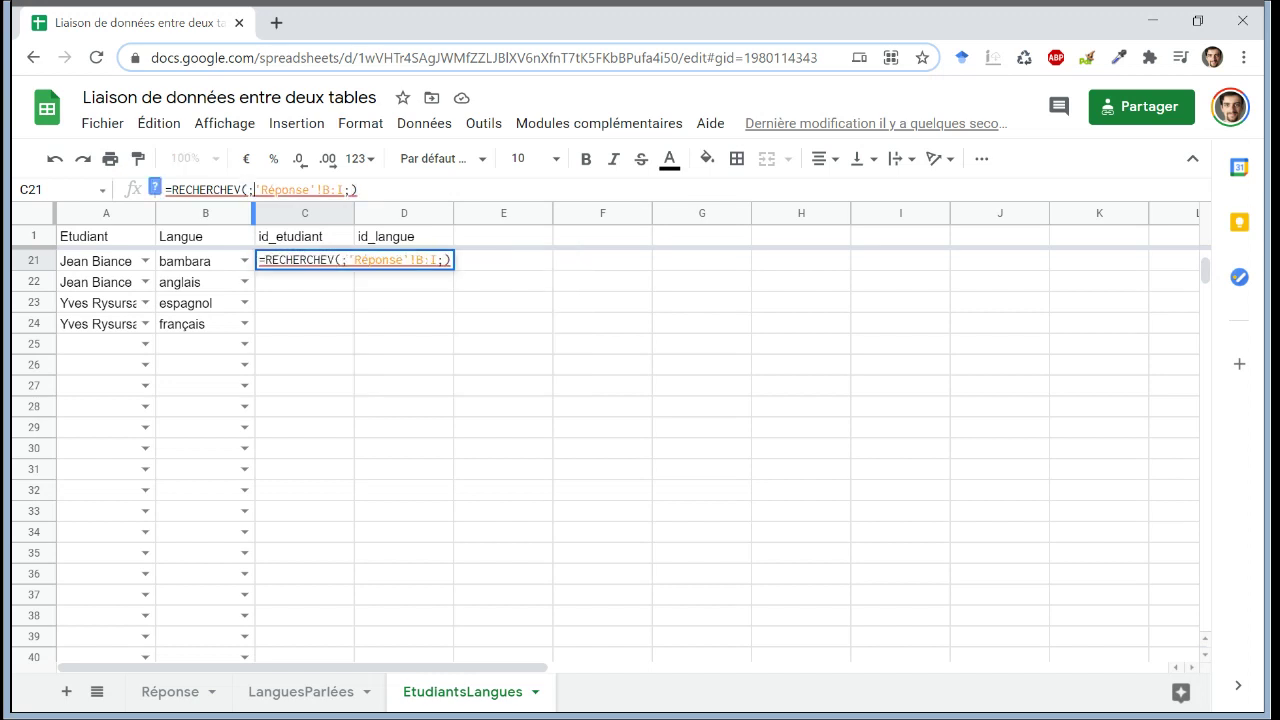
{"action": "left_click", "coordinate": [111, 266]}
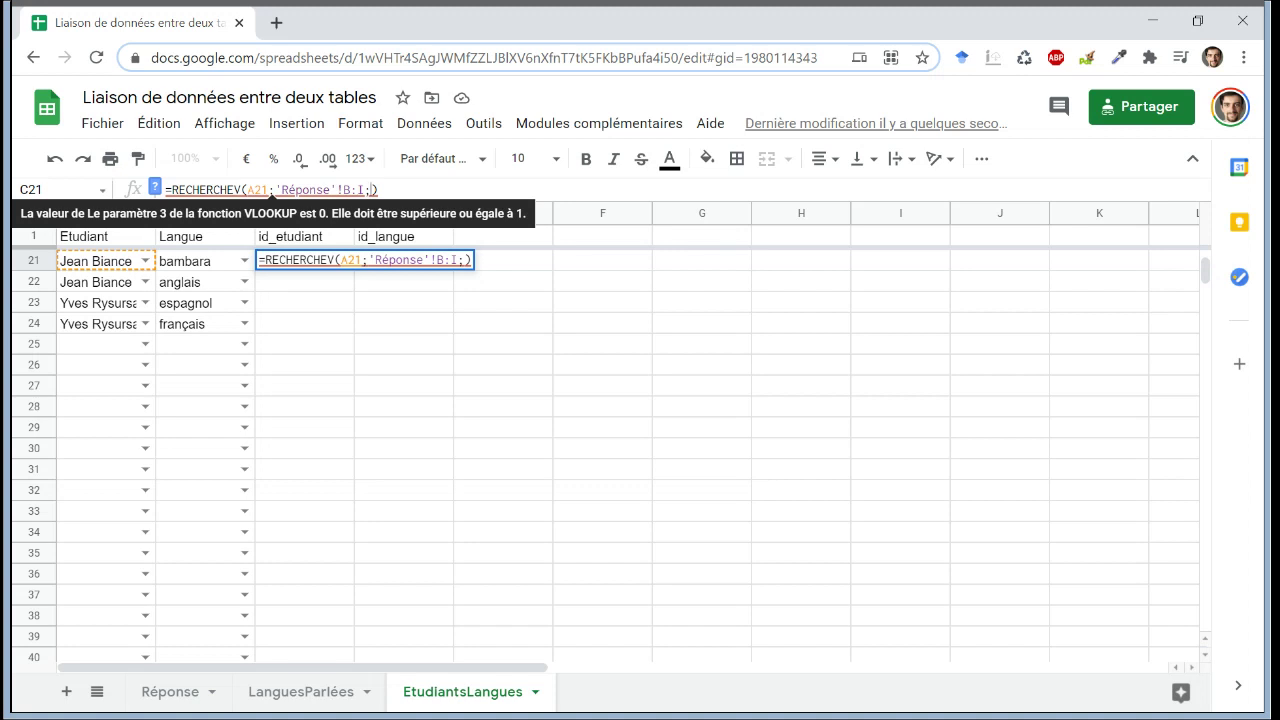
Complete the C21 RECHERCHEV formula with column index 8 and FAUX() for an exact match.
{"action": "left_click", "coordinate": [184, 691]}
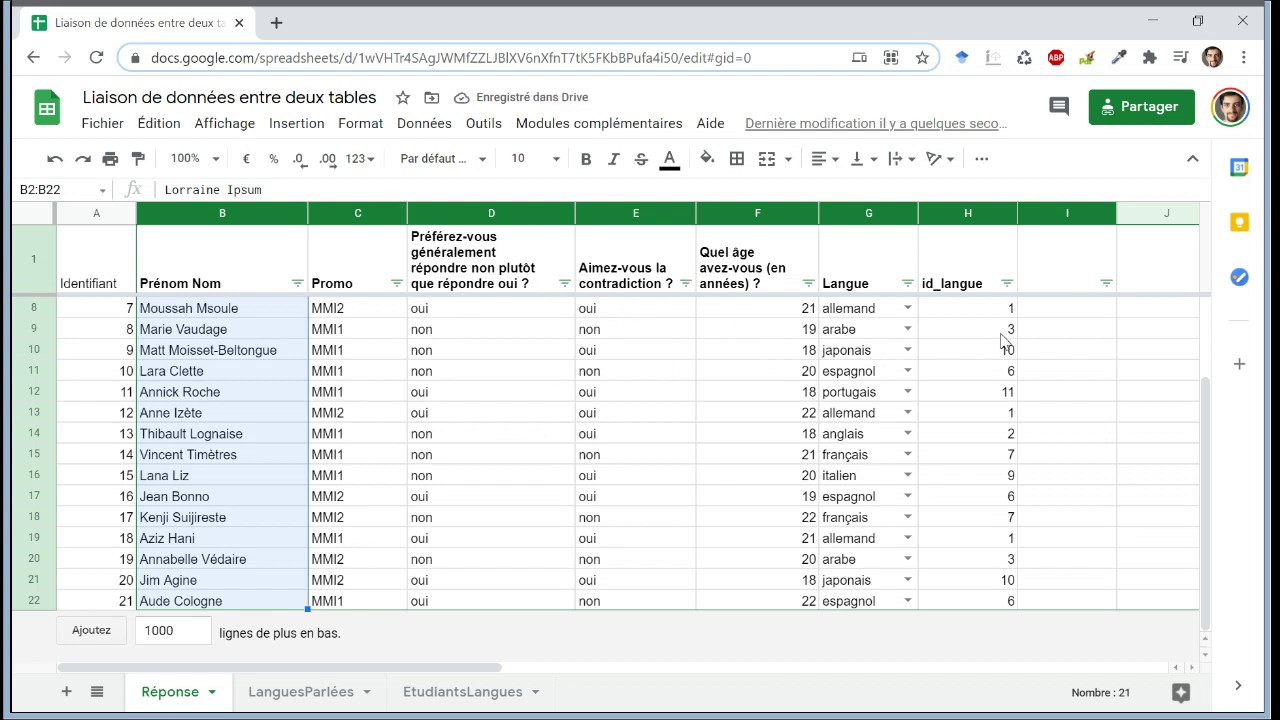
{"action": "left_click", "coordinate": [405, 691]}
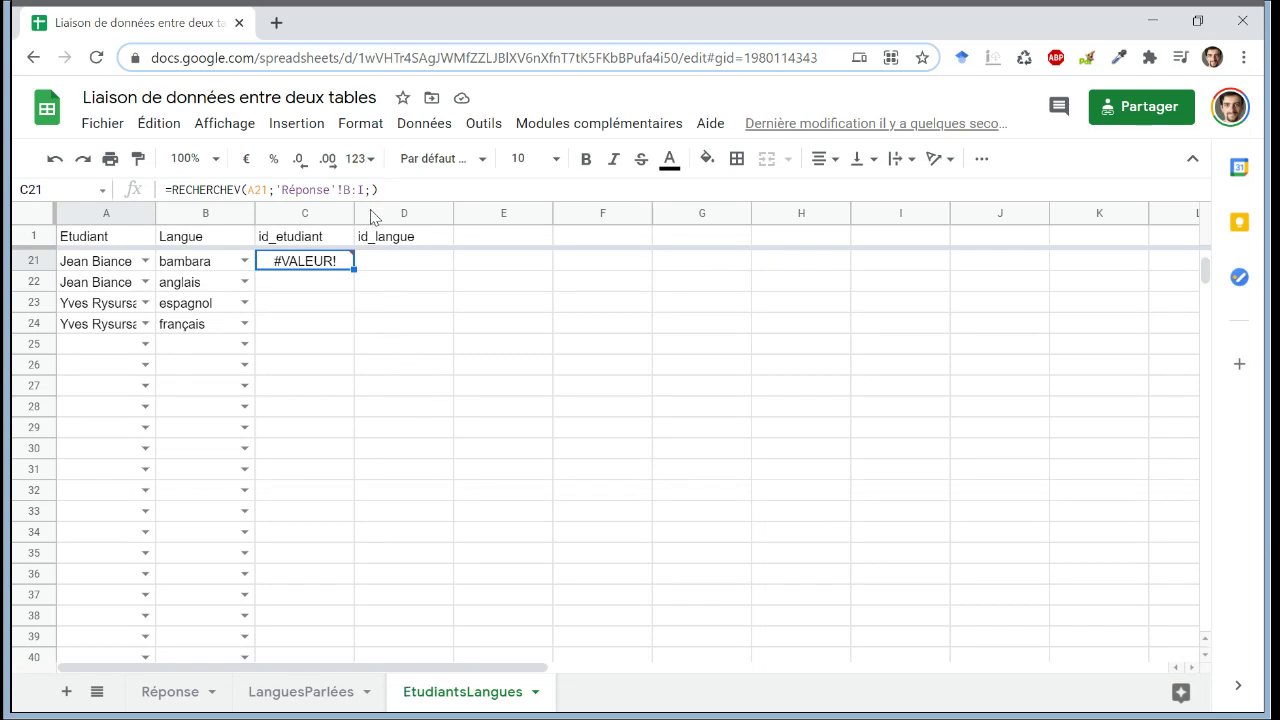
{"action": "left_click", "coordinate": [371, 189]}
{"action": "type", "text": "8;F"}
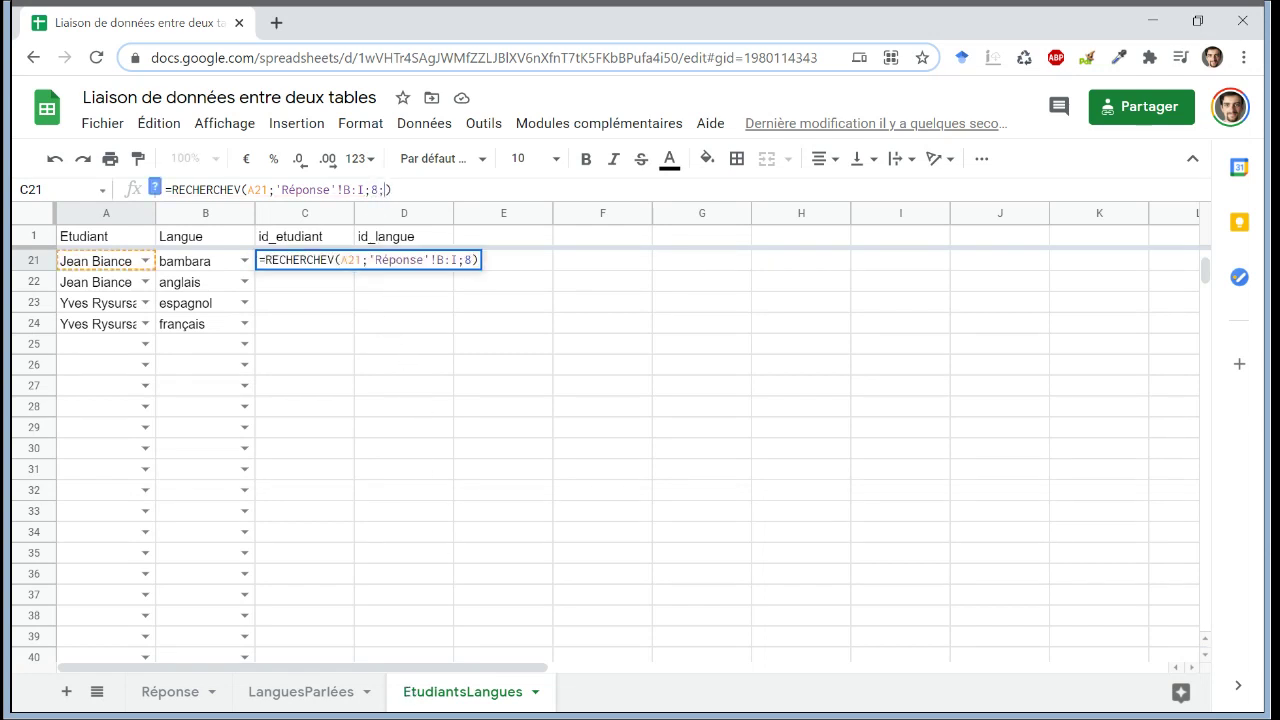
{"action": "type", "text": "AUX"}
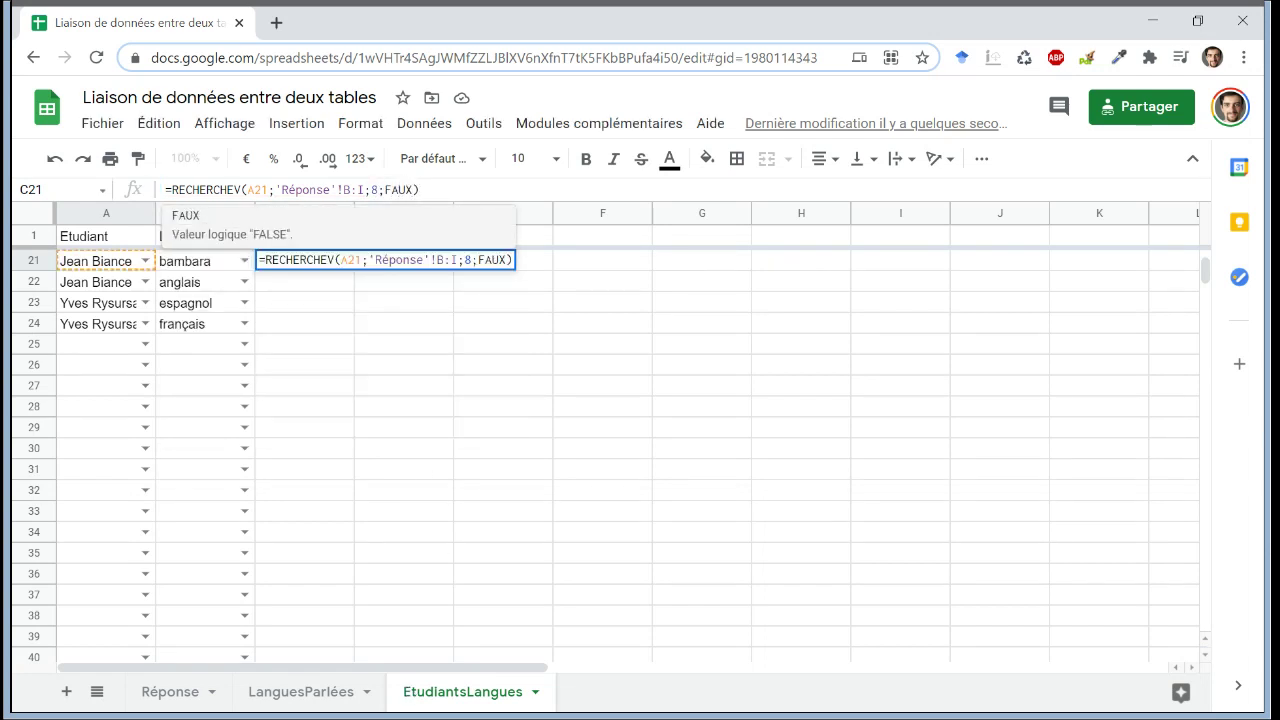
{"action": "type", "text": "("}
{"action": "key", "text": "Return"}
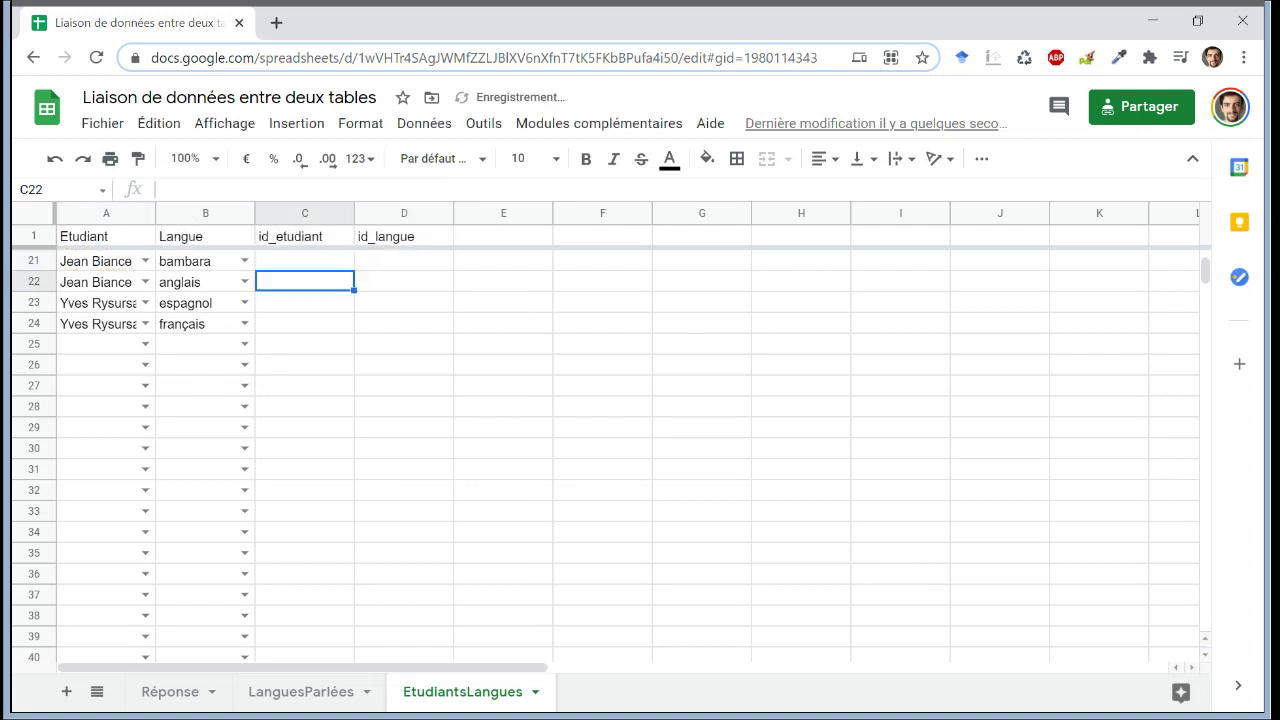
{"action": "left_click", "coordinate": [305, 260]}
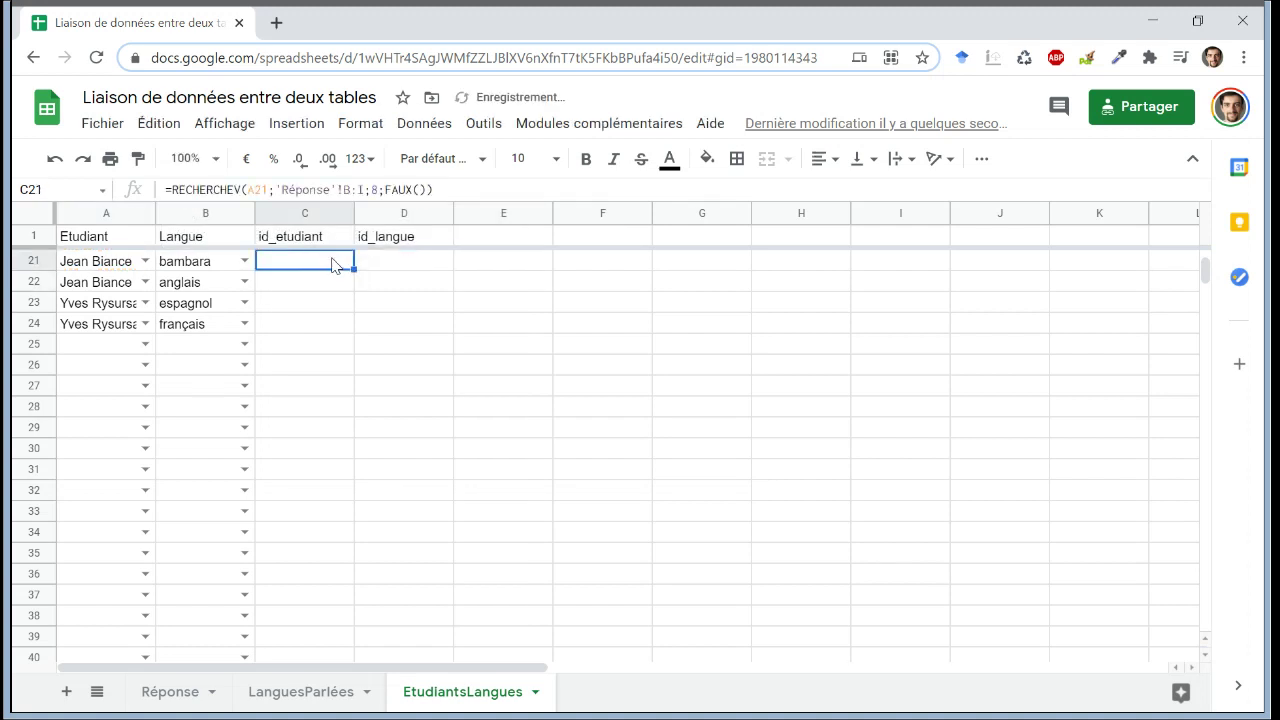
Add the header id_etudiant in cell I1 of the Réponse sheet.
{"action": "left_click", "coordinate": [175, 691]}
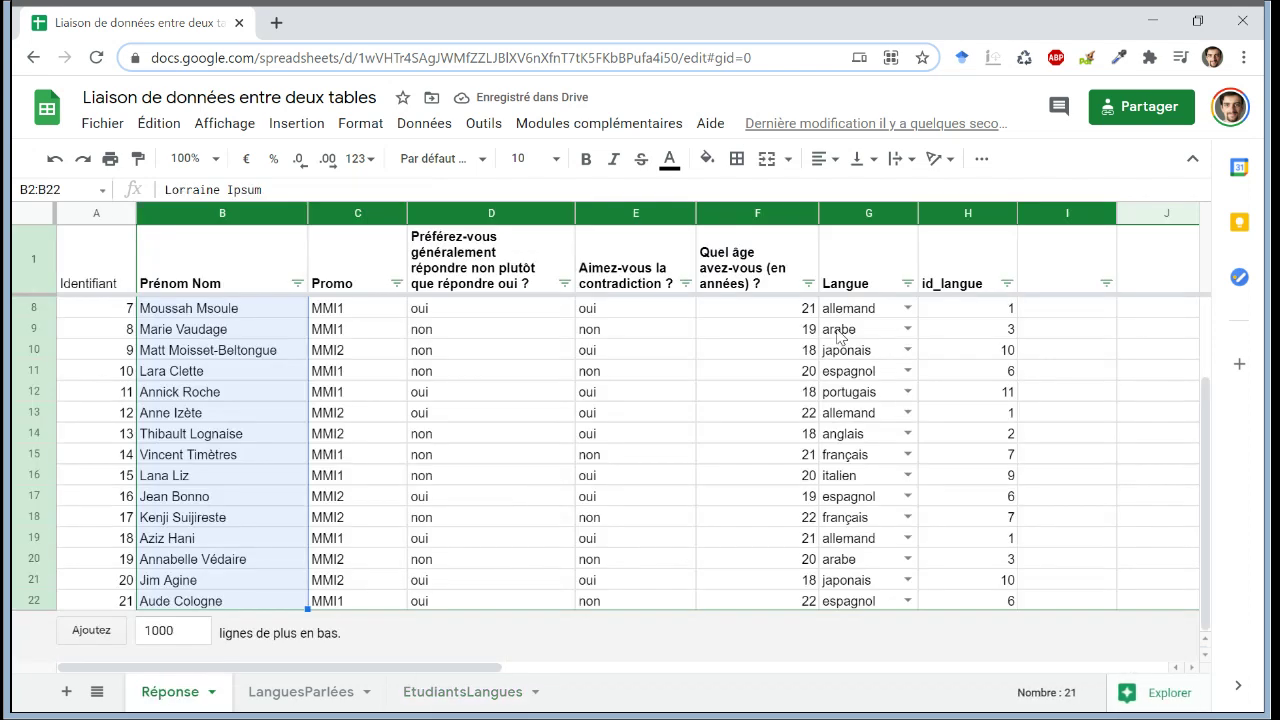
{"action": "left_click", "coordinate": [1043, 282]}
{"action": "type", "text": "id_etudiant"}
{"action": "key", "text": "Return"}
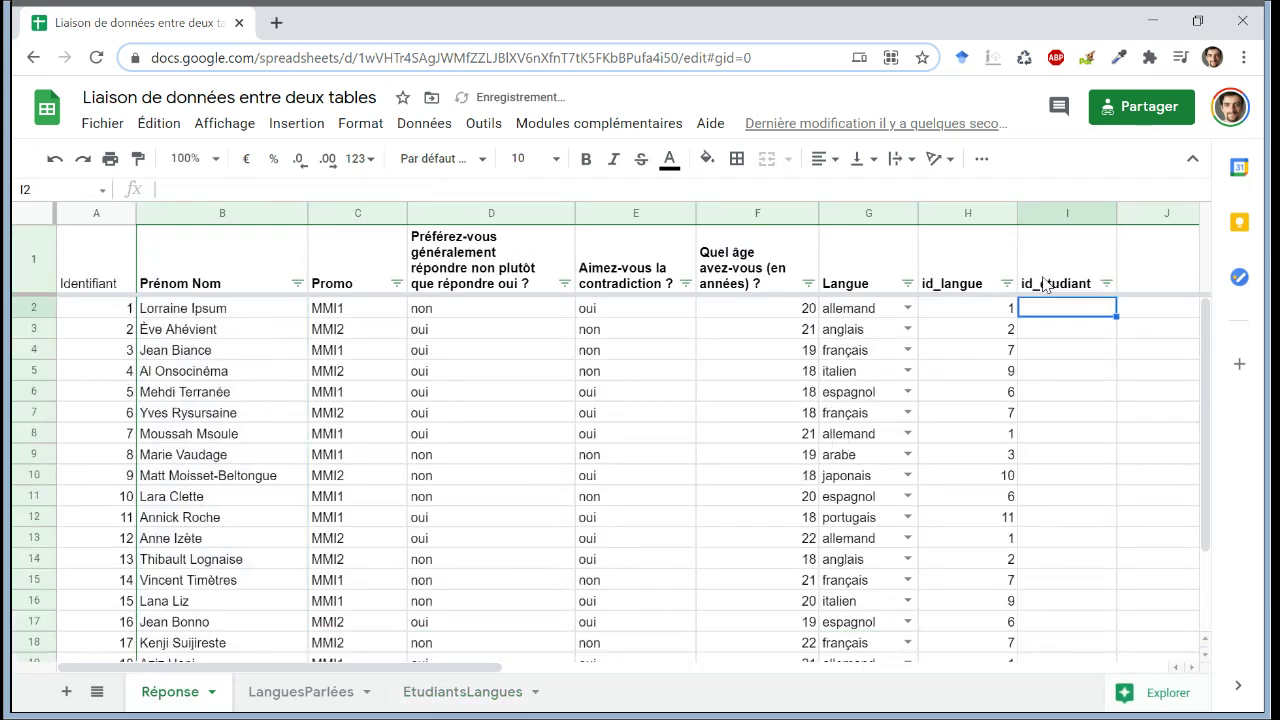
Enter =A2 in I2 and fill the formula down through I22 to repeat each student's identifier.
{"action": "type", "text": "="}
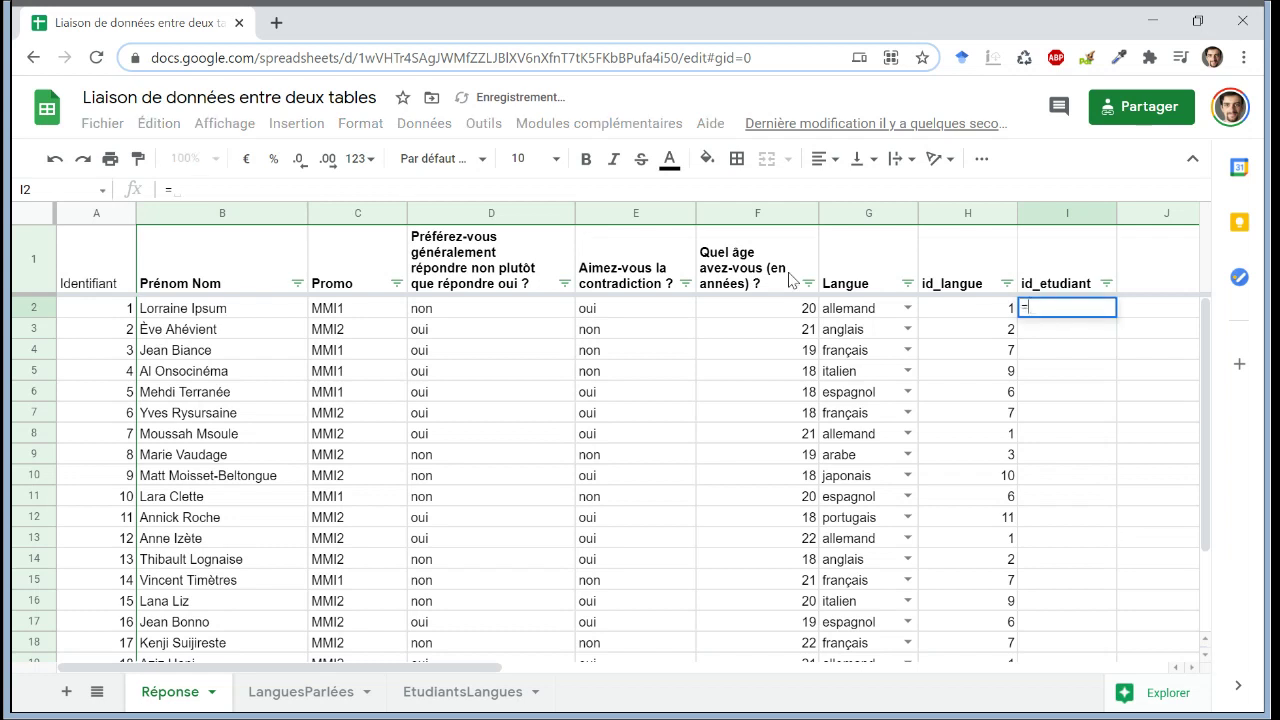
{"action": "left_click", "coordinate": [128, 309]}
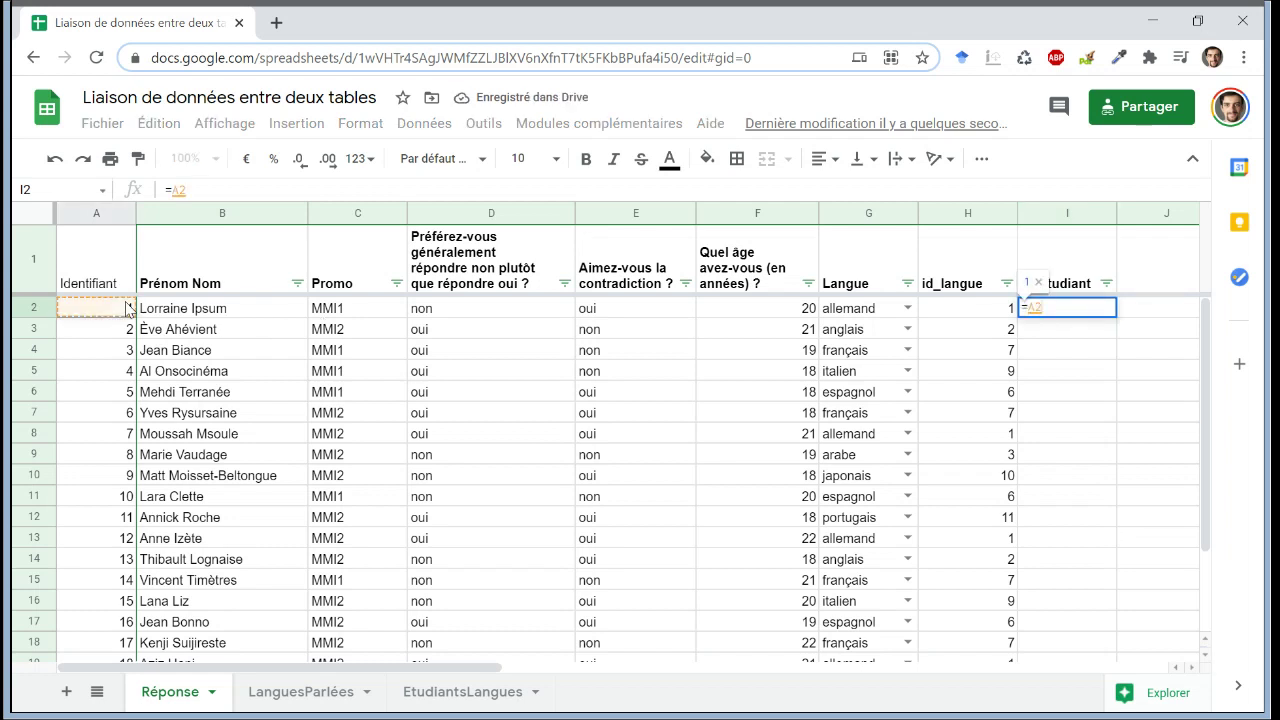
{"action": "key", "text": "Return"}
{"action": "key", "text": "Up"}
{"action": "key", "text": "ctrl+shift+Down"}
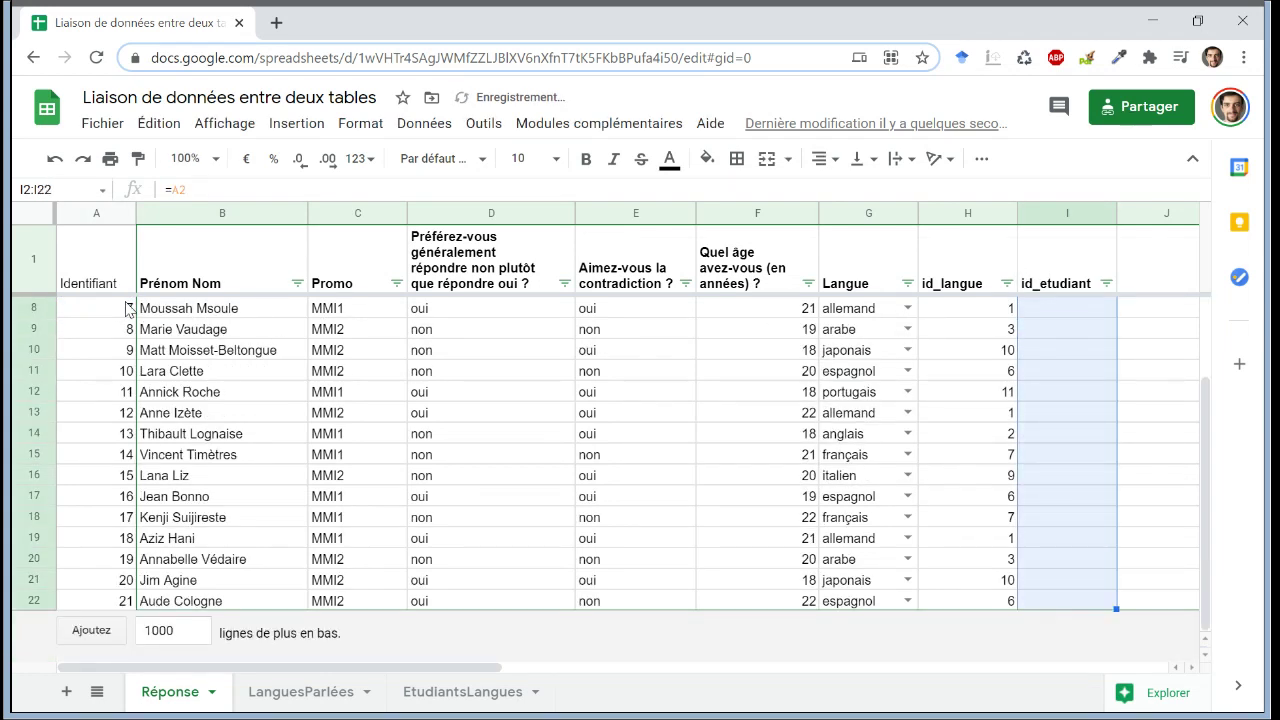
{"action": "key", "text": "ctrl+d"}
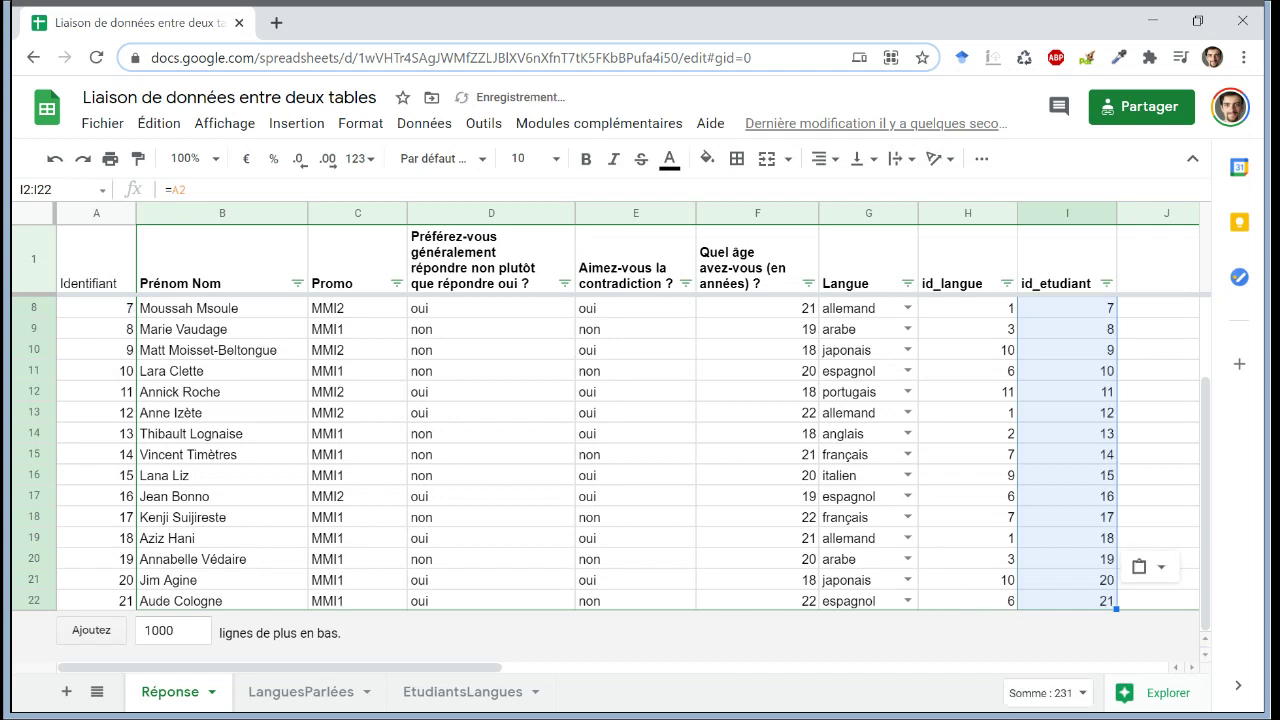
Colour the id_etudiant column cells I1:I22 with an orange background.
{"action": "left_click", "coordinate": [1033, 603]}
{"action": "left_click", "coordinate": [1040, 290], "text": "shift"}
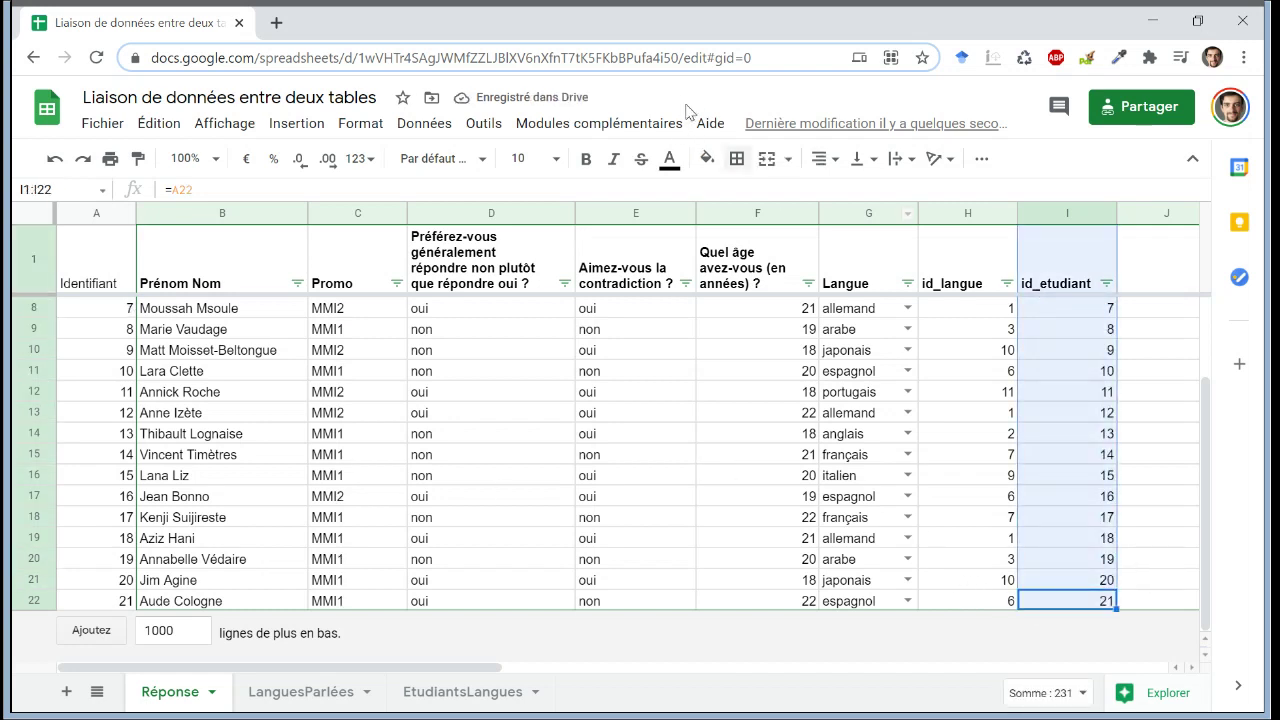
{"action": "left_click", "coordinate": [707, 158]}
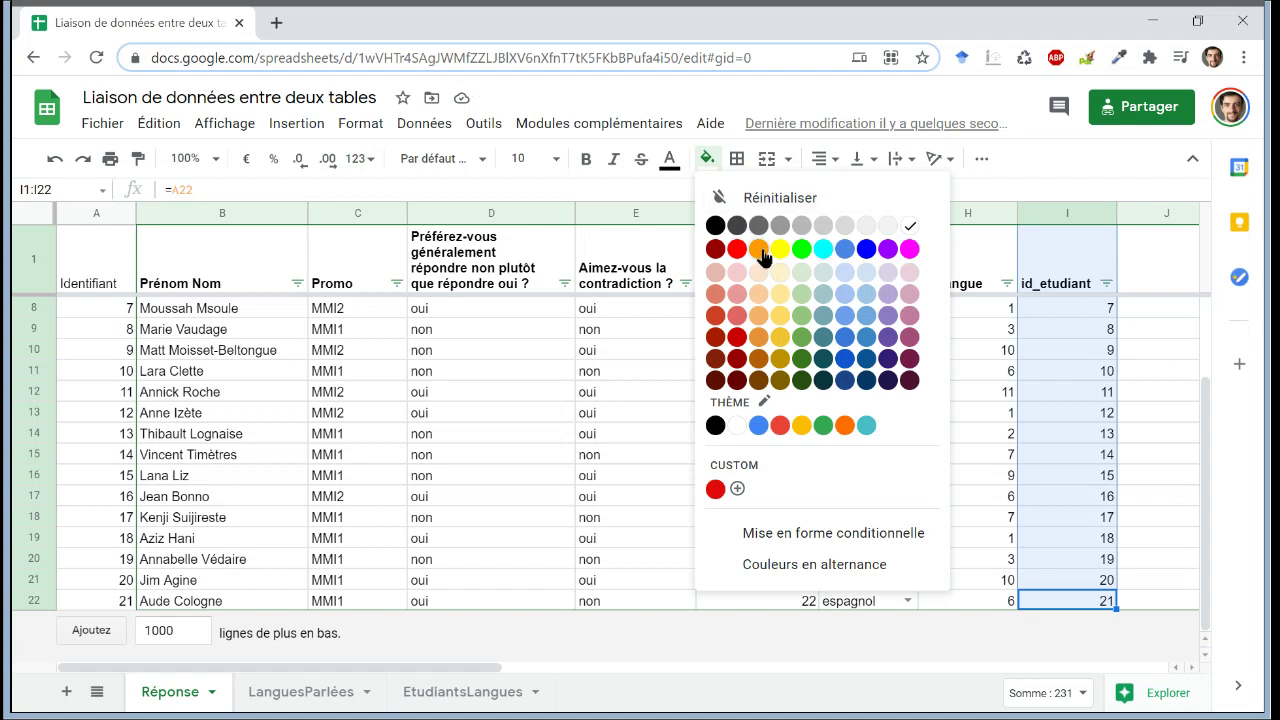
{"action": "left_click", "coordinate": [759, 248]}
{"action": "left_click", "coordinate": [1075, 350]}
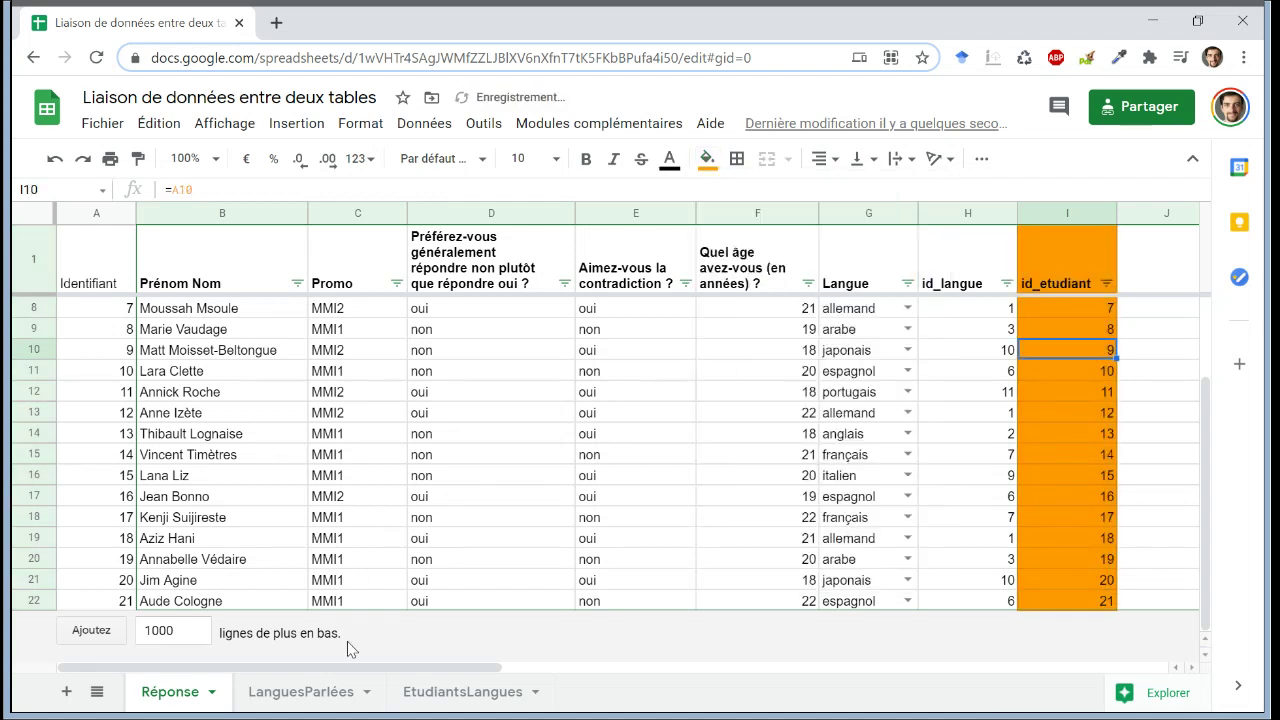
In EtudiantsLangues, fill the C21 formula down through C24 and extend it across to D21:D24.
{"action": "left_click", "coordinate": [462, 691]}
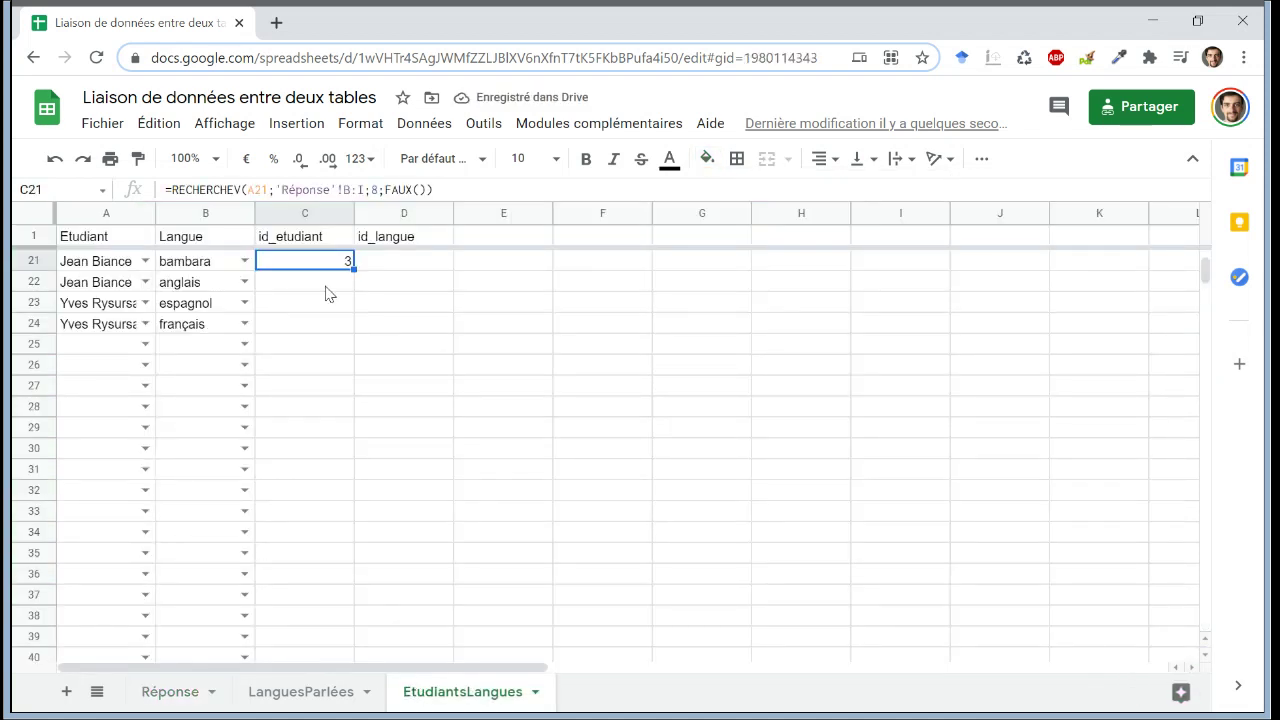
{"action": "left_click_drag", "start_coordinate": [353, 268], "coordinate": [352, 330]}
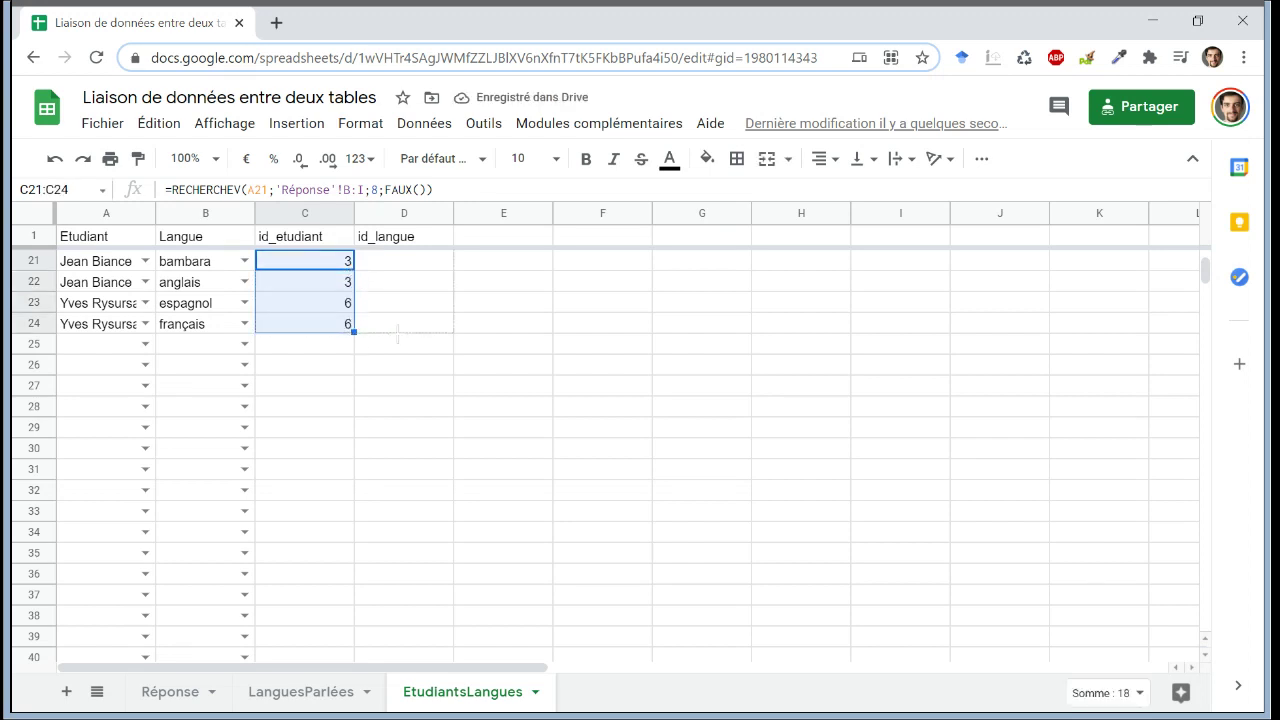
{"action": "left_click_drag", "start_coordinate": [450, 330], "coordinate": [450, 330]}
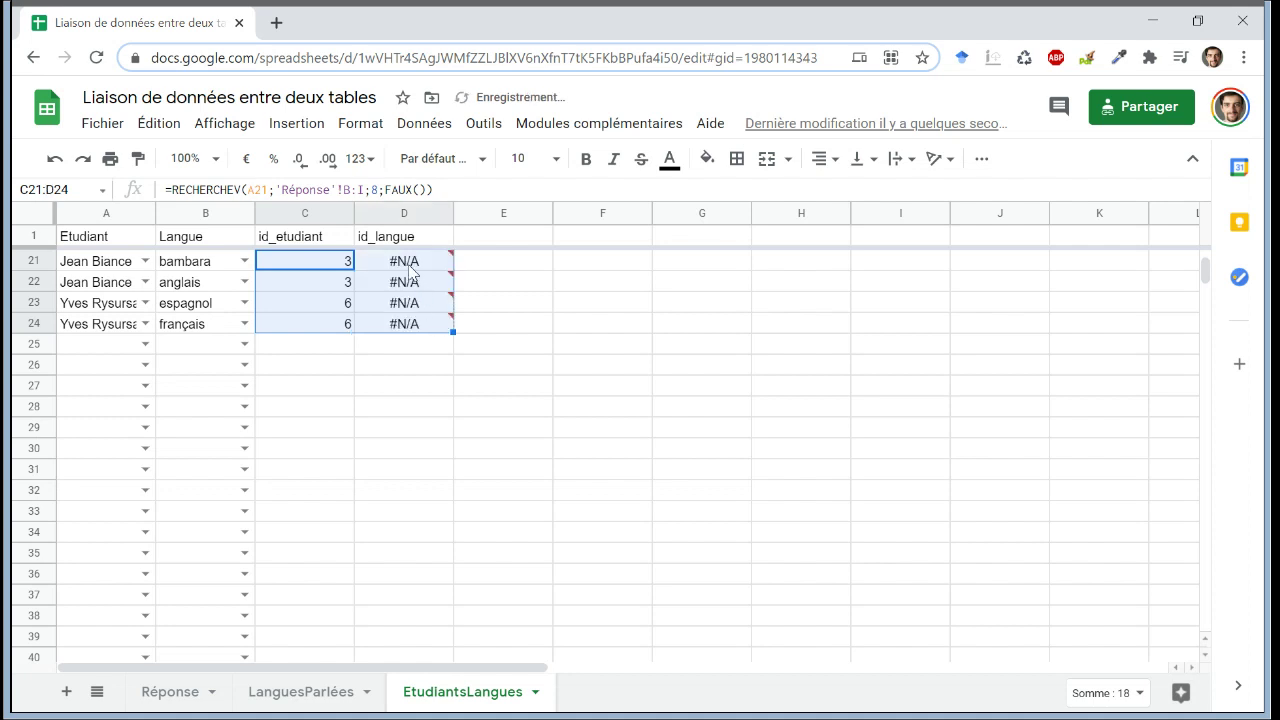
Replace the lookup range in the D21 RECHERCHEV formula of EtudiantsLangues with LanguesParlées!B2:D13.
{"action": "mouse_move", "coordinate": [410, 265]}
{"action": "left_click", "coordinate": [365, 268]}
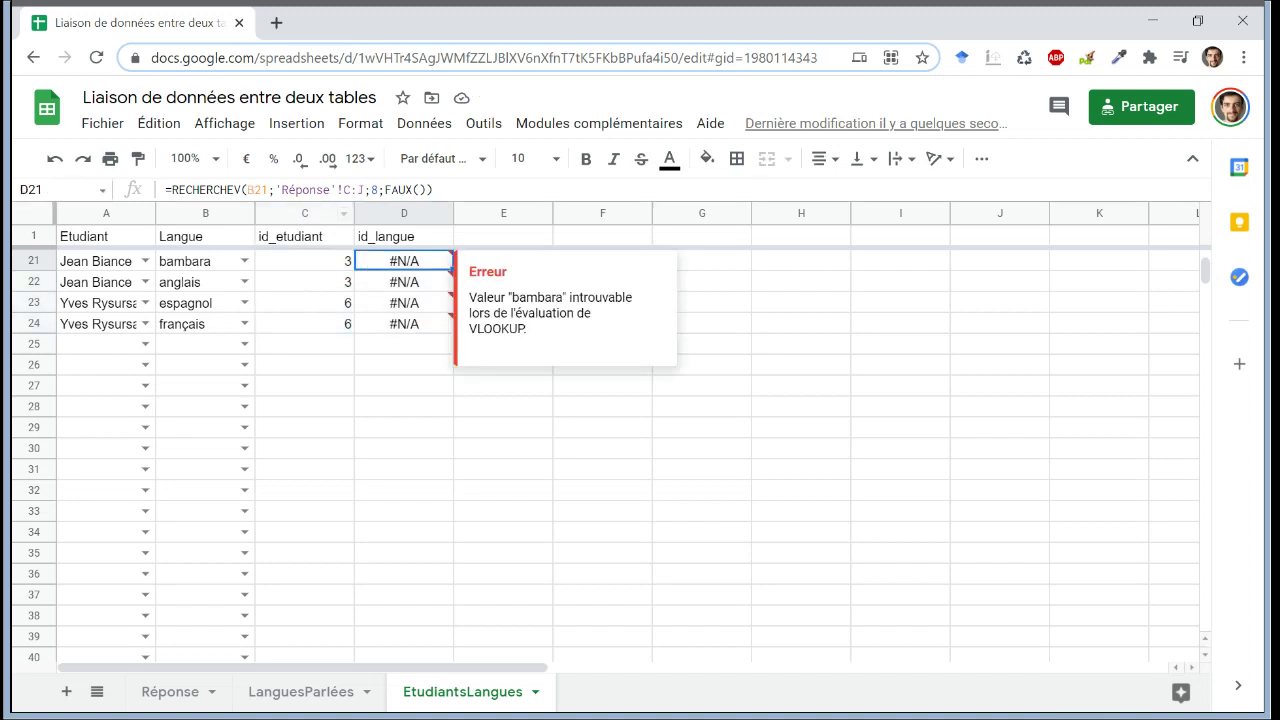
{"action": "left_click_drag", "start_coordinate": [277, 190], "coordinate": [378, 190]}
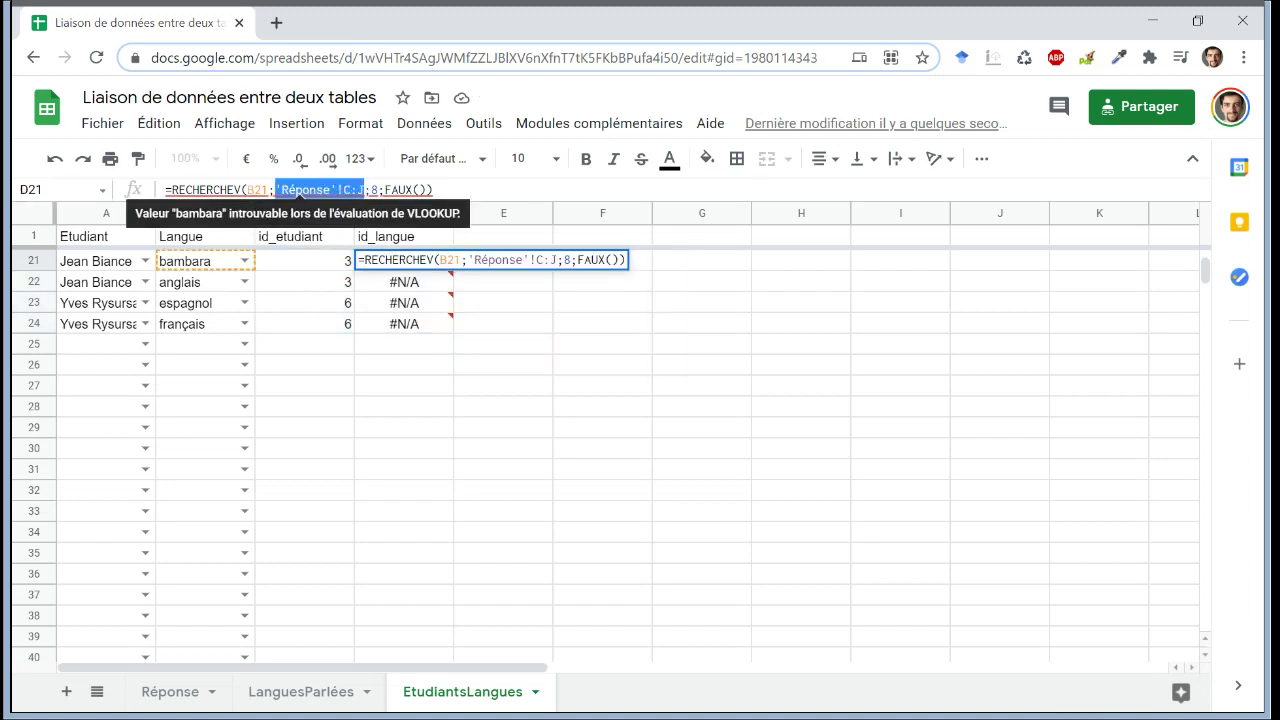
{"action": "key", "text": "BackSpace"}
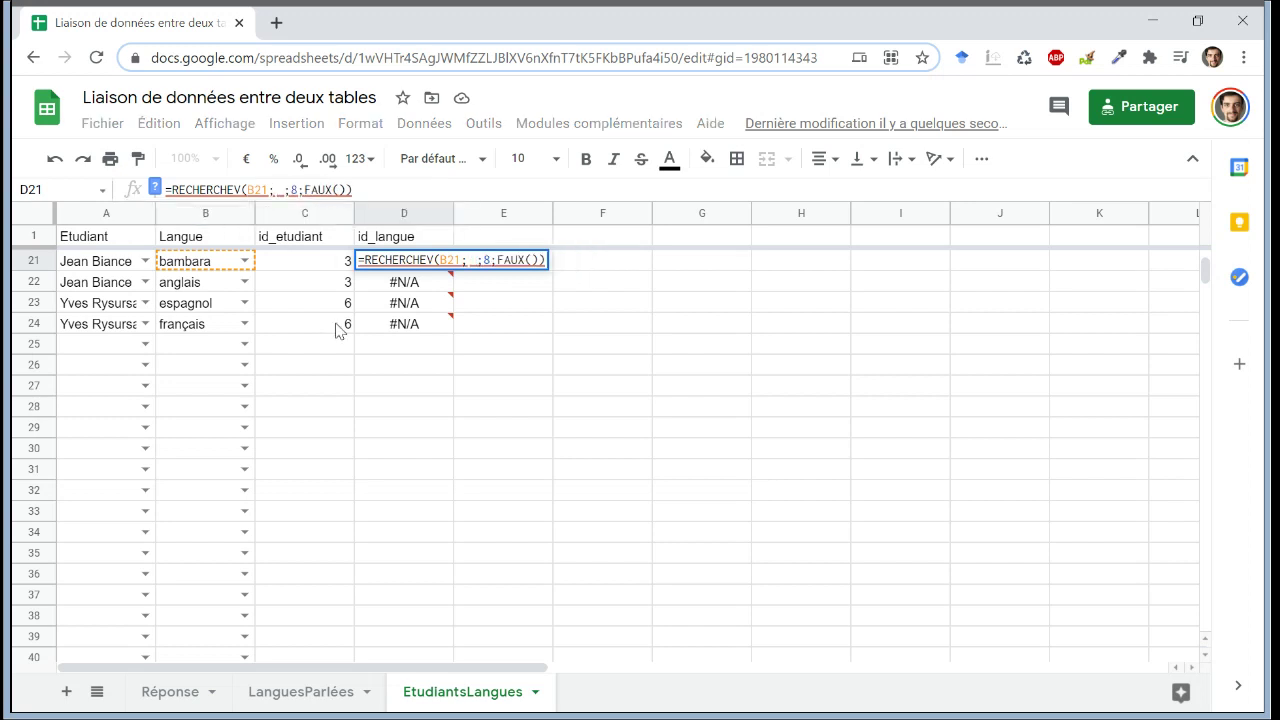
{"action": "left_click", "coordinate": [294, 692]}
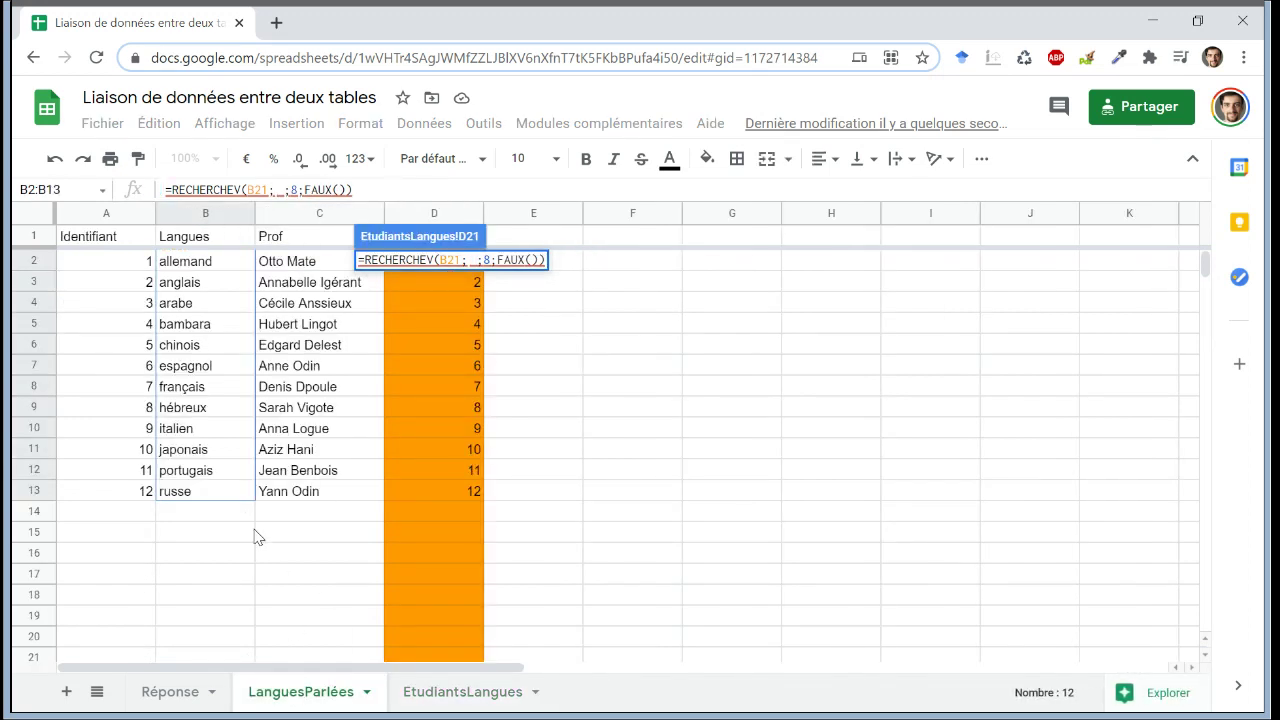
{"action": "left_click_drag", "start_coordinate": [235, 495], "coordinate": [470, 366]}
{"action": "left_click_drag", "start_coordinate": [463, 228], "coordinate": [465, 262]}
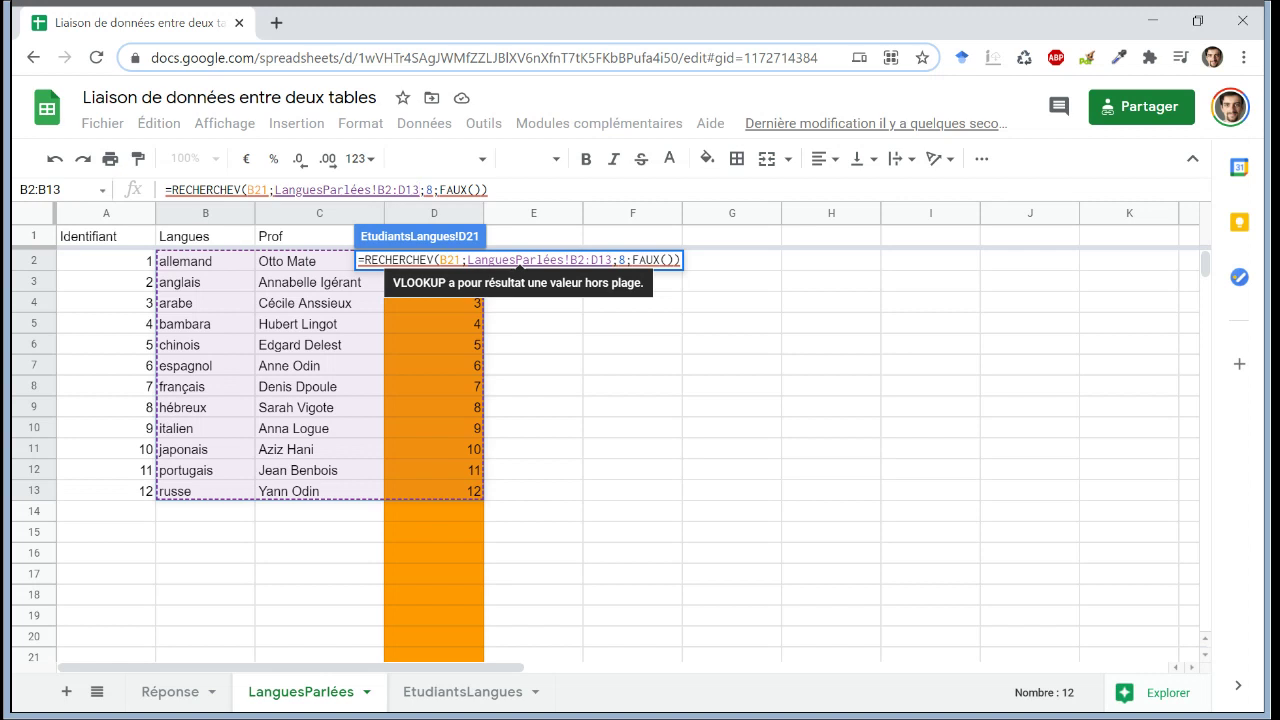
Set the D21 formula's column index to 3 and validate the formula.
{"action": "left_click", "coordinate": [624, 261]}
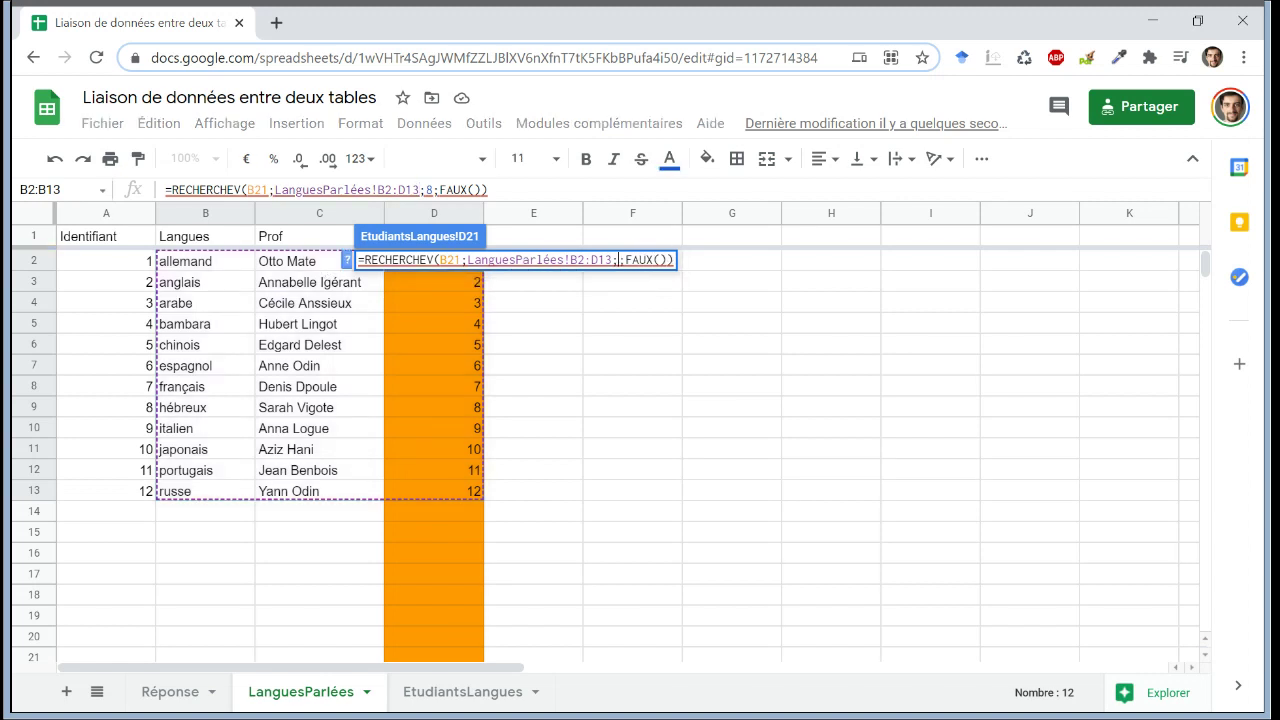
{"action": "key", "text": "BackSpace"}
{"action": "type", "text": "3"}
{"action": "key", "text": "Return"}
Copy the D21 formula over the id_langue cells D21:D24.
{"action": "key", "text": "ctrl+c"}
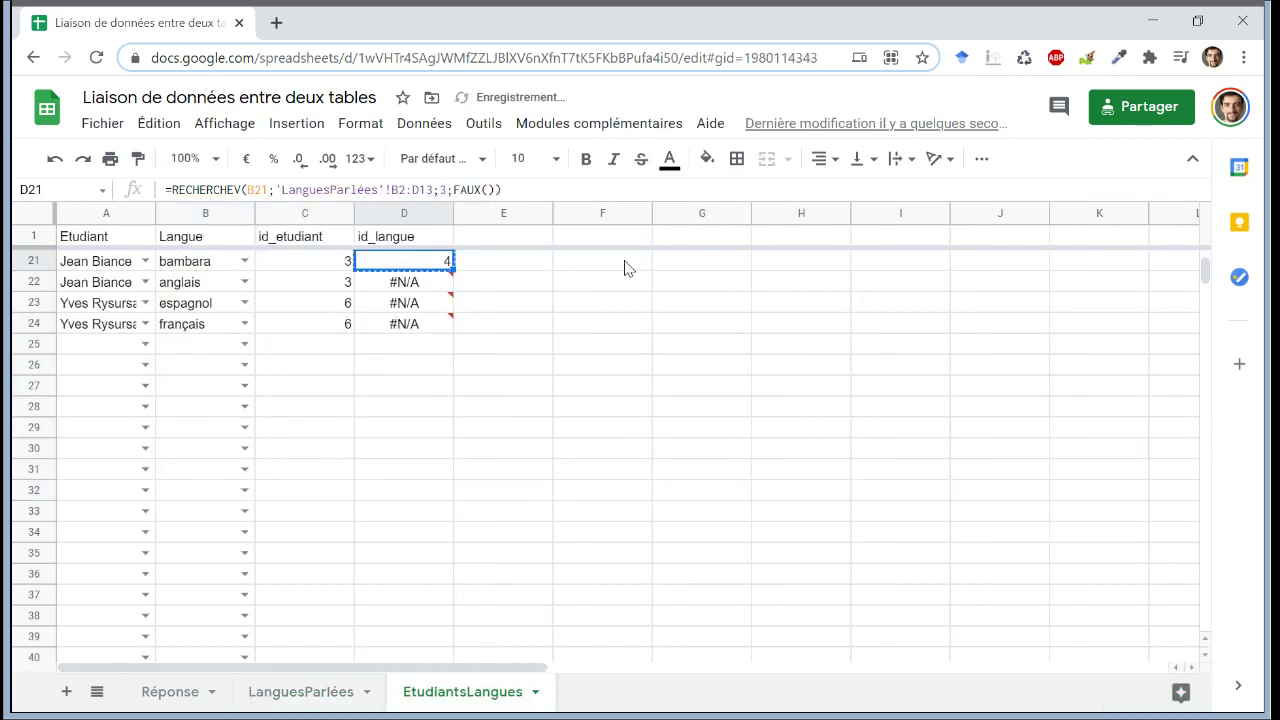
{"action": "key", "text": "shift+Down"}
{"action": "key", "text": "shift+Down"}
{"action": "key", "text": "shift+Down"}
{"action": "key", "text": "ctrl+v"}
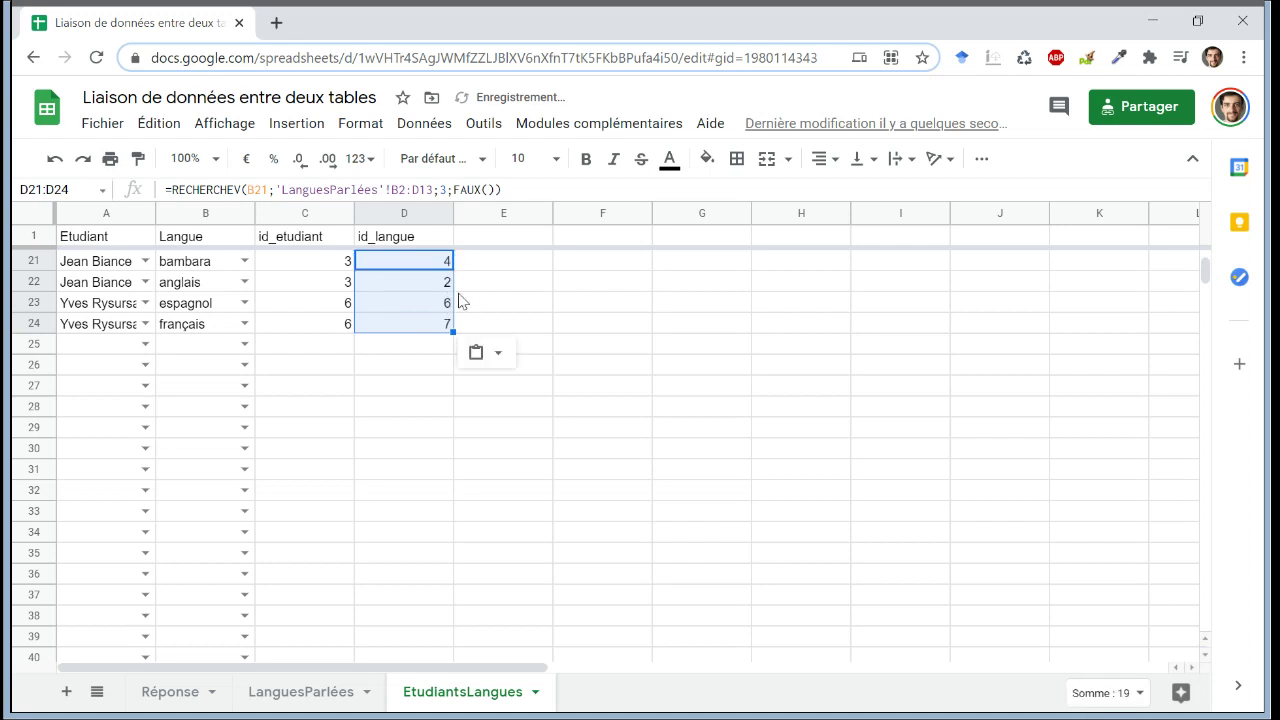
{"action": "left_click", "coordinate": [389, 299]}
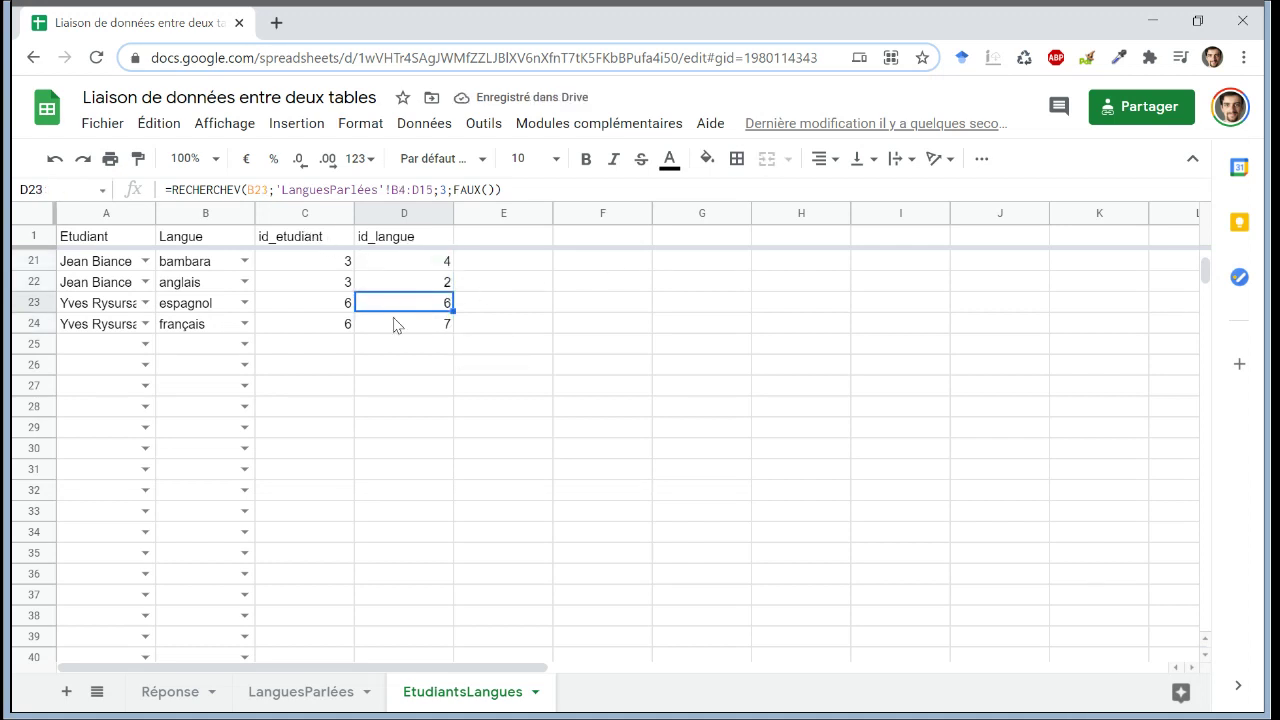
{"action": "left_click", "coordinate": [397, 324]}
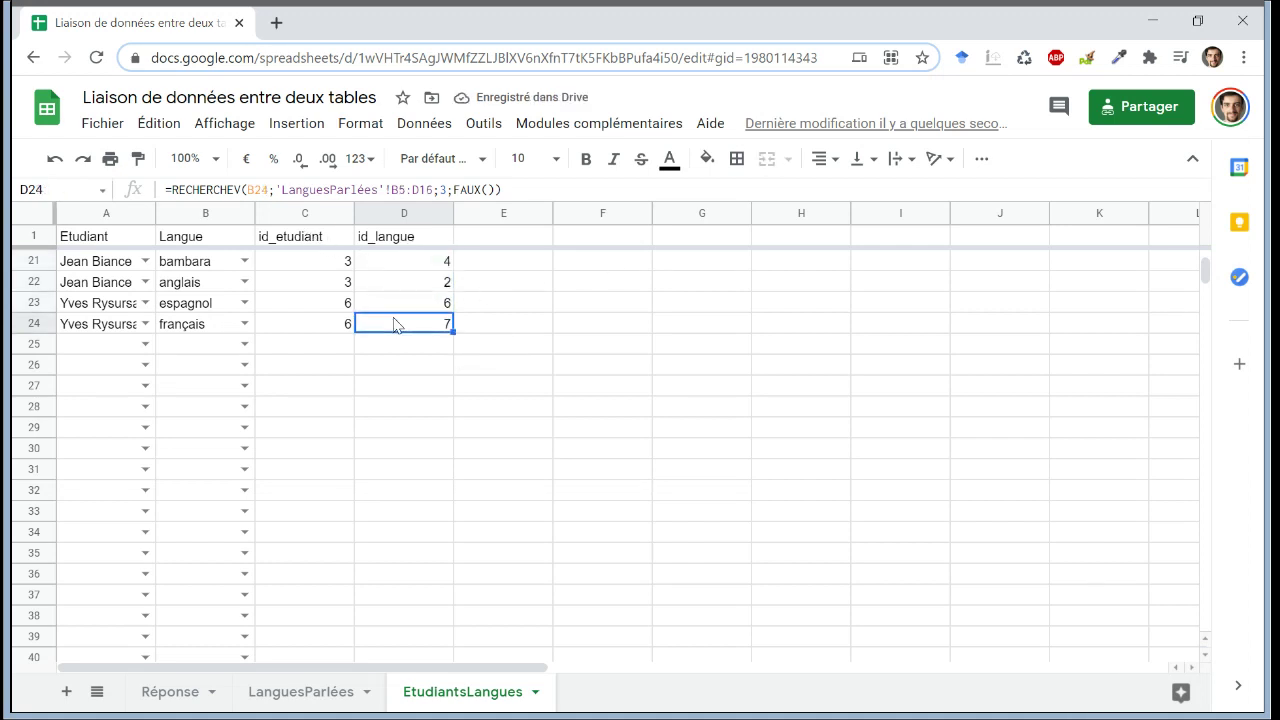
{"action": "left_click", "coordinate": [329, 256], "text": "shift"}
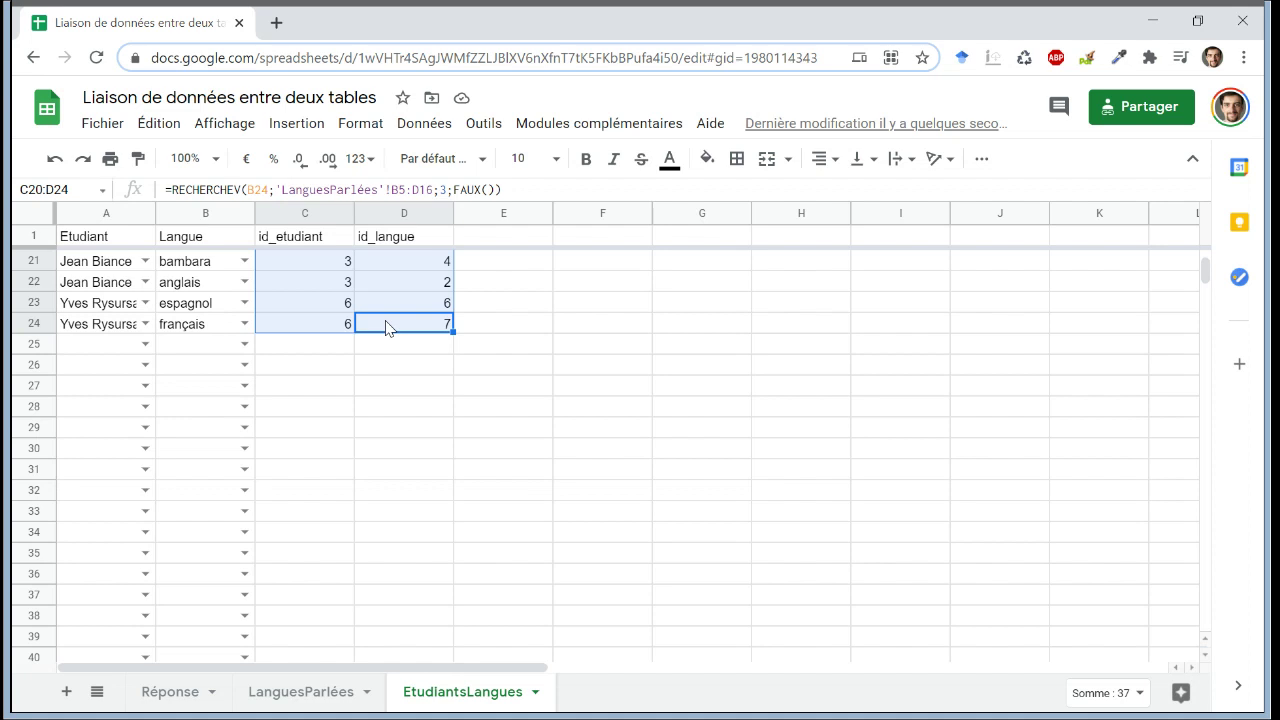
{"action": "left_click", "coordinate": [386, 327]}
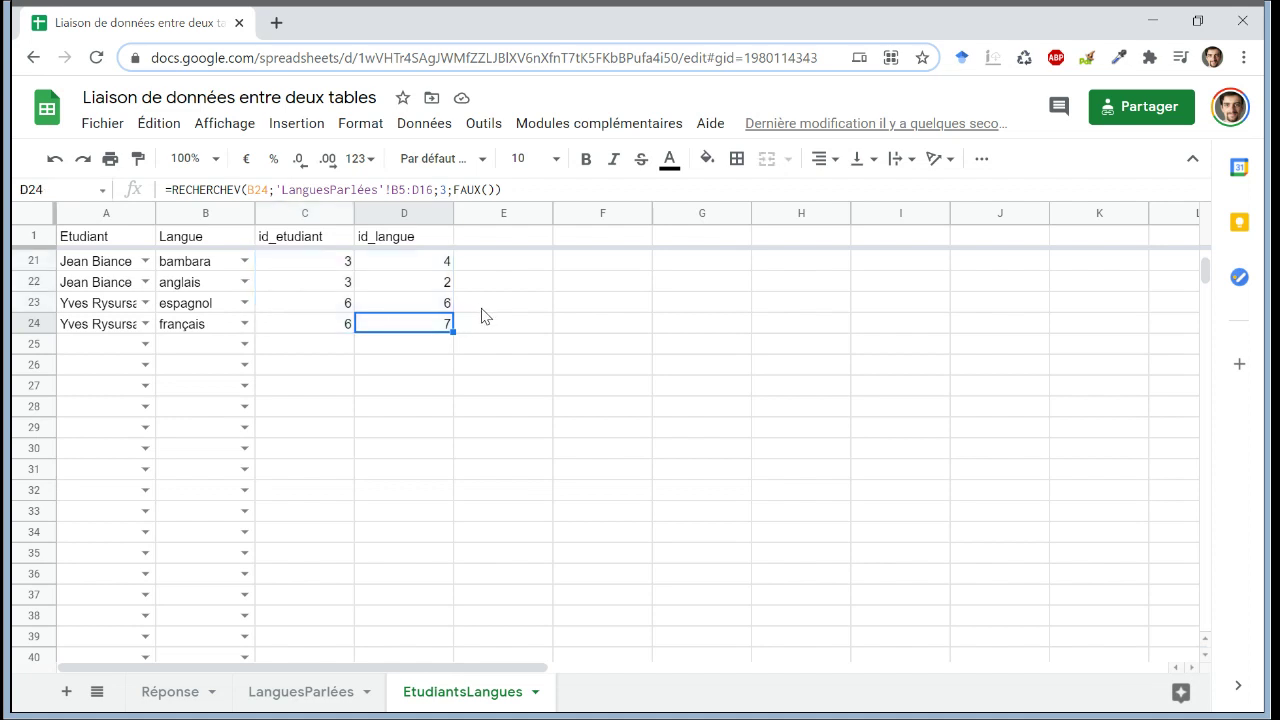